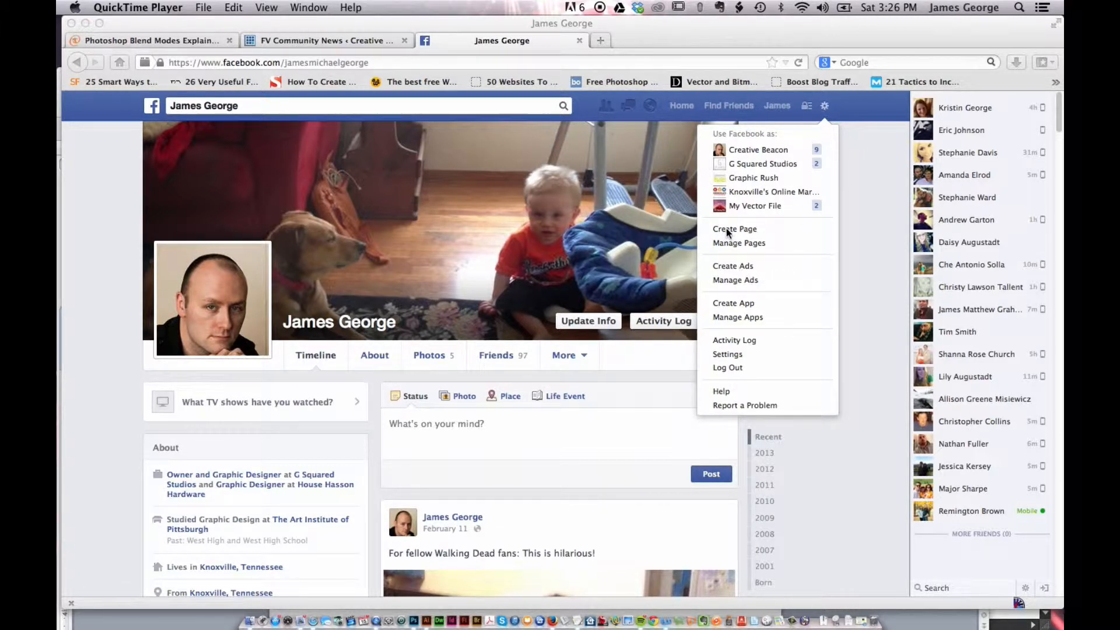
Start creating a new Facebook Page from the account settings menu
click(727, 231)
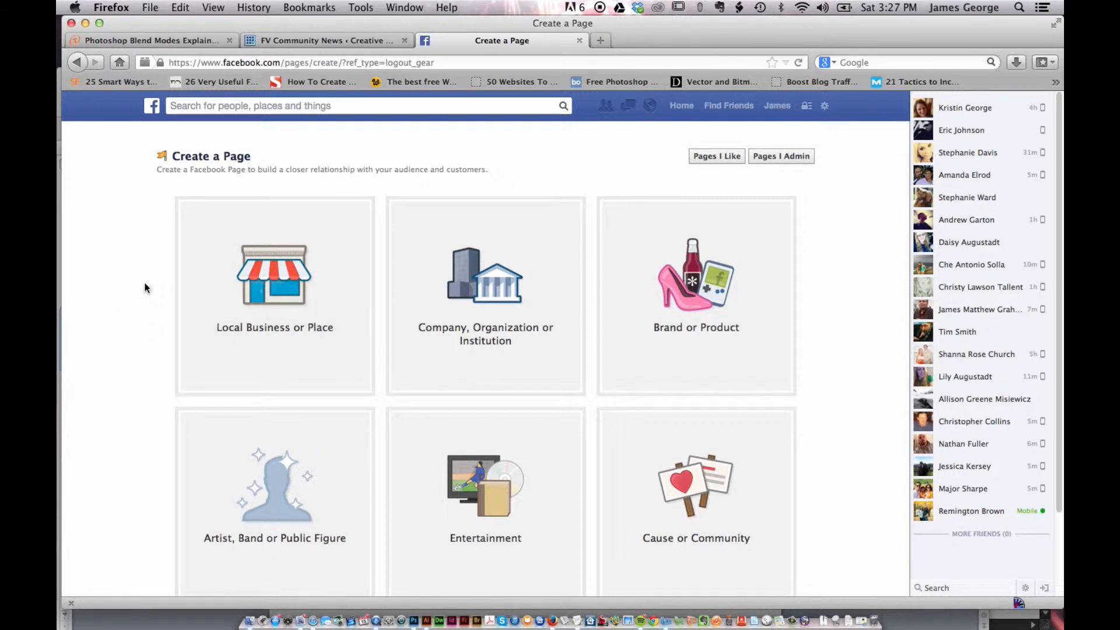
scroll(150, 229, down, 3)
scroll(149, 229, up, 3)
scroll(506, 459, down, 2)
scroll(507, 459, down, 1)
scroll(506, 459, up, 3)
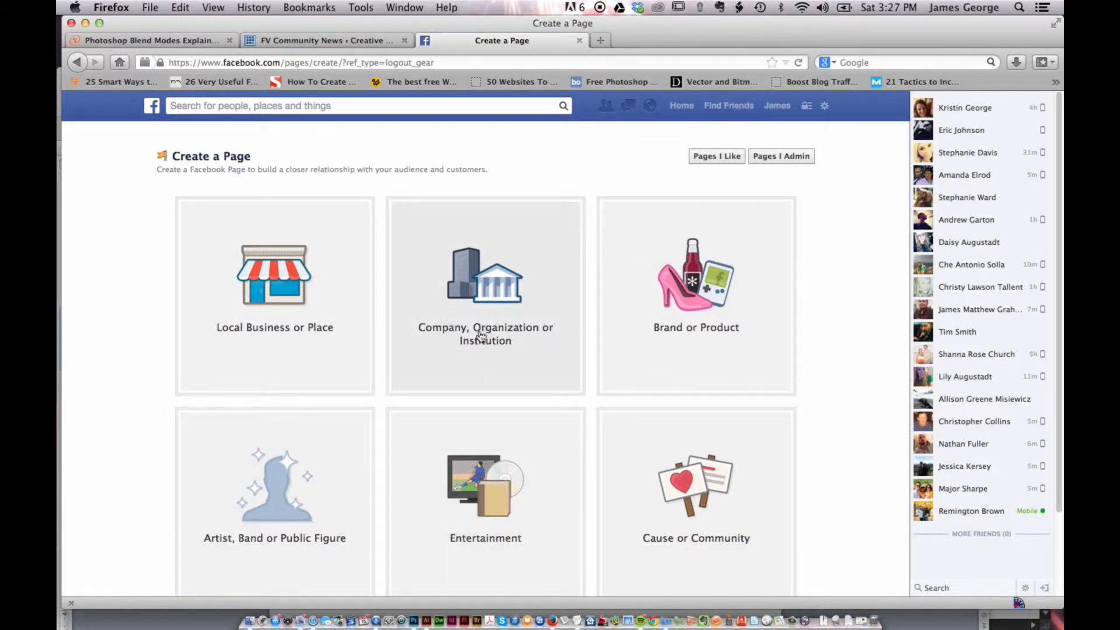
Choose the Company, Organization or Institution page type with the Media/News/Publishing category
click(510, 240)
click(484, 245)
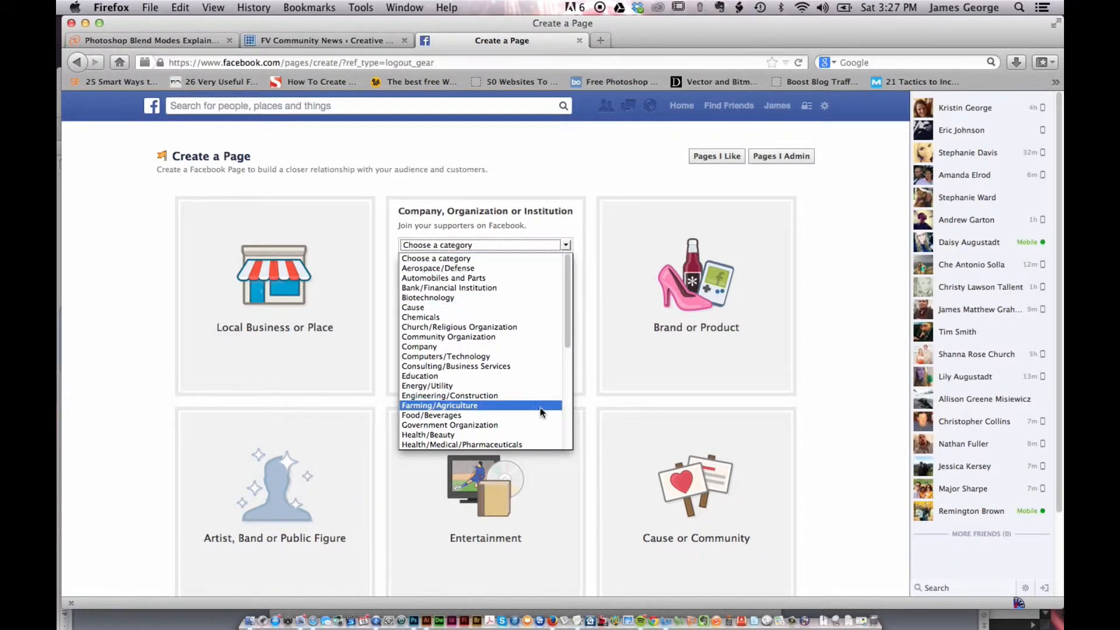
scroll(517, 394, down, 10)
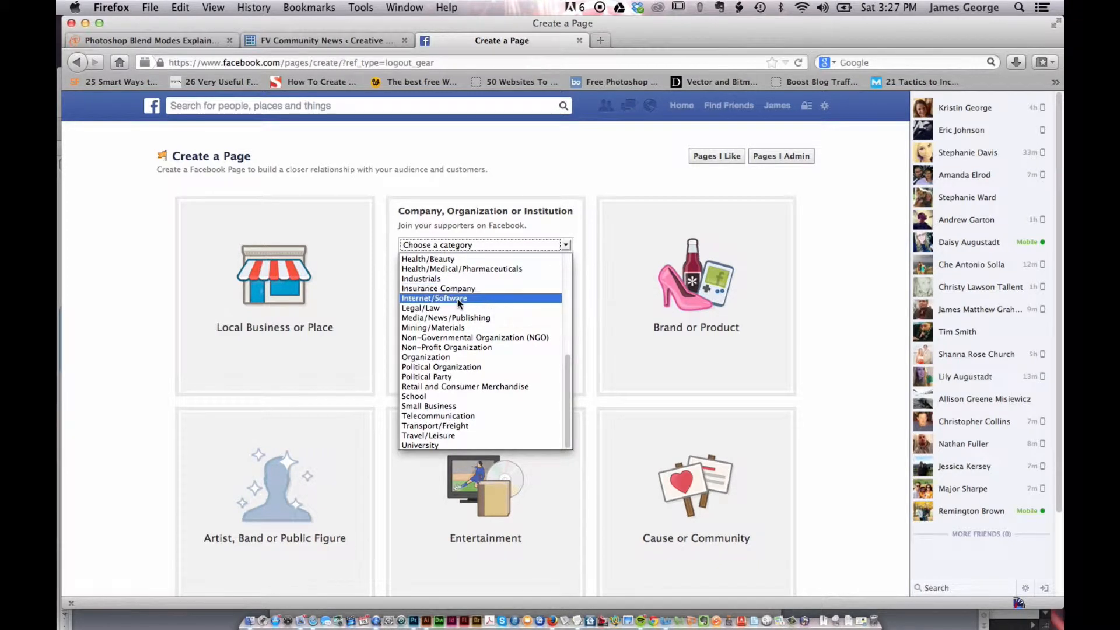
scroll(481, 288, up, 3)
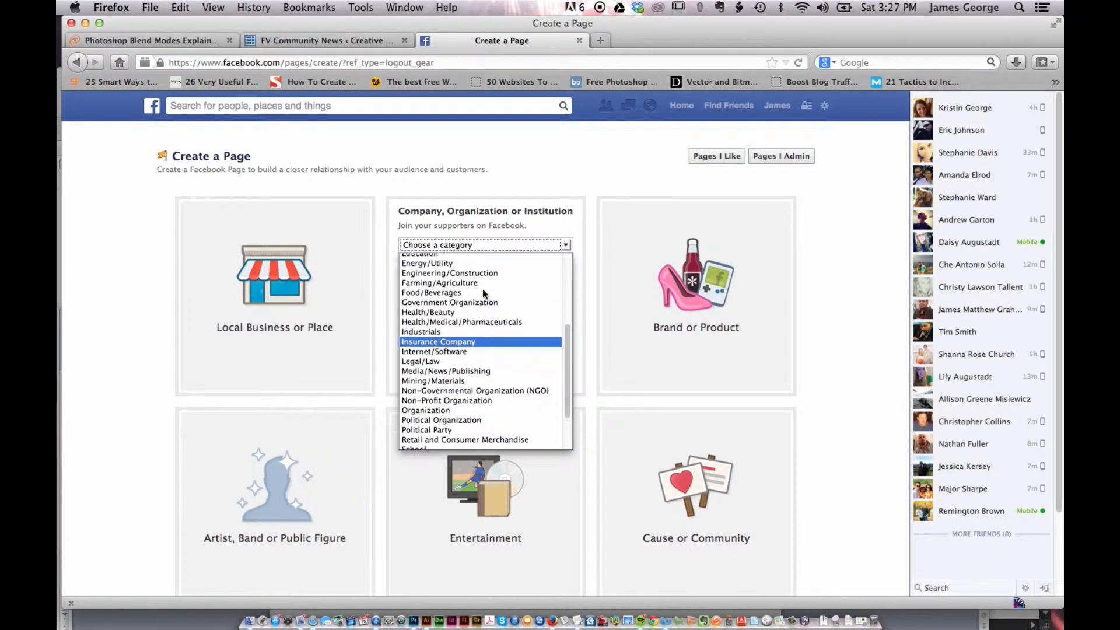
scroll(482, 289, up, 2)
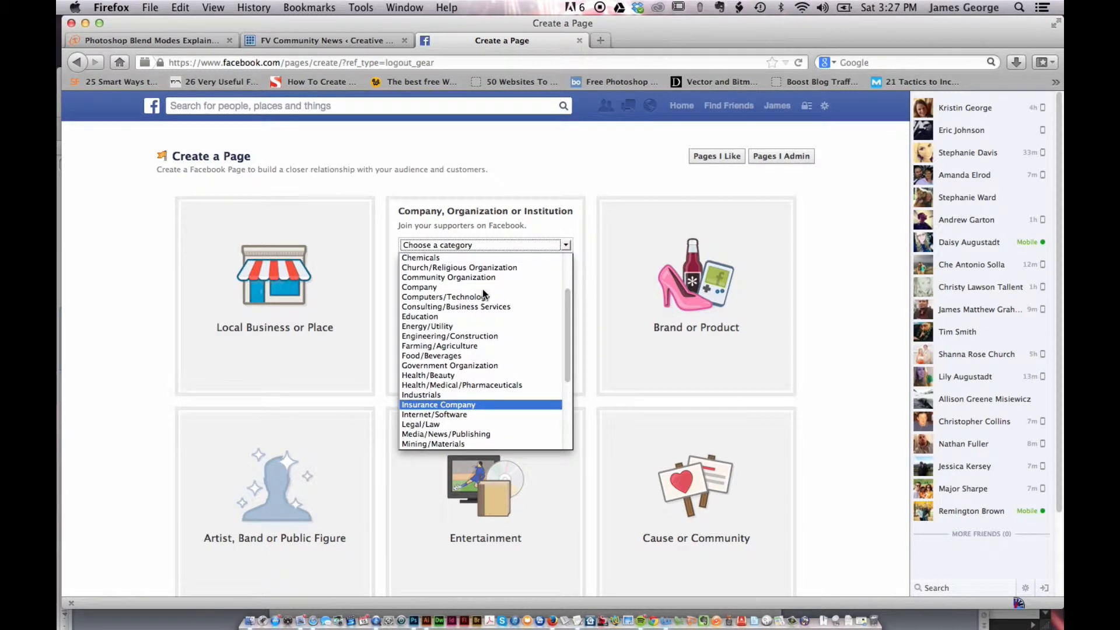
scroll(459, 307, up, 2)
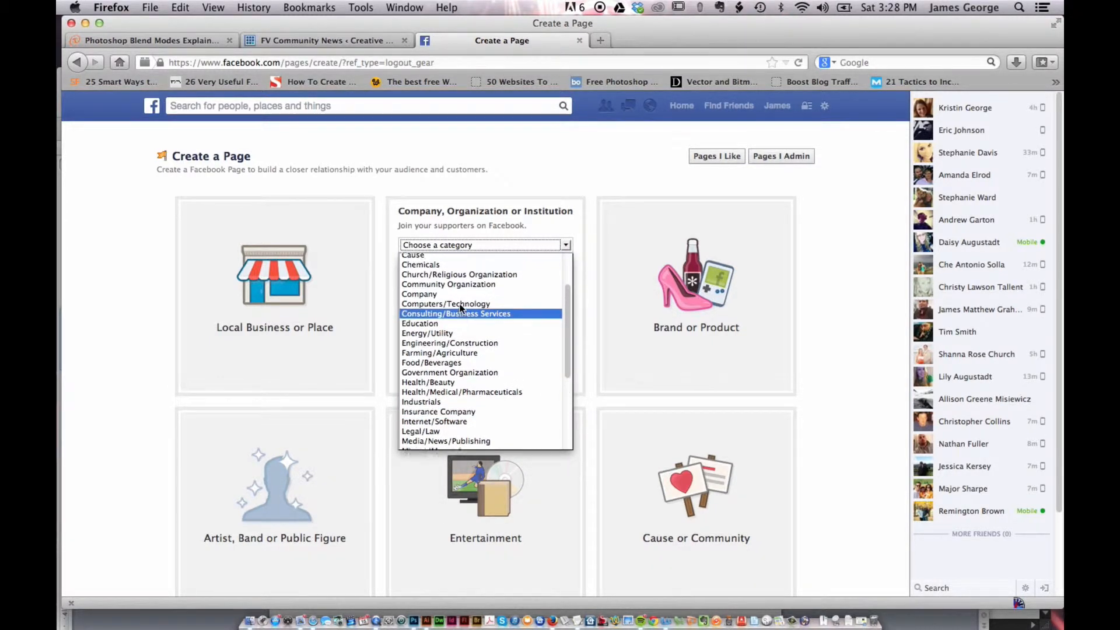
scroll(460, 308, up, 1)
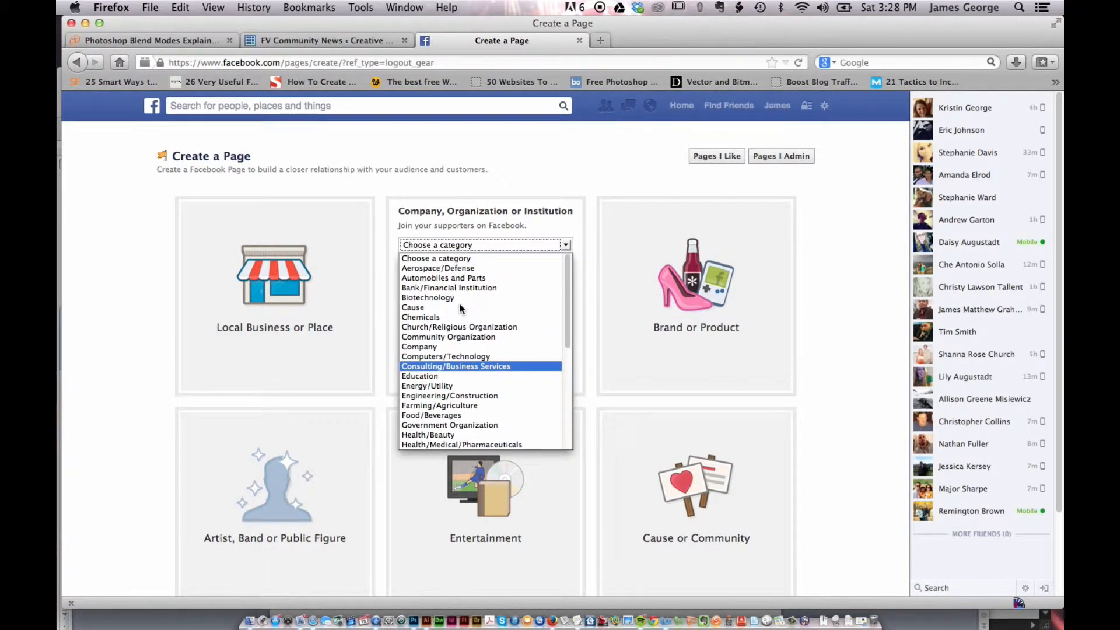
scroll(459, 307, down, 4)
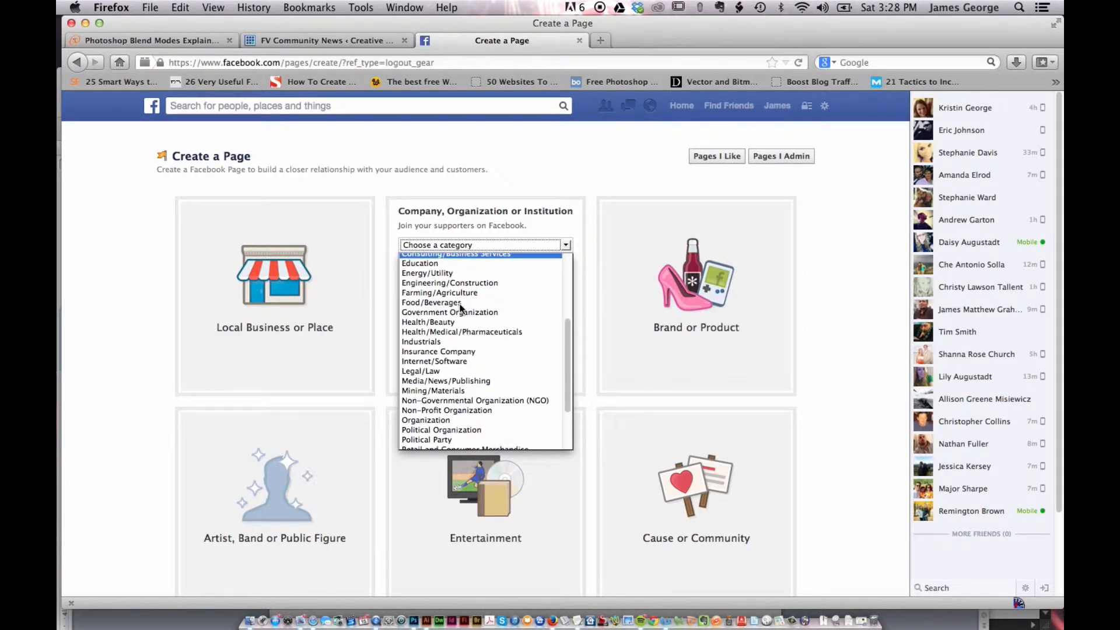
scroll(461, 309, down, 1)
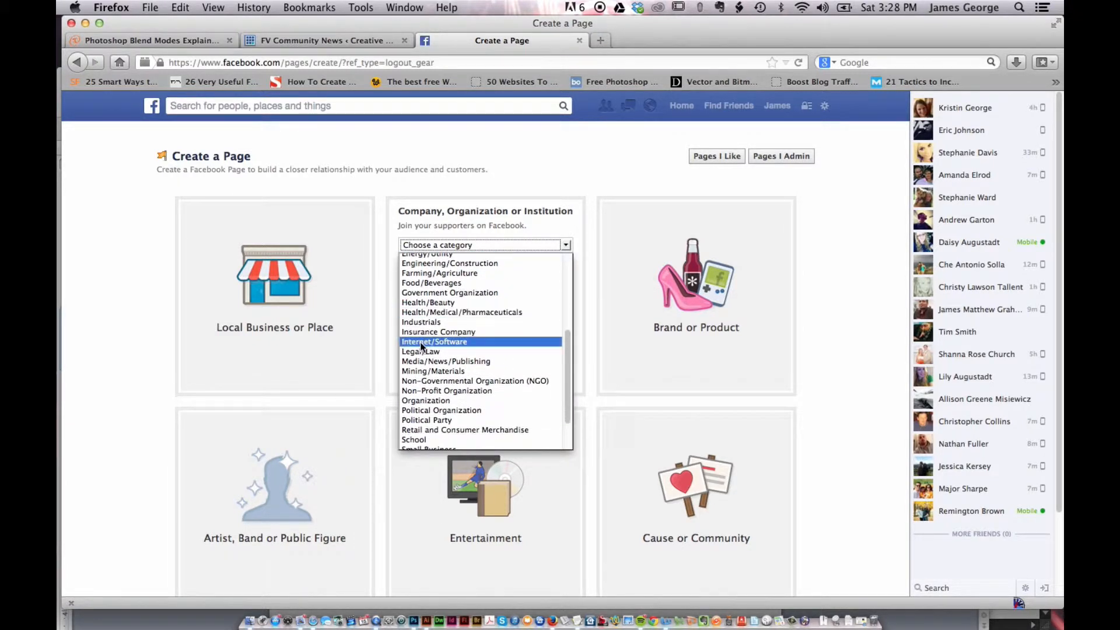
click(464, 361)
Name the page YouDesign, agree to the Facebook Pages Terms and get started
click(507, 266)
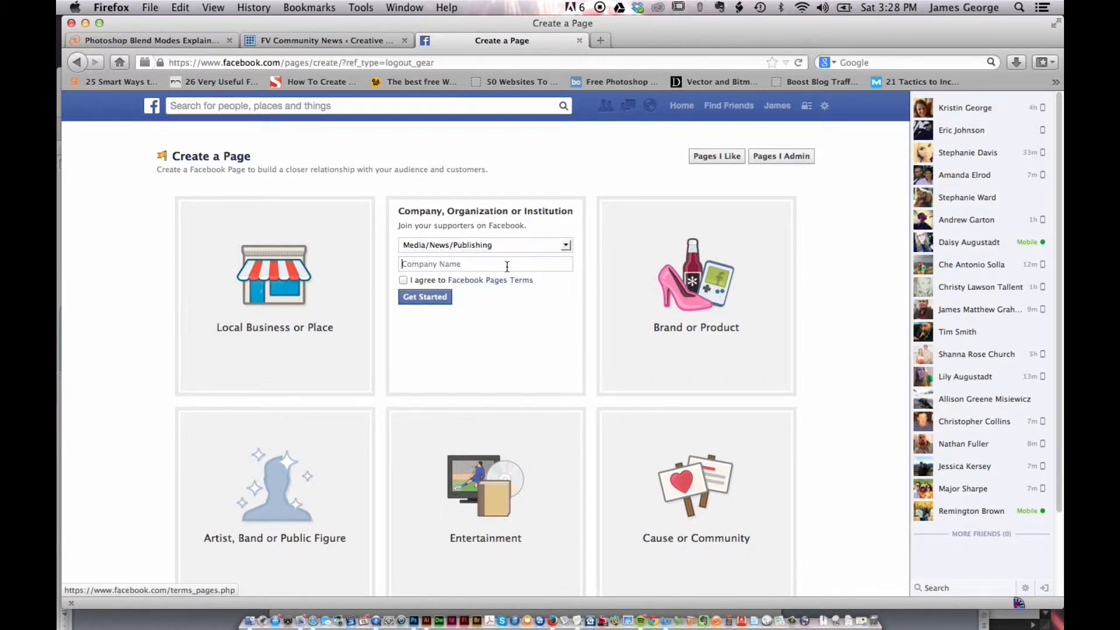
text(Yo)
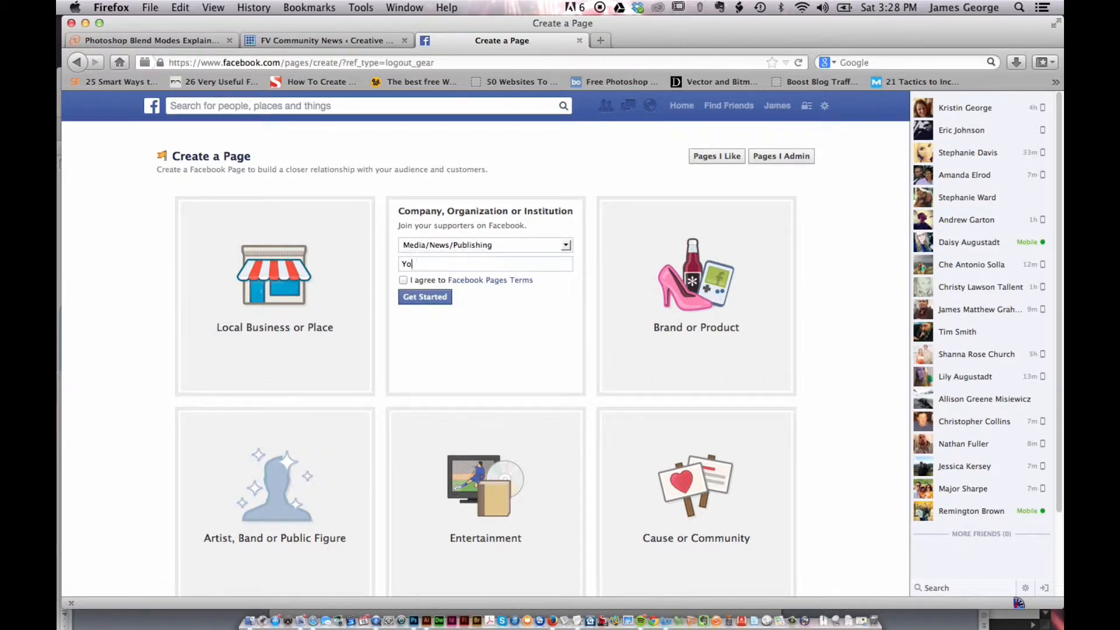
text(uDesign)
click(403, 280)
click(427, 302)
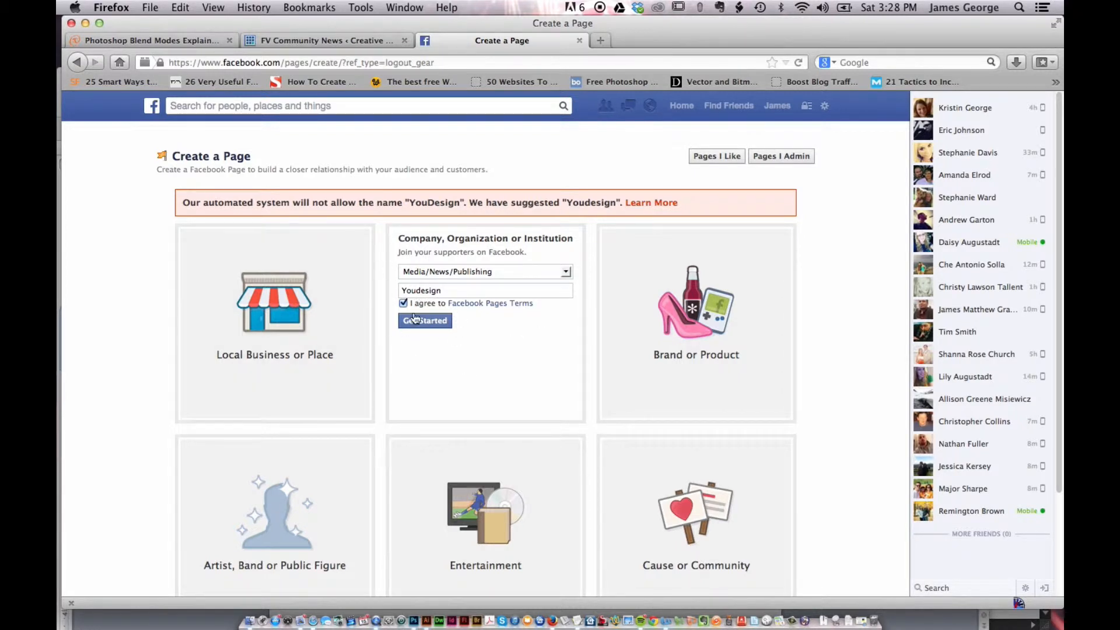
click(439, 324)
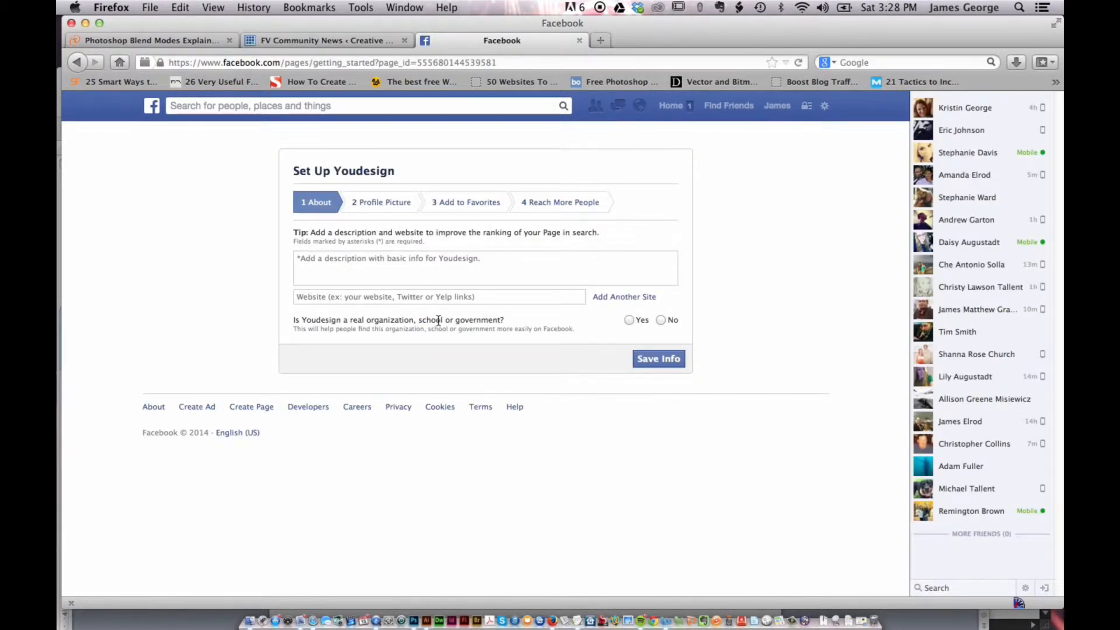
Enter the page description 'YouDesign is all about your design work and the designs that inspire you…' ending 'learn about the newest in design.'
click(435, 257)
text(You)
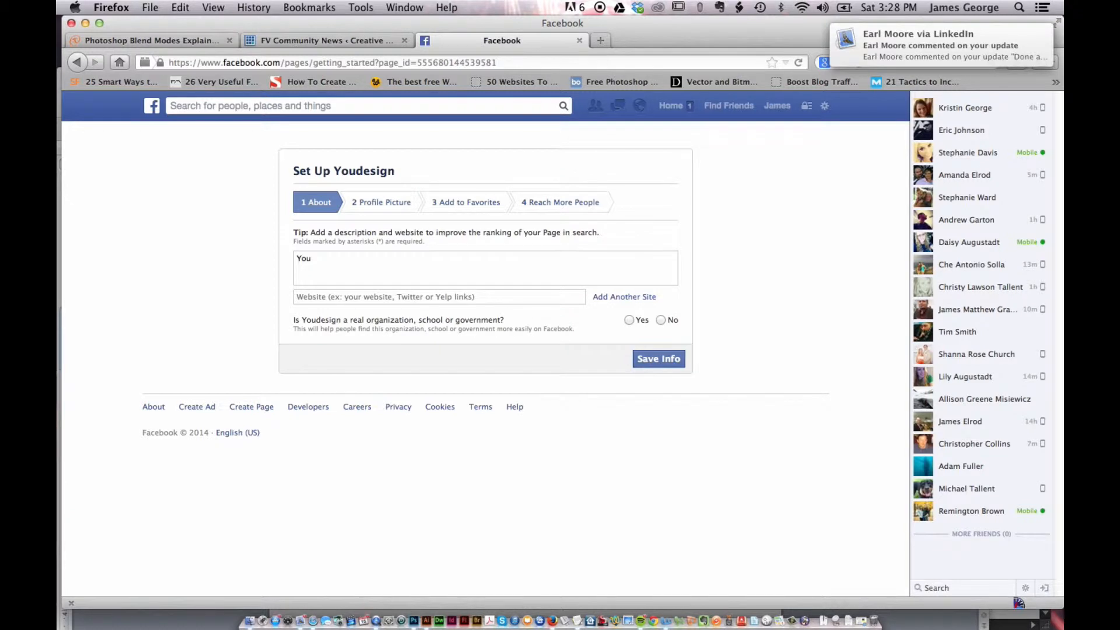
text(Design is al)
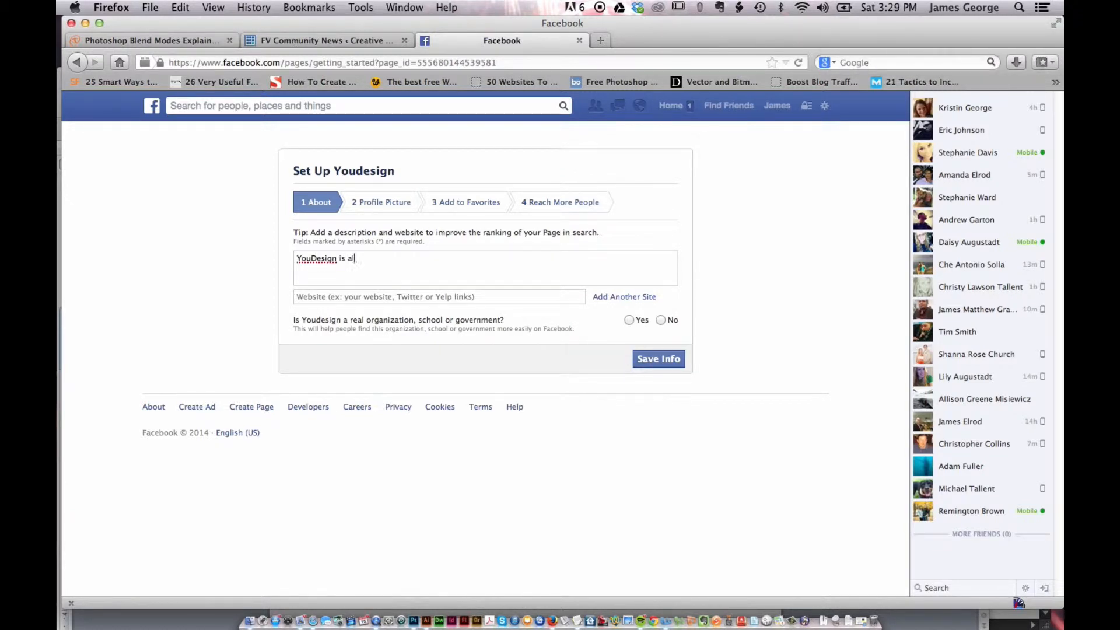
text(l about your design work and the des)
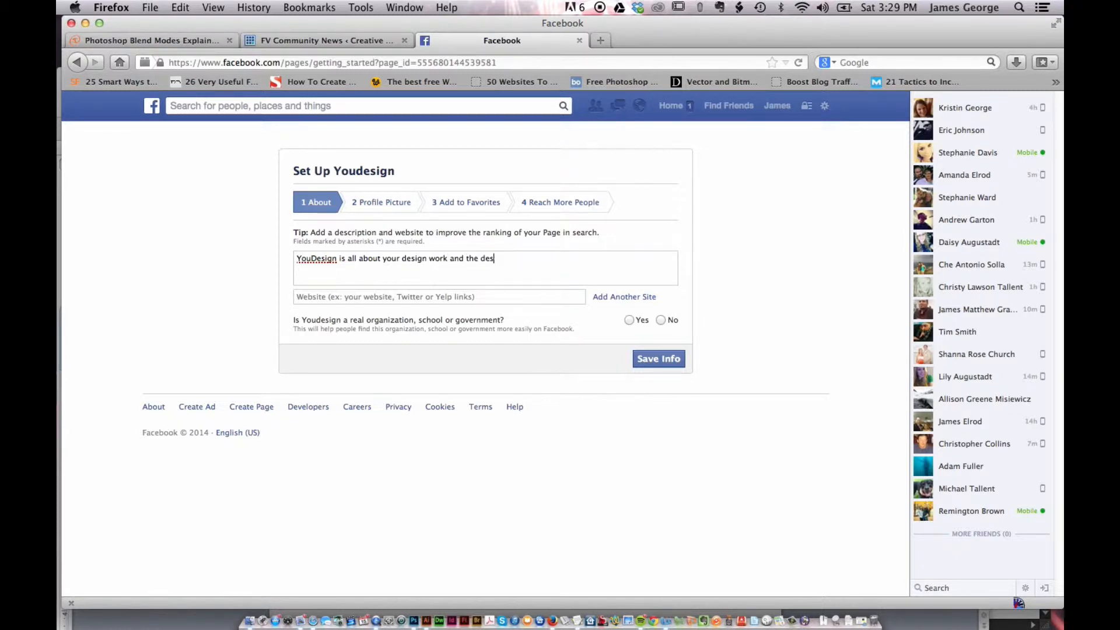
text(igns that inspire you. You Design is wher)
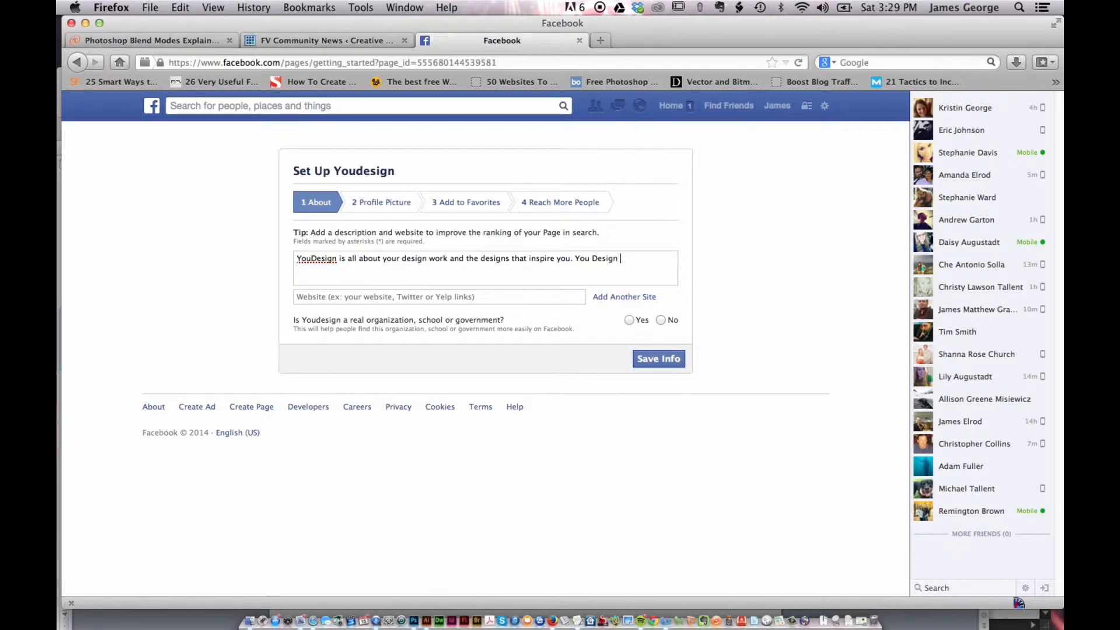
text(e you ge)
text(t a chance )
text(to look)
key(BackSpace)
key(BackSpace)
key(BackSpace)
text(earn about the )
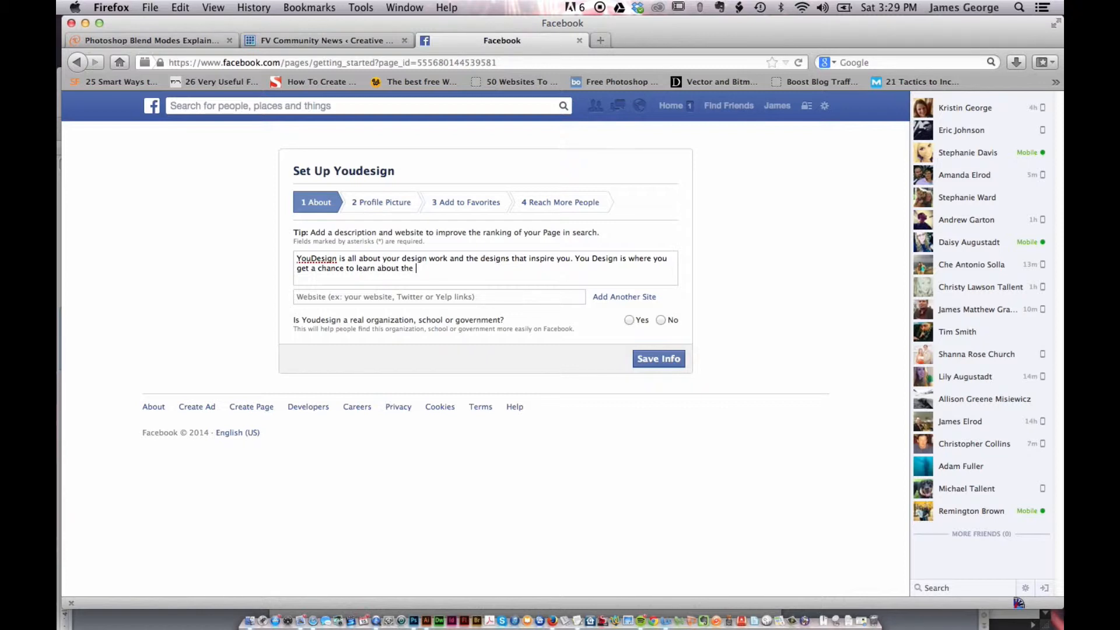
text(ne)
key(BackSpace)
key(BackSpace)
key(BackSpace)
text(newest)
text( in web design)
text(n)
key(BackSpace)
key(BackSpace)
key(BackSpace)
key(BackSpace)
key(BackSpace)
key(BackSpace)
key(BackSpace)
key(BackSpace)
key(BackSpace)
key(BackSpace)
text(graphic design)
key(BackSpace)
key(BackSpace)
key(BackSpace)
key(BackSpace)
key(BackSpace)
key(BackSpace)
key(BackSpace)
key(BackSpace)
key(BackSpace)
key(BackSpace)
key(BackSpace)
key(BackSpace)
key(BackSpace)
text(design.)
click(426, 298)
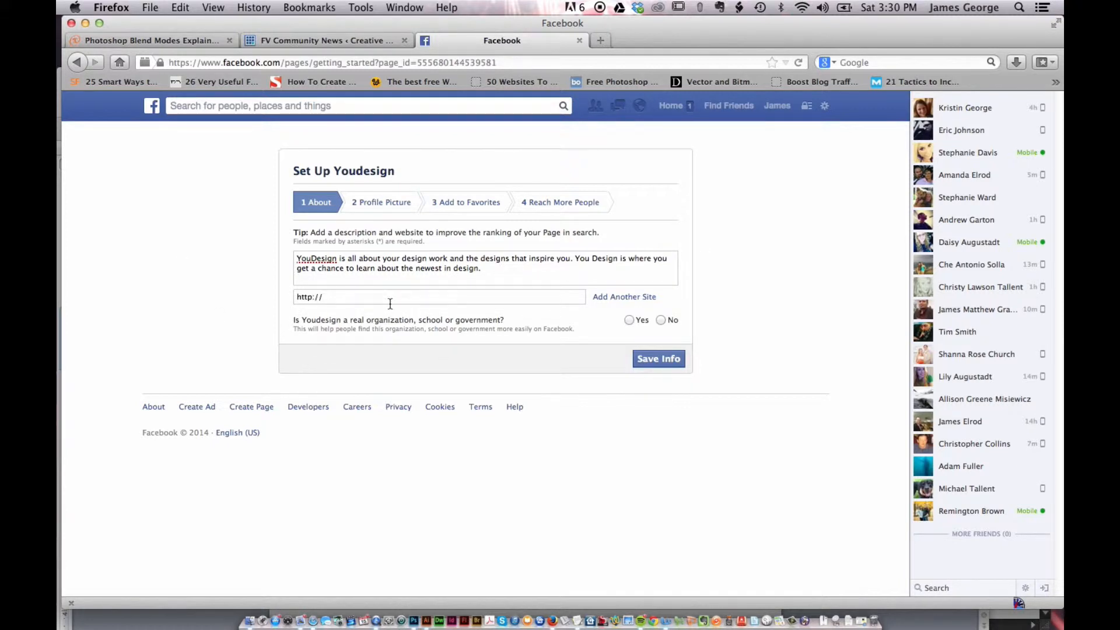
text(youdesign.co)
Answer Yes to both the real-organization and official-representation questions and save the info
click(637, 322)
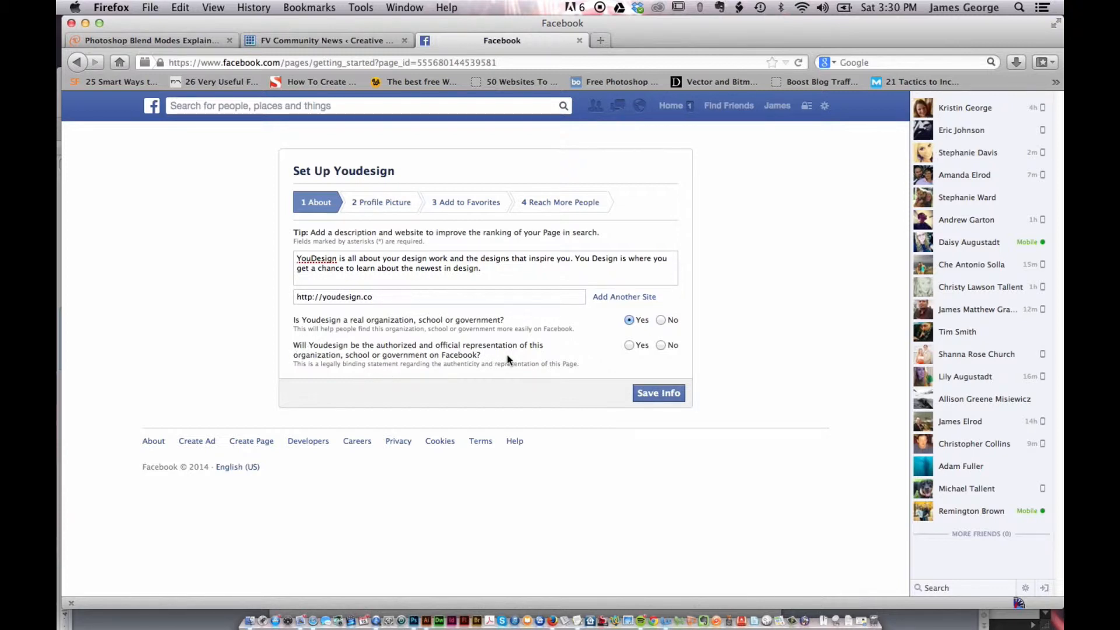
click(628, 345)
click(664, 394)
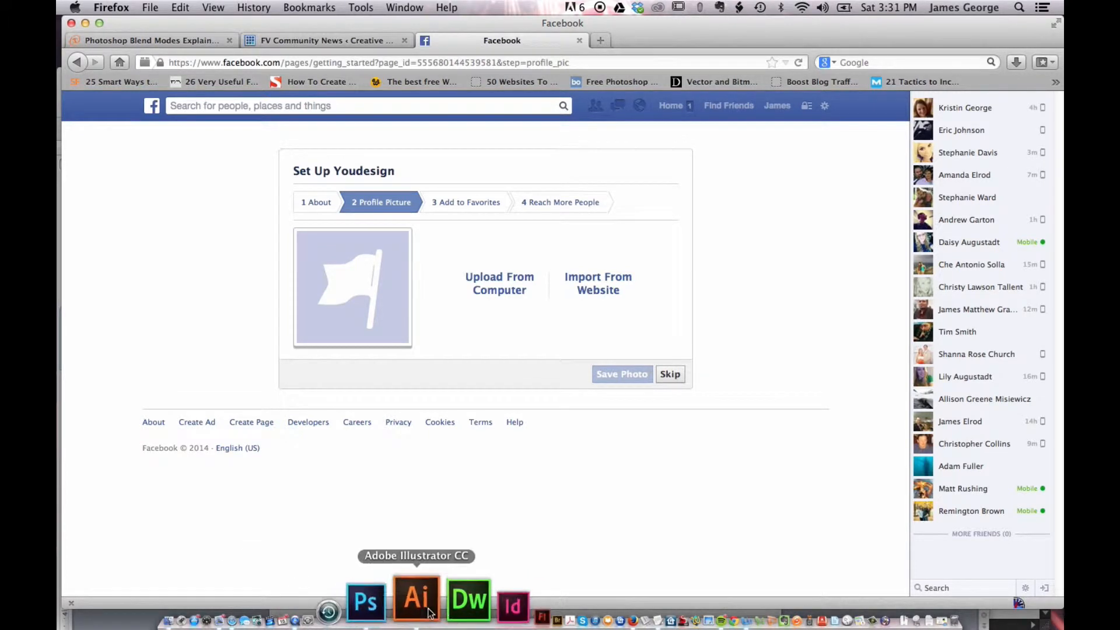
Switch to Adobe Illustrator and open the recent file yd50px.ai
click(428, 577)
click(166, 7)
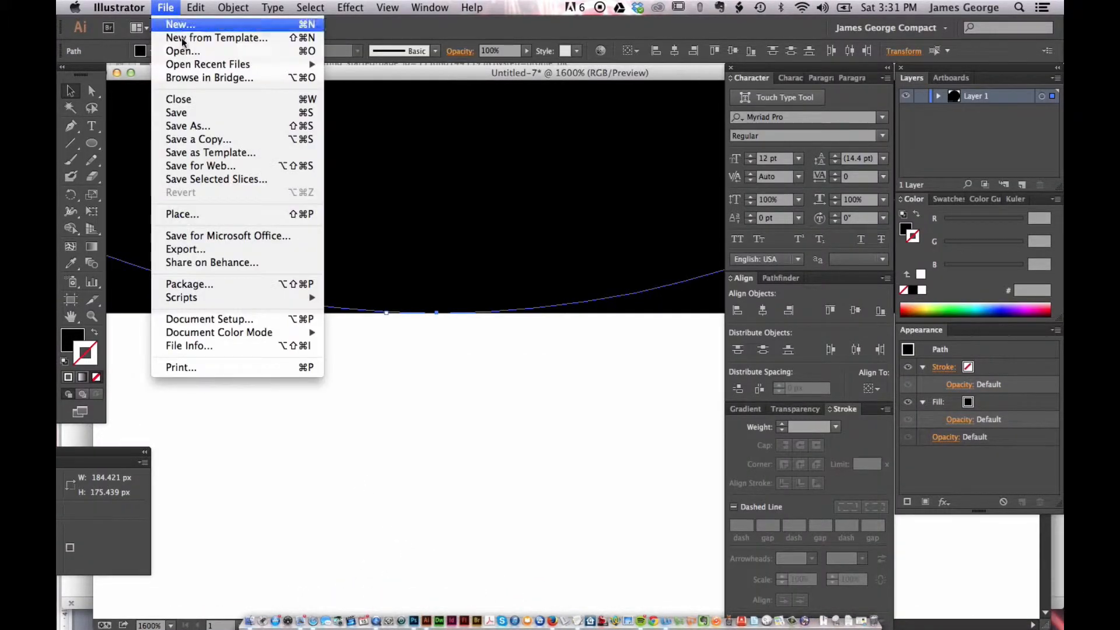
mouse_move(316, 70)
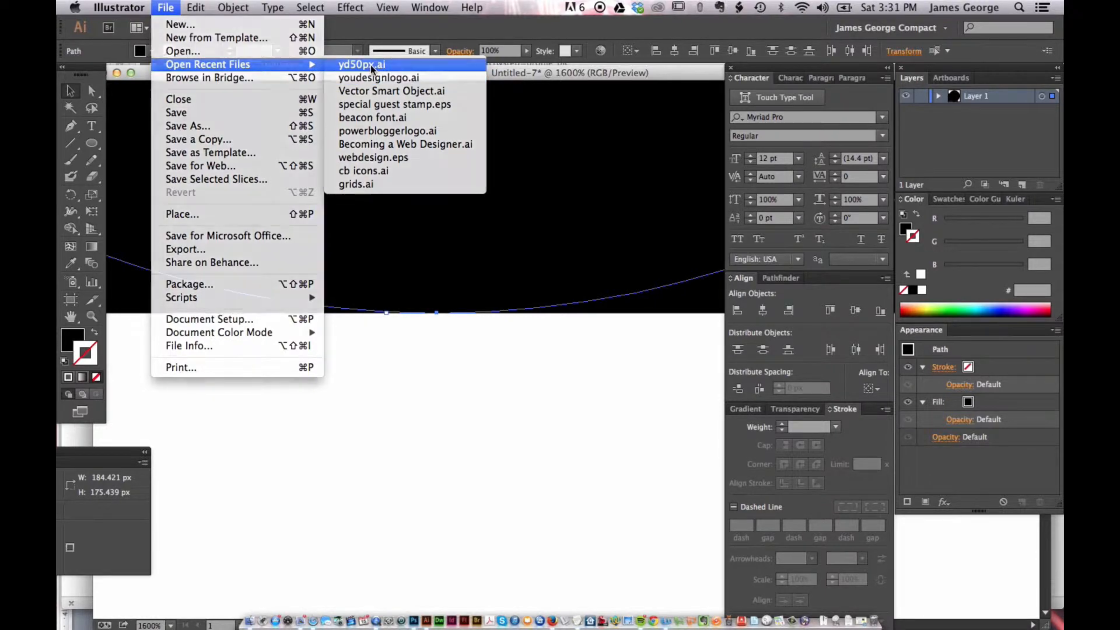
click(370, 65)
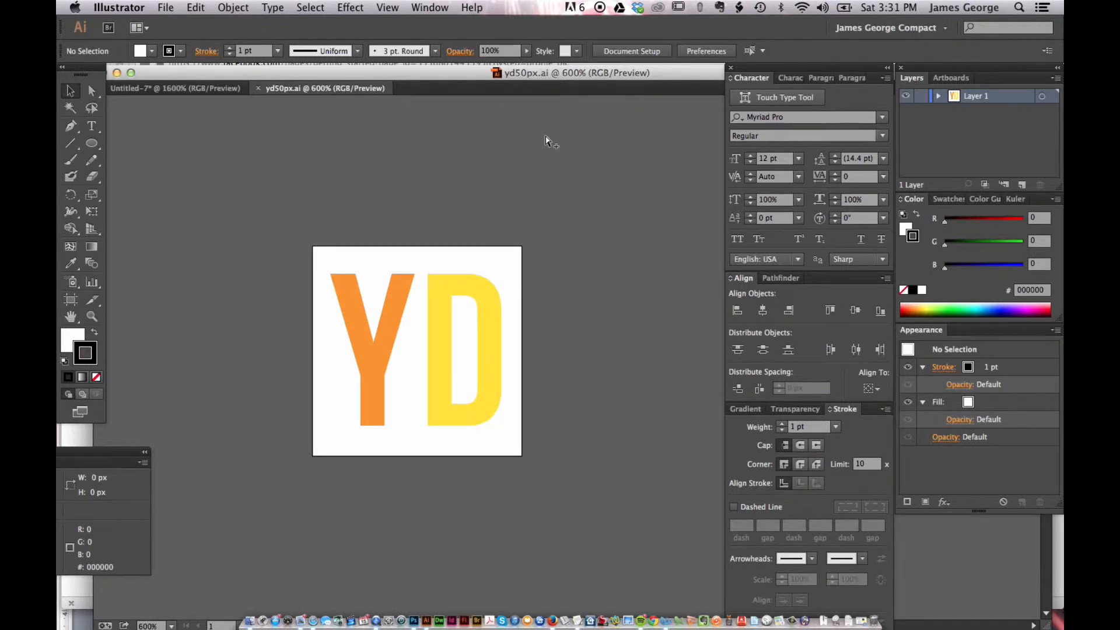
Open Save for Web, choose the JPEG High preset and set the image width to 600 px
key(alt+shift+super+s)
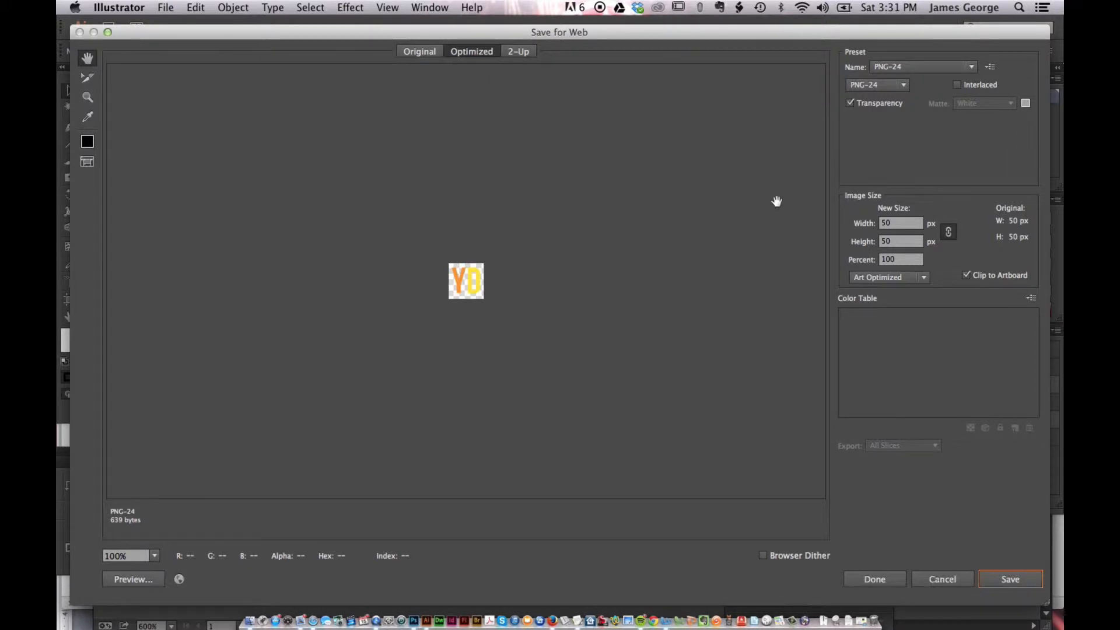
click(927, 68)
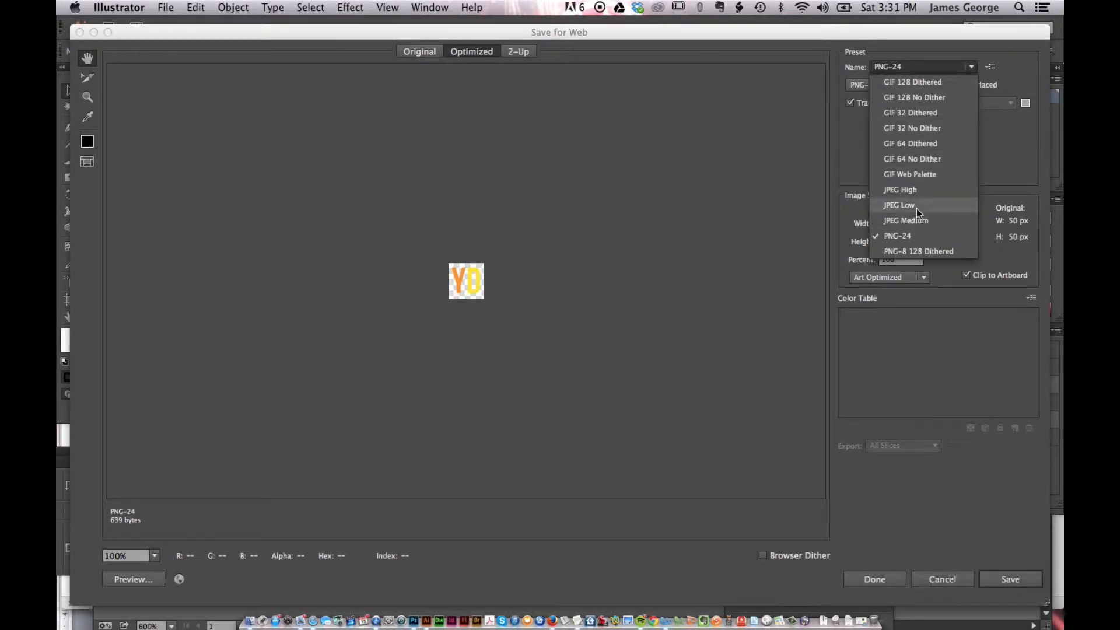
click(915, 190)
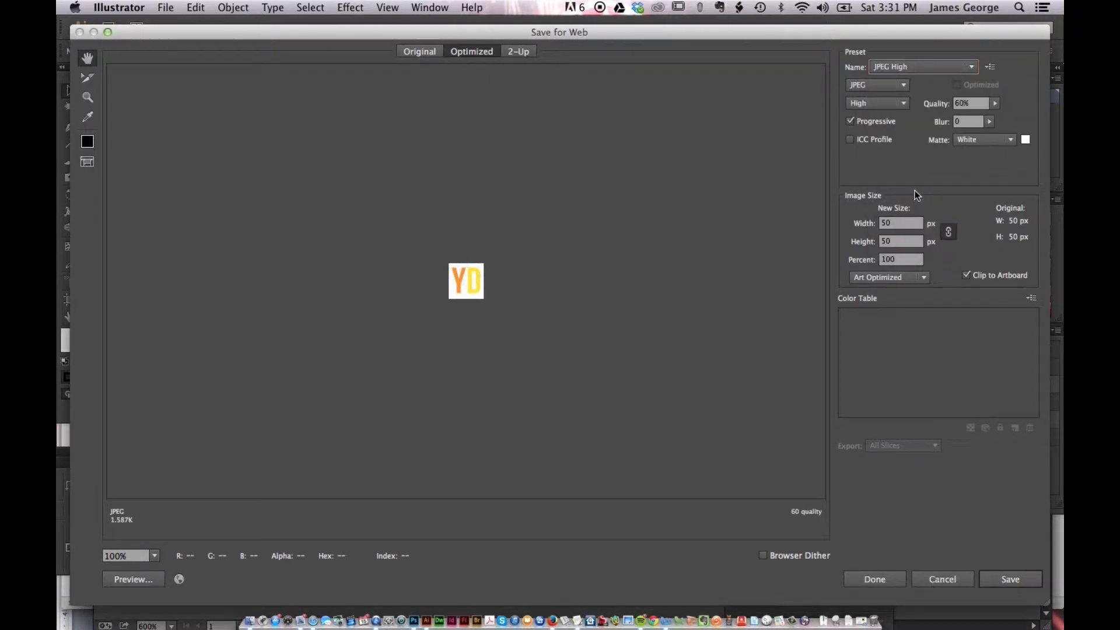
click(901, 222)
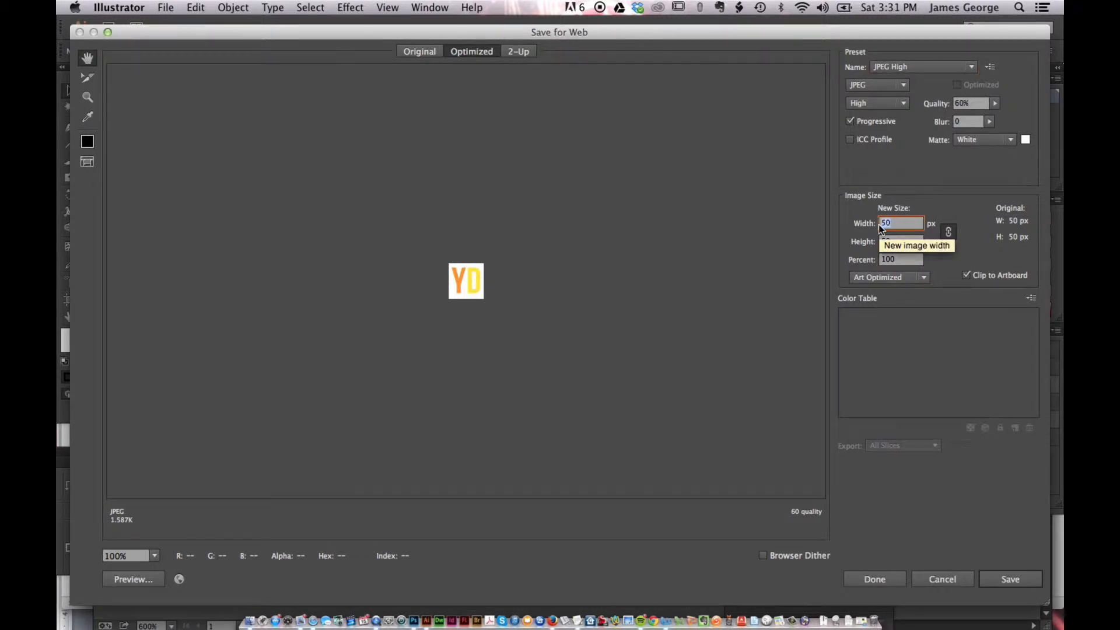
text(600)
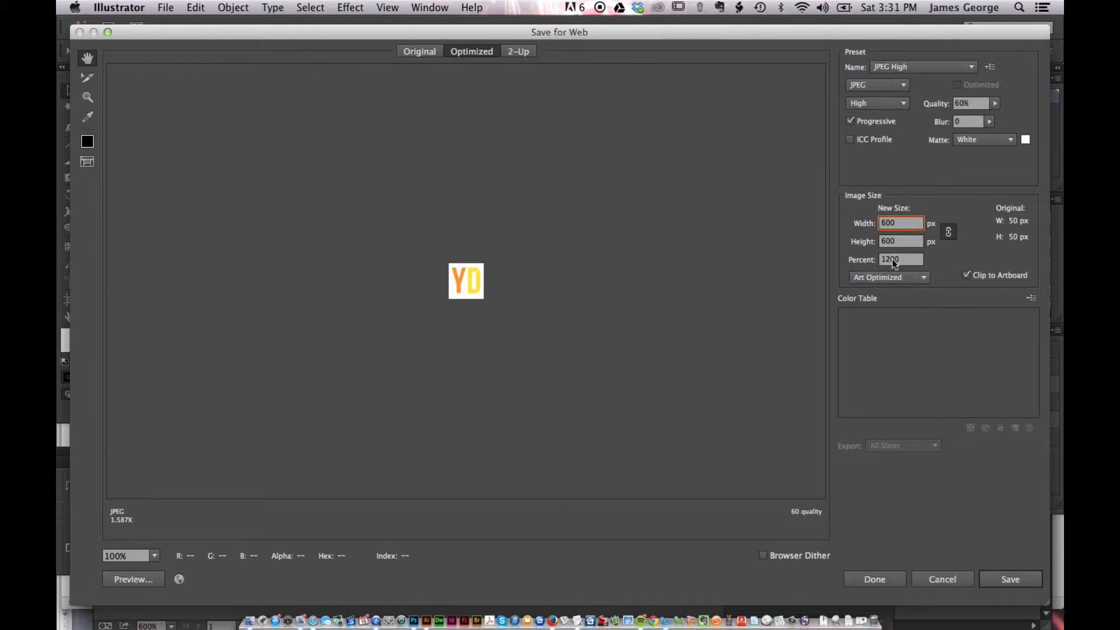
key(Tab)
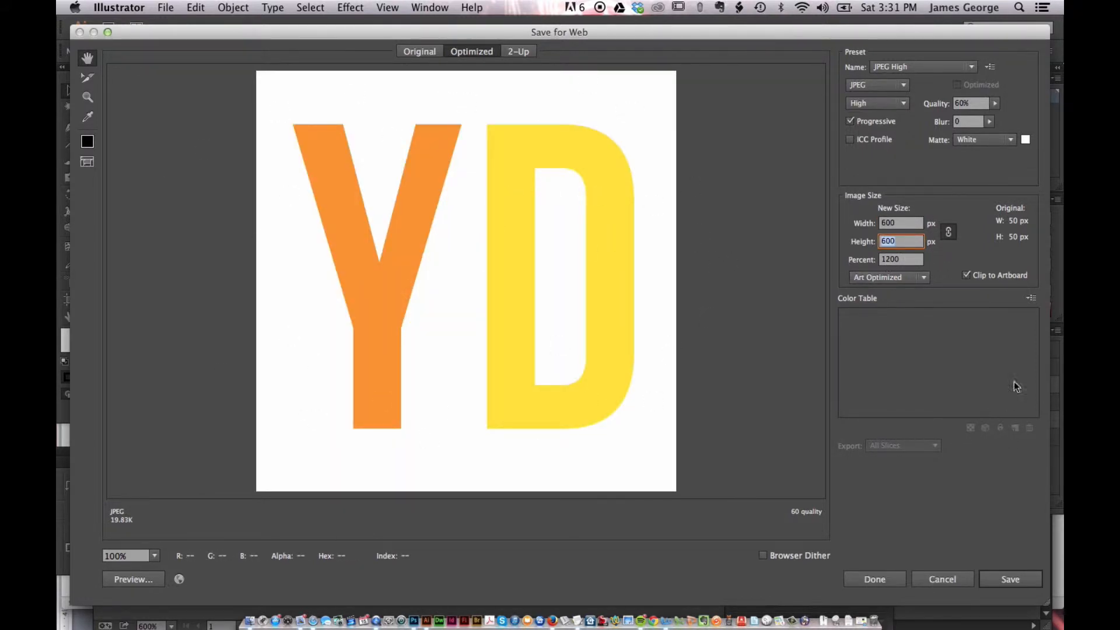
Save the optimized JPEG, replacing 50 in the file name with 600_FB
click(1006, 576)
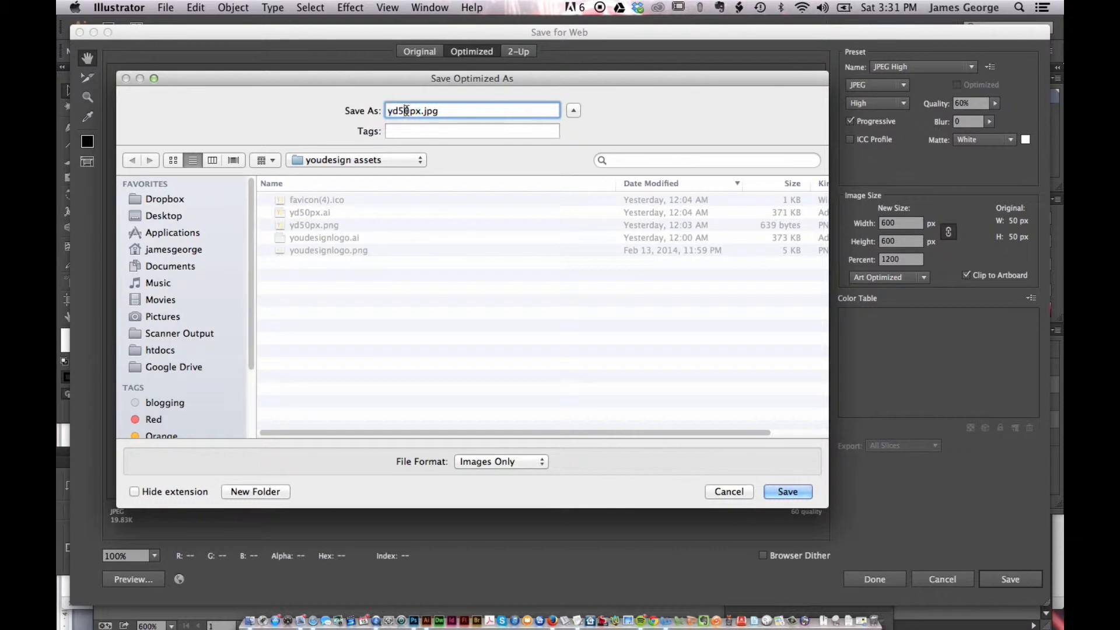
drag(410, 110, 397, 110)
text(600)
text(_FB)
key(Return)
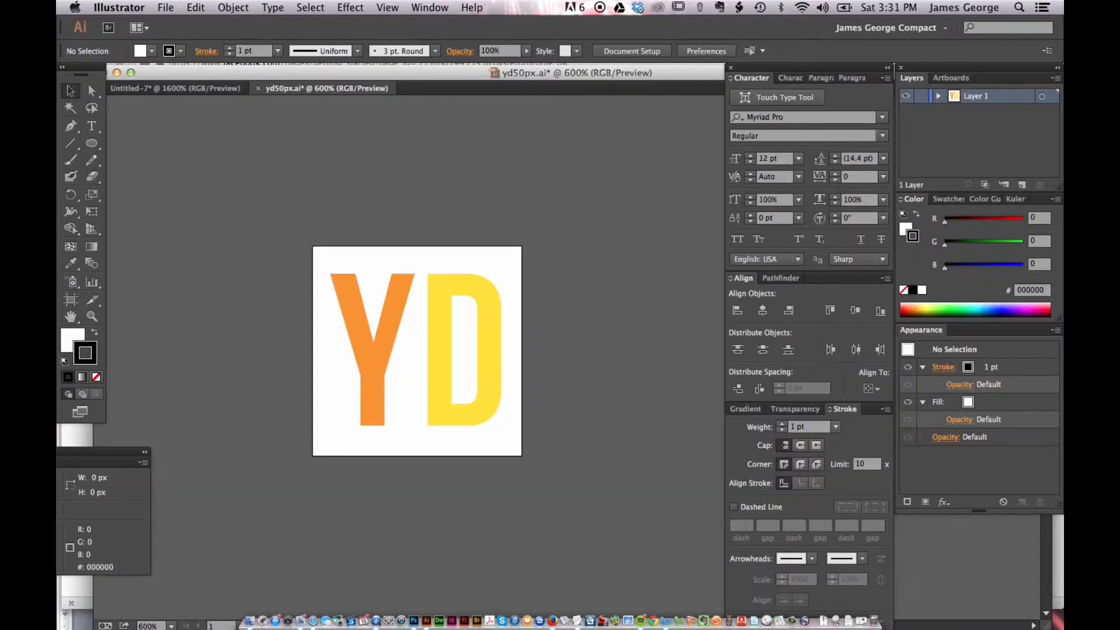
Switch back to Firefox to continue the page setup
key(super+Tab)
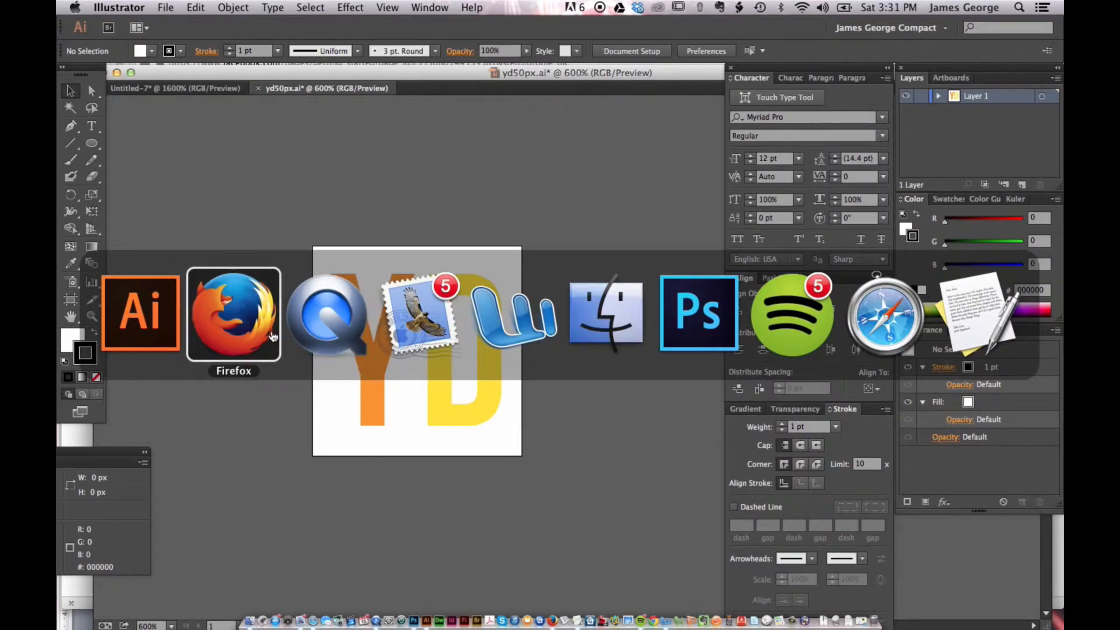
click(268, 311)
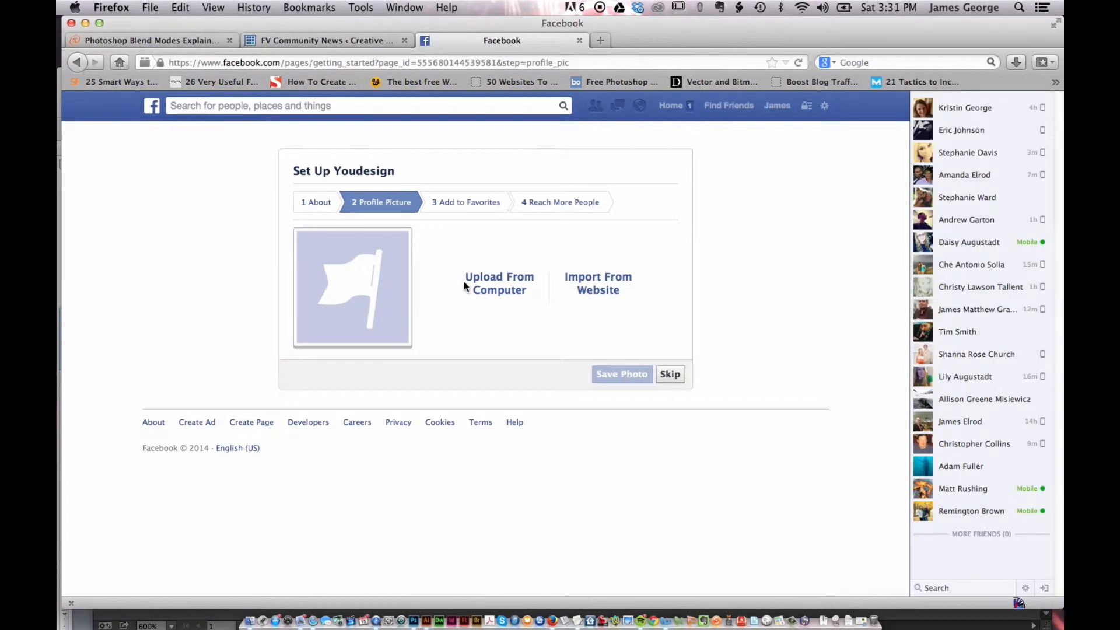
Upload yd600px_FB.jpg from the youdesign assets folder in Dropbox as the page's profile picture
click(465, 283)
click(307, 120)
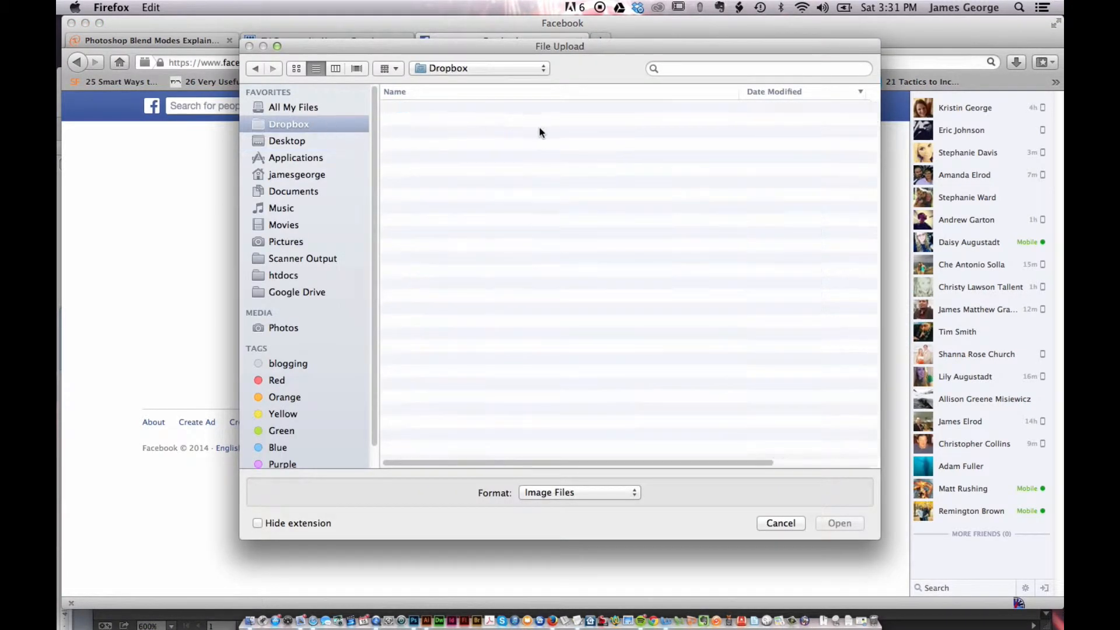
double_click(473, 109)
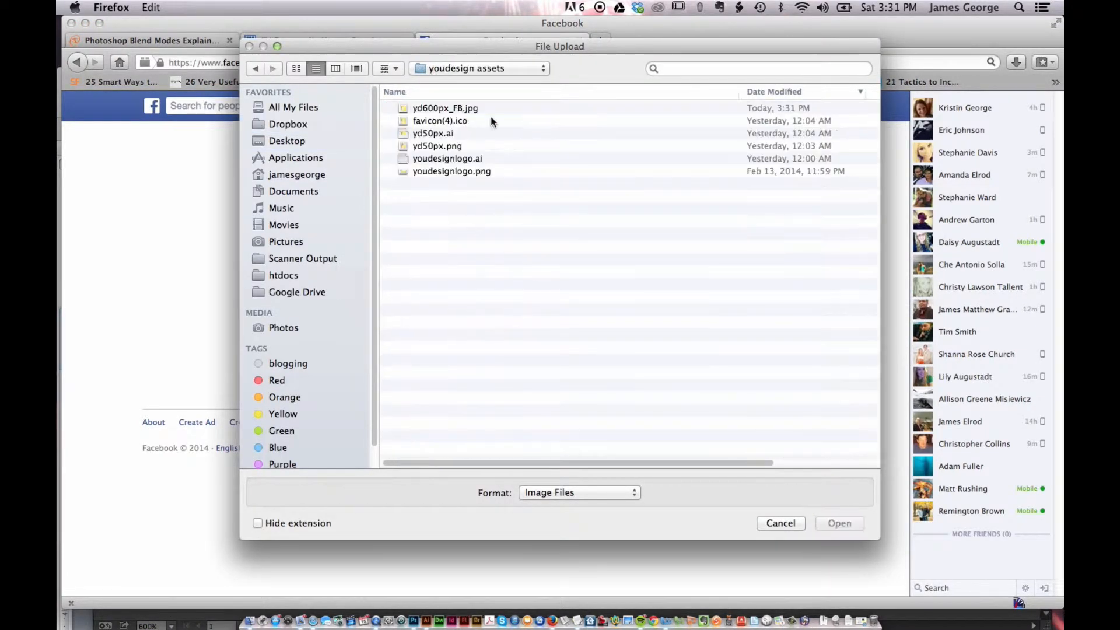
click(440, 108)
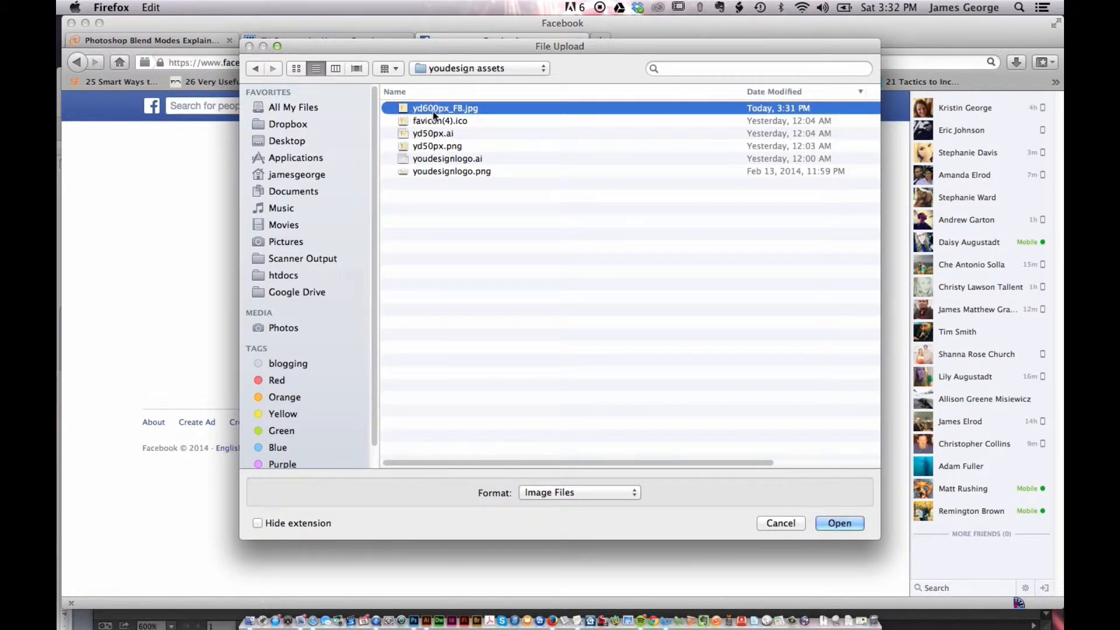
click(838, 522)
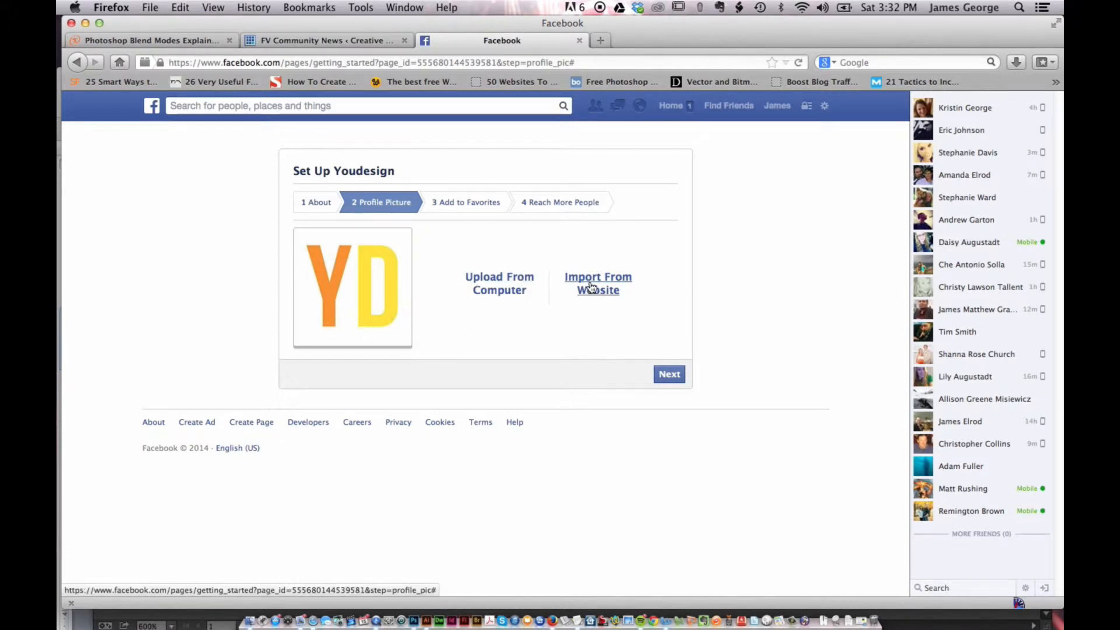
Finish the page setup wizard, adding the Youdesign page to favorites and skipping the ad promotion
click(672, 375)
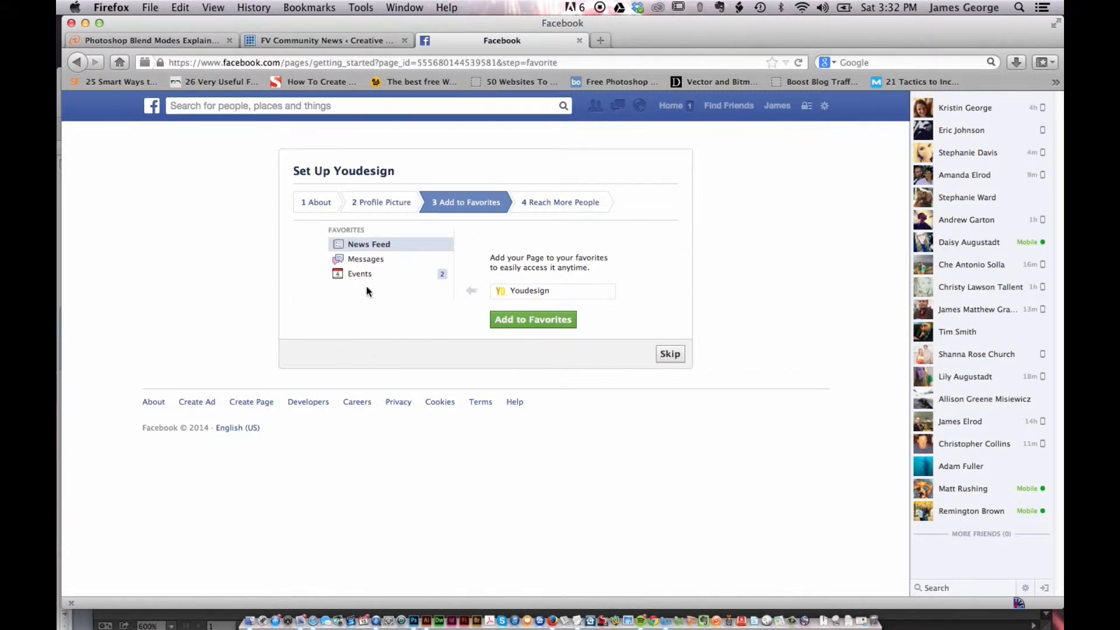
click(533, 320)
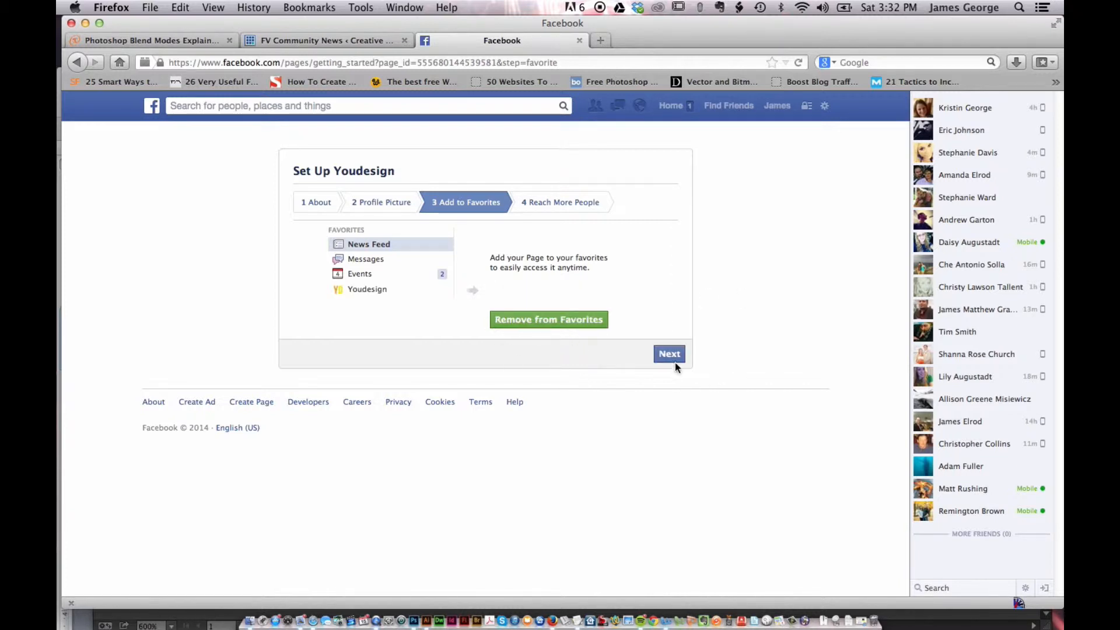
click(671, 353)
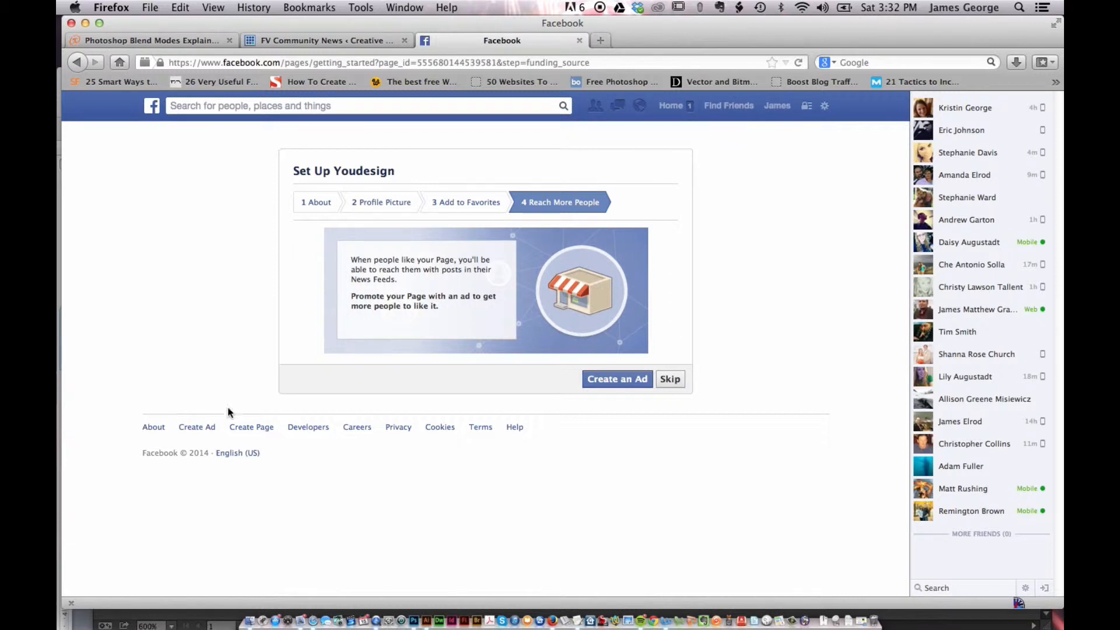
click(684, 380)
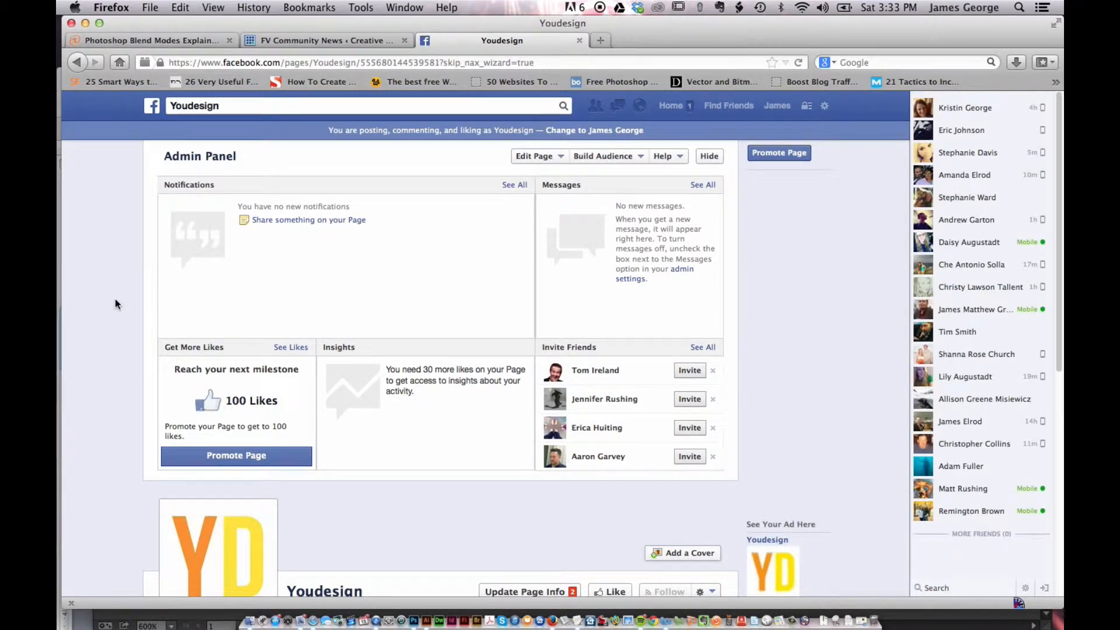
Scroll through the new Youdesign page's admin panel and timeline
scroll(115, 298, down, 5)
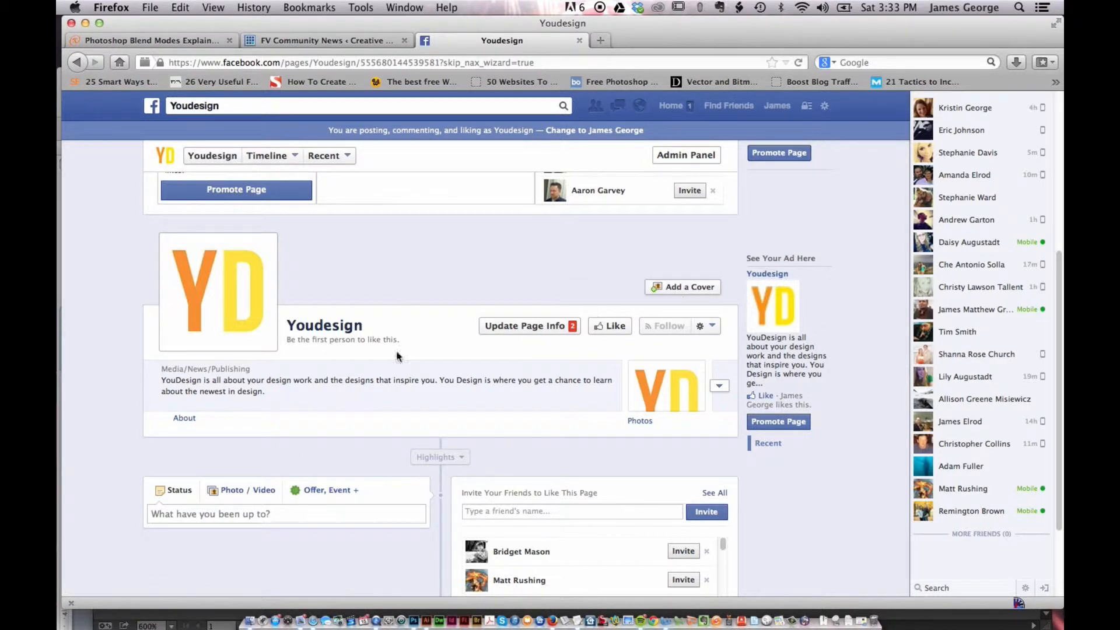
scroll(114, 284, up, 3)
scroll(114, 285, up, 3)
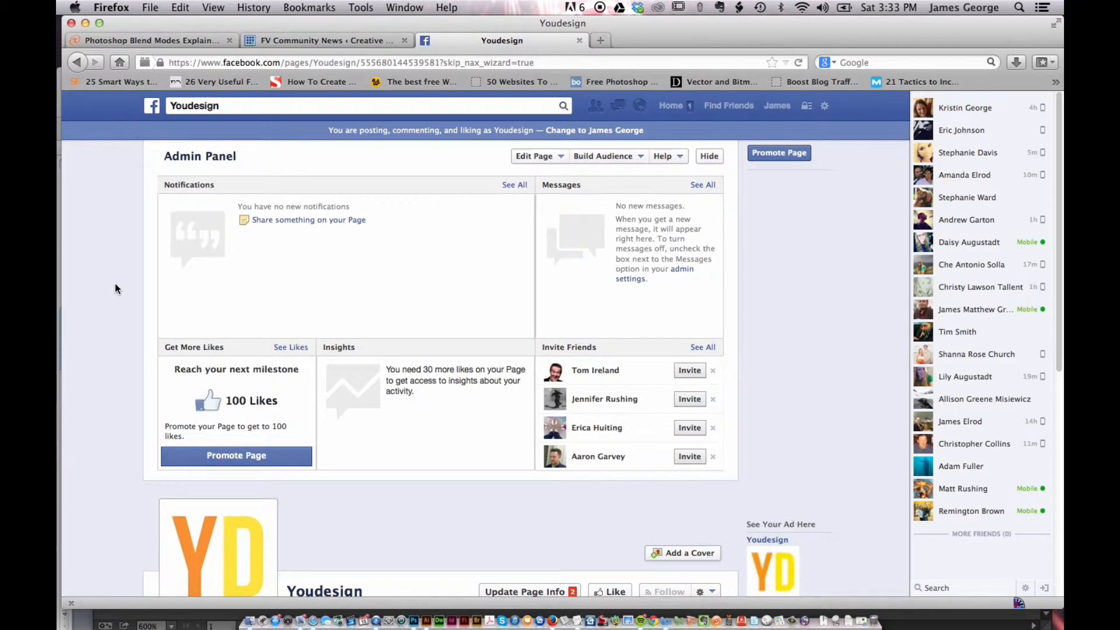
scroll(94, 358, down, 6)
scroll(98, 360, down, 2)
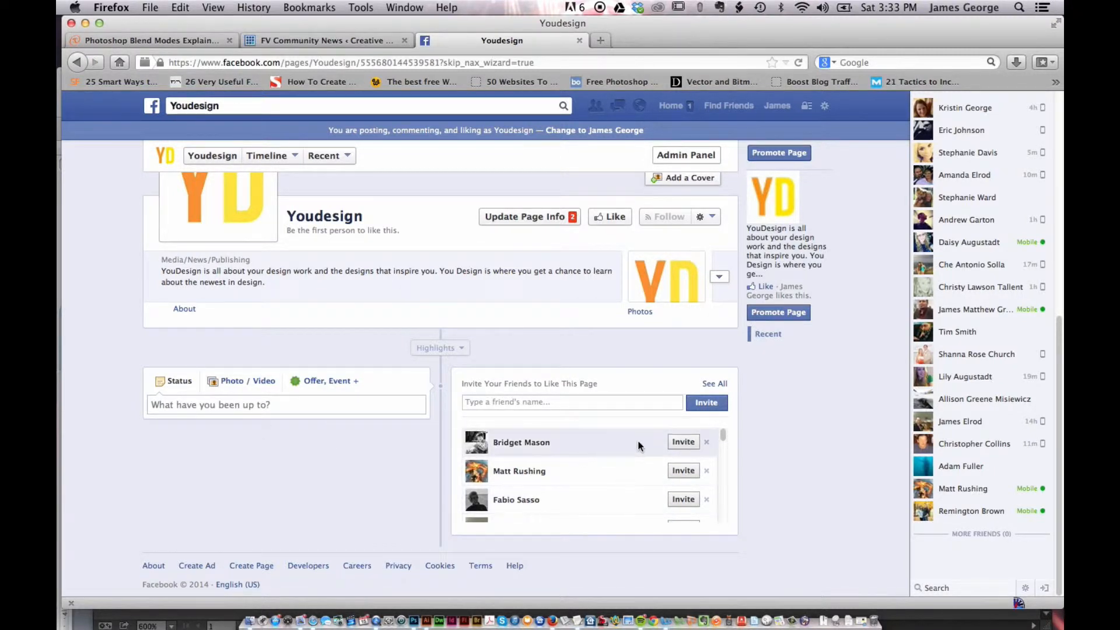
mouse_move(722, 436)
mouse_down()
mouse_move(722, 512)
mouse_move(728, 425)
mouse_up()
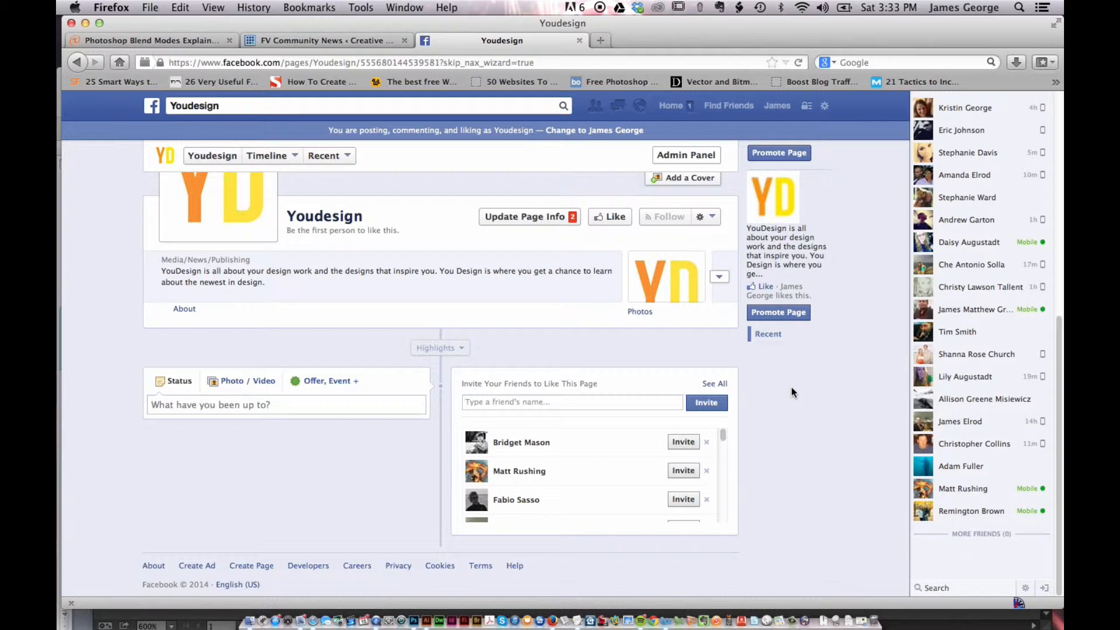
scroll(396, 236, up, 6)
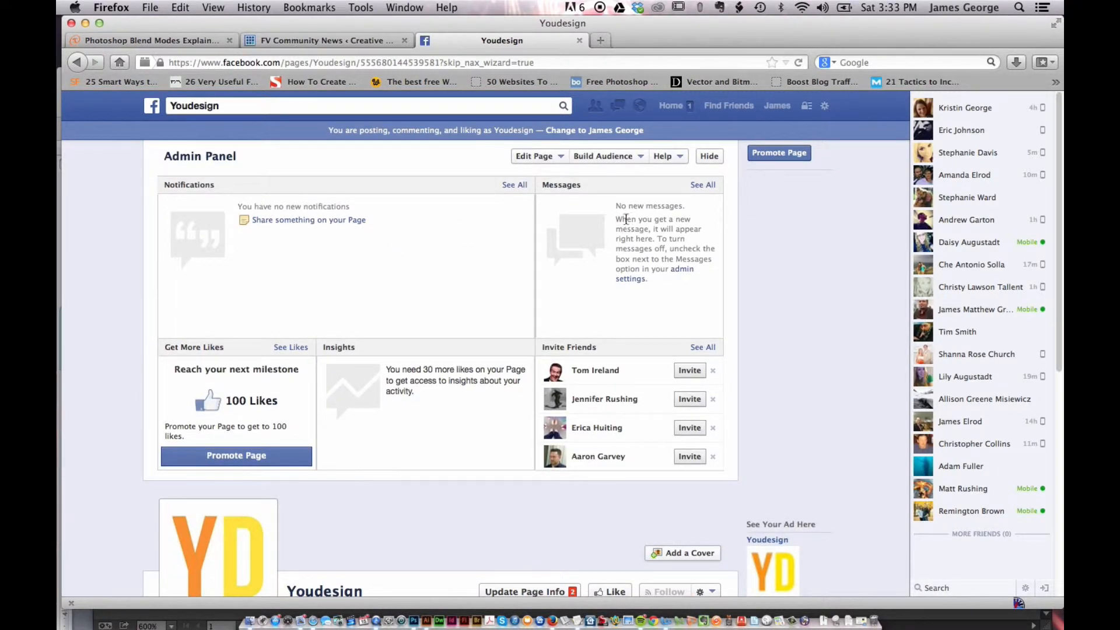
scroll(130, 244, down, 4)
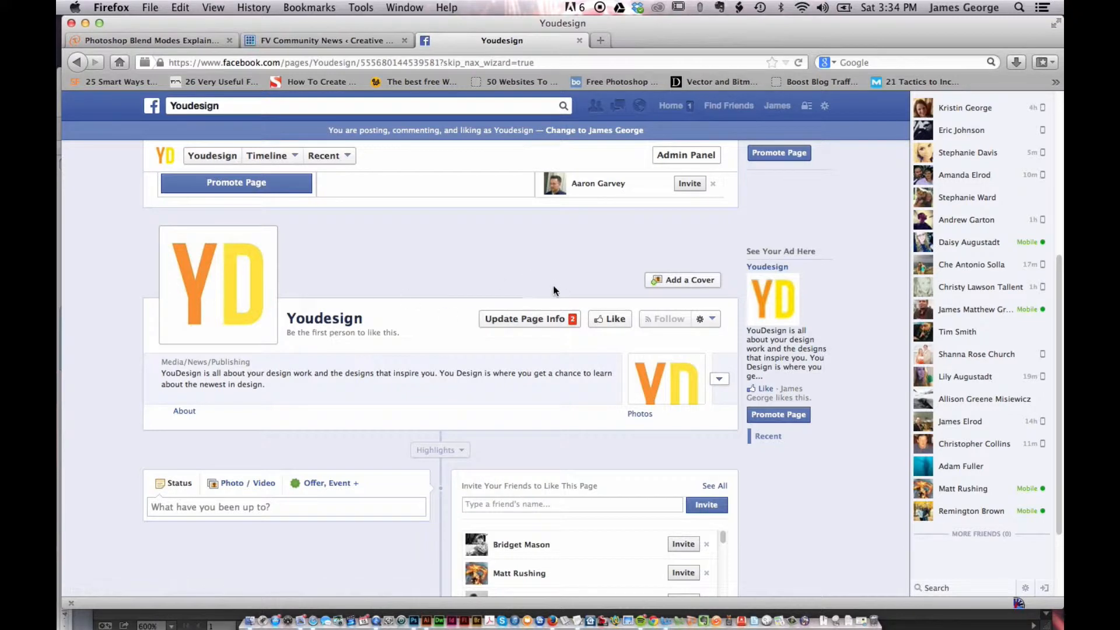
Start adding a cover photo to the page and acknowledge the cover photo guidelines
click(690, 282)
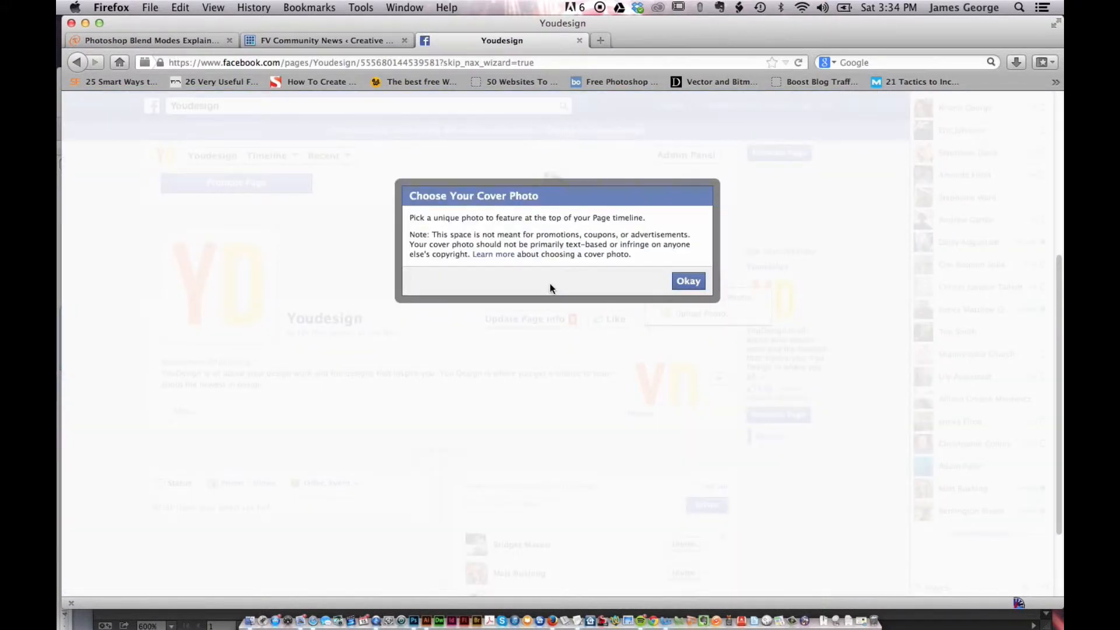
click(697, 282)
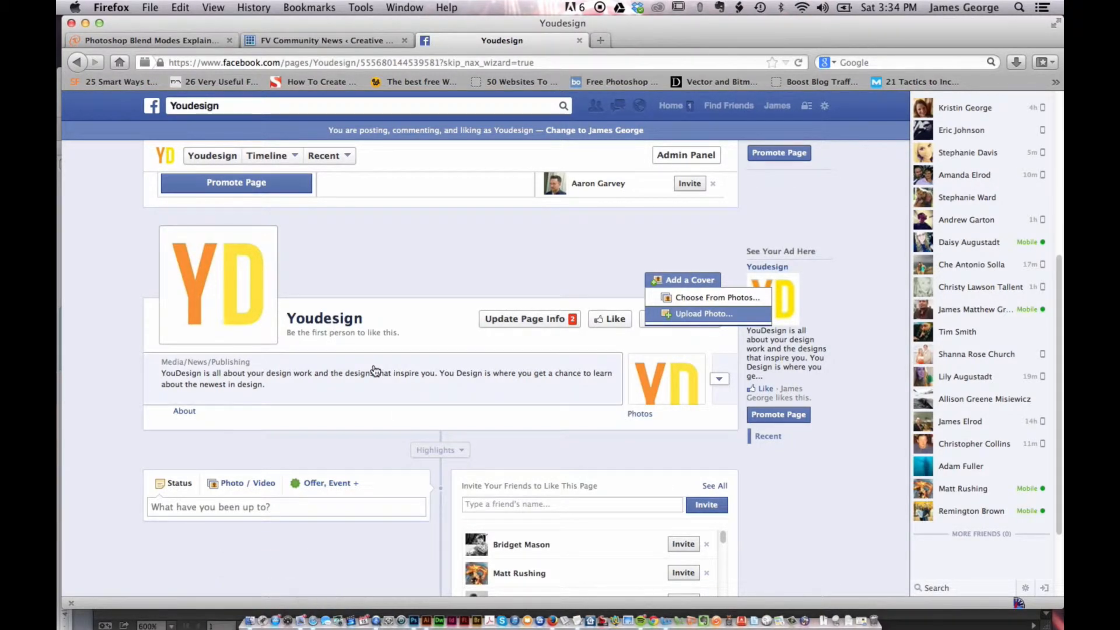
Open a new browser tab and search Google for facebook image dimensions
click(599, 37)
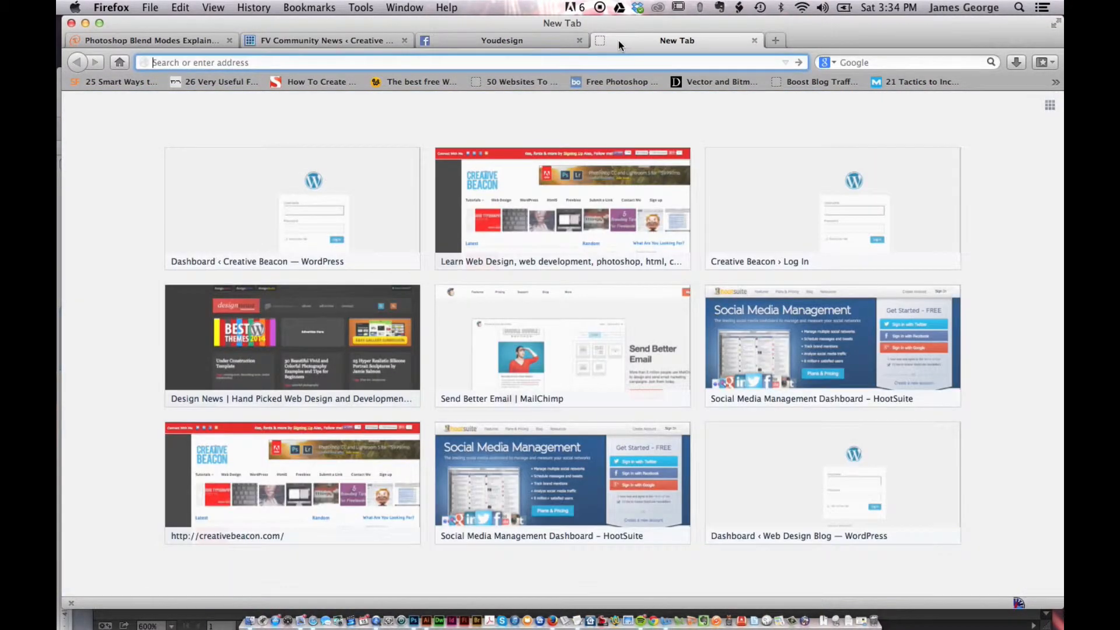
click(119, 62)
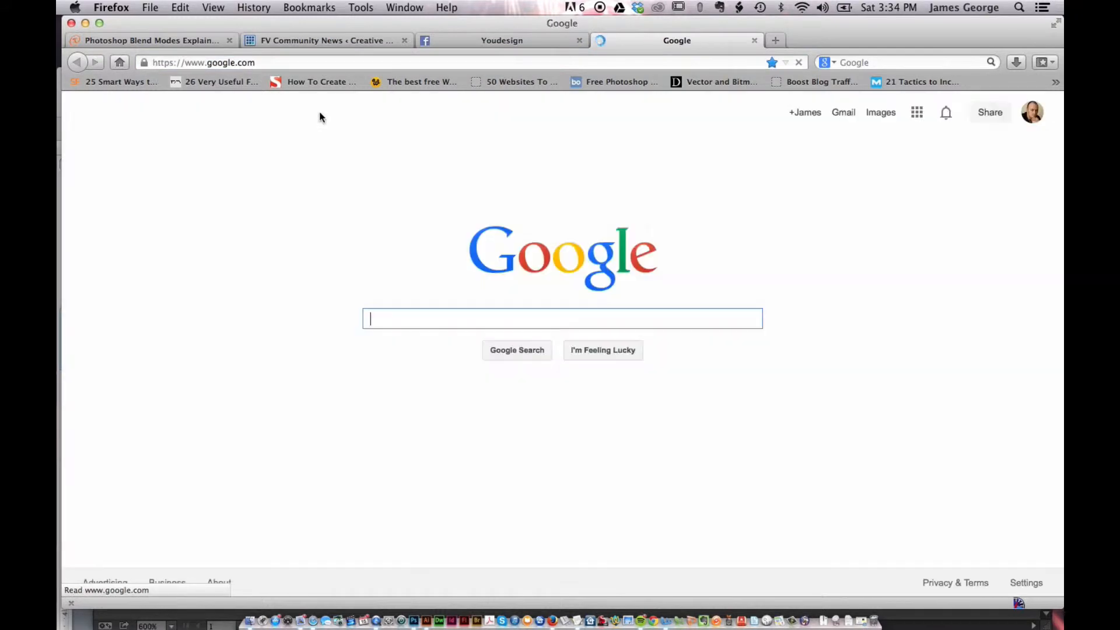
text(fac)
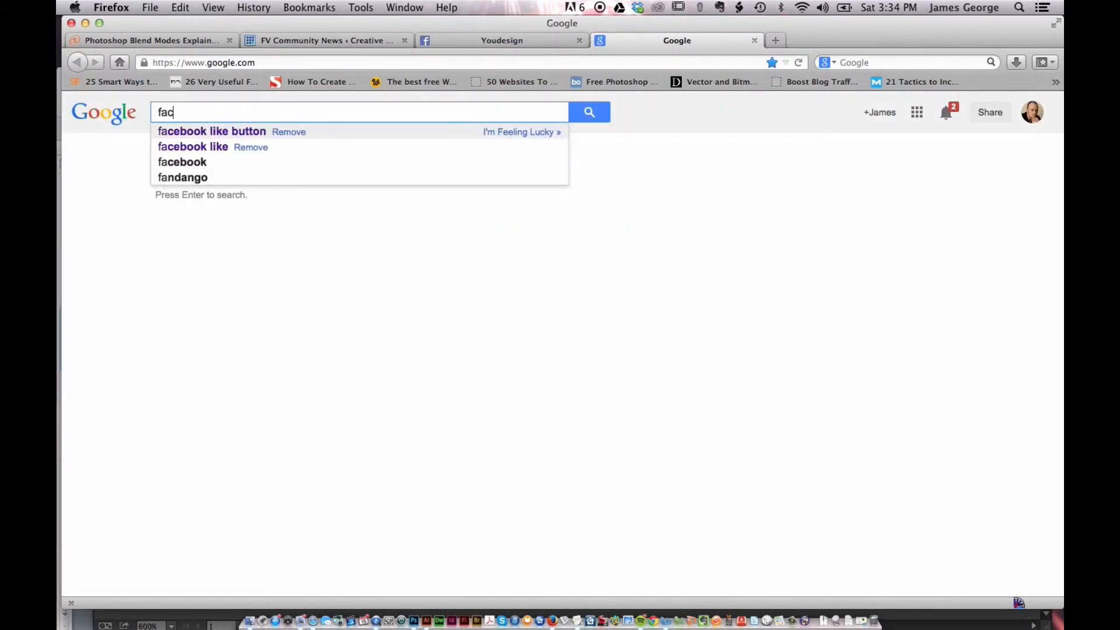
text(ebook image )
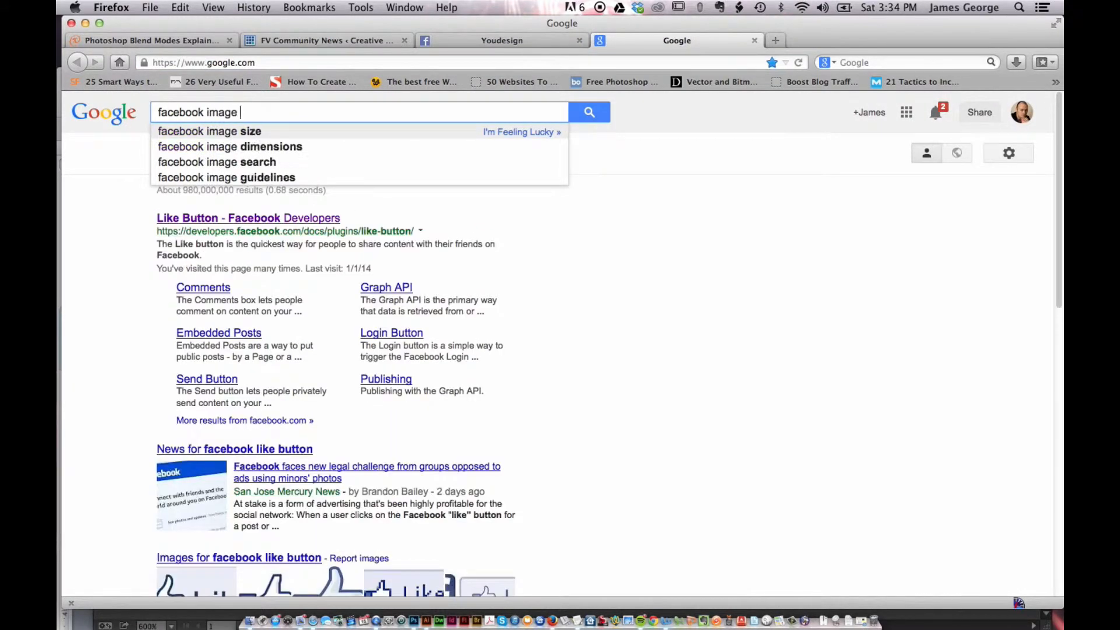
text(dimensions)
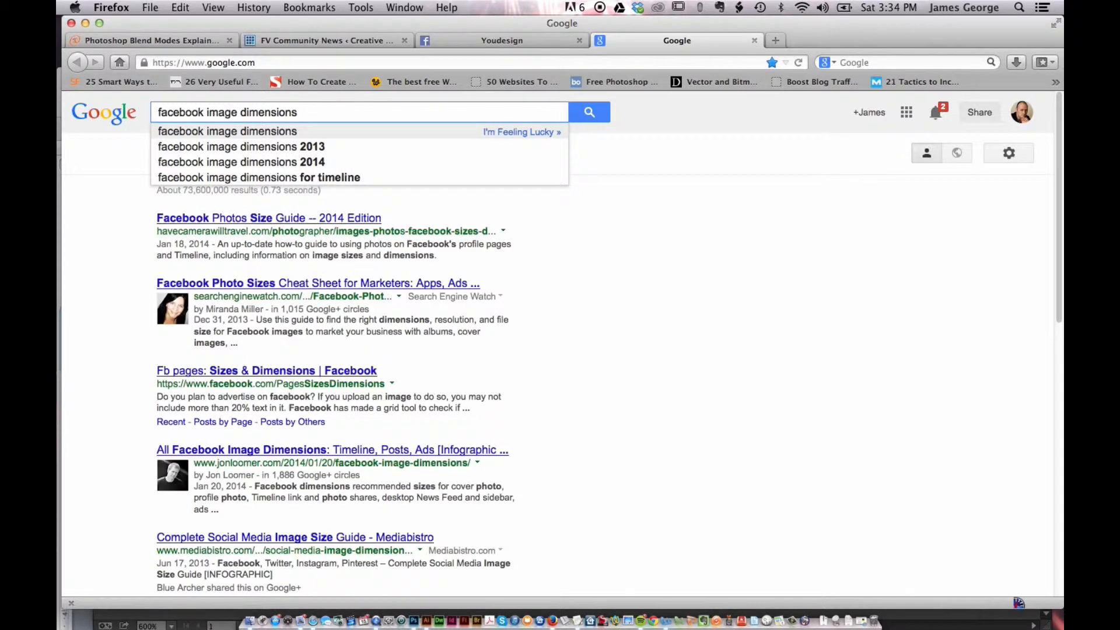
key(Return)
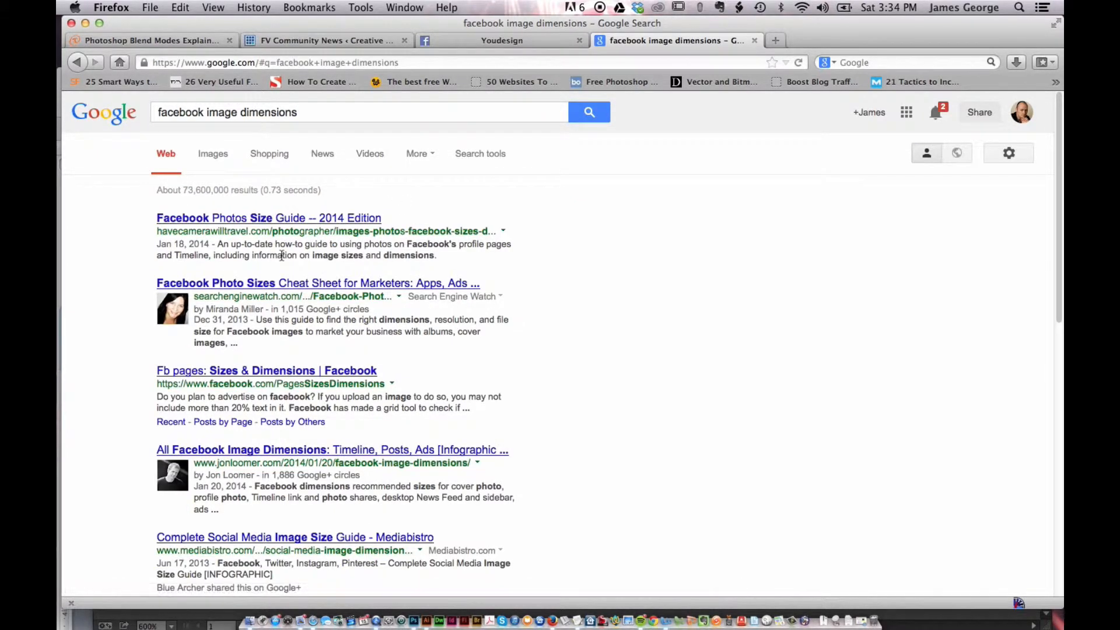
Refine the search to facebook image dimensions in pixels and open Facebook's cover photo dimensions help article
click(327, 111)
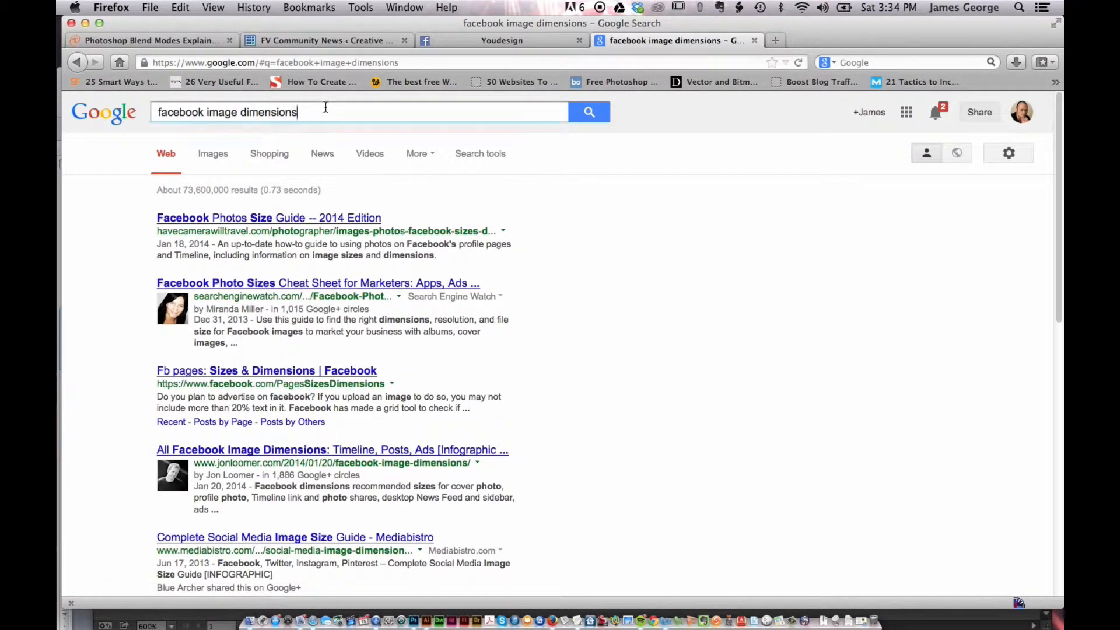
text(in pixels)
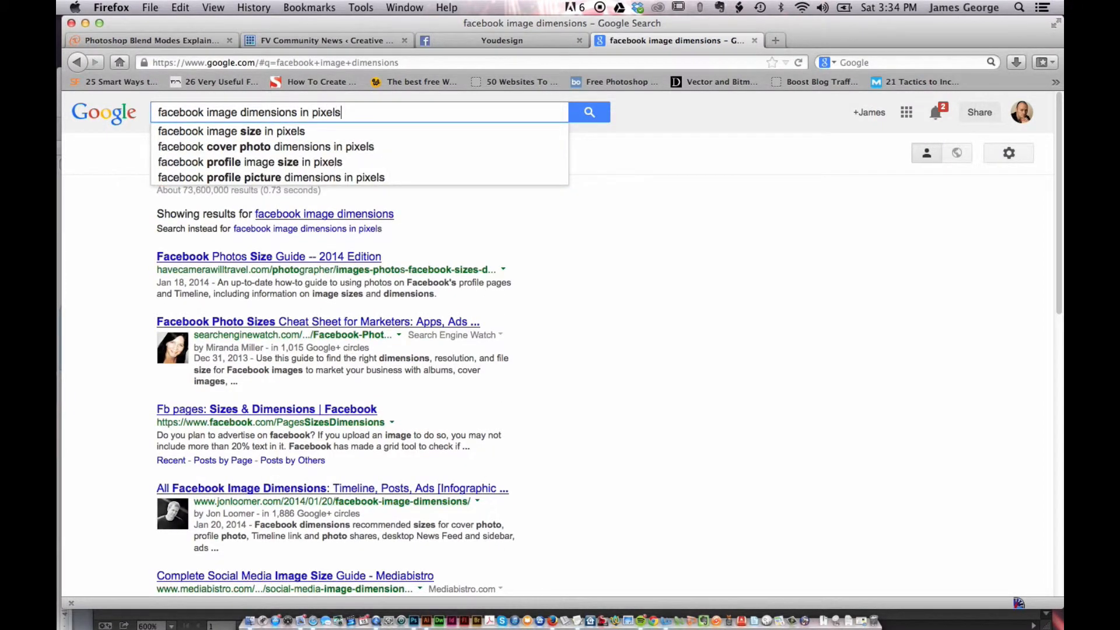
key(Return)
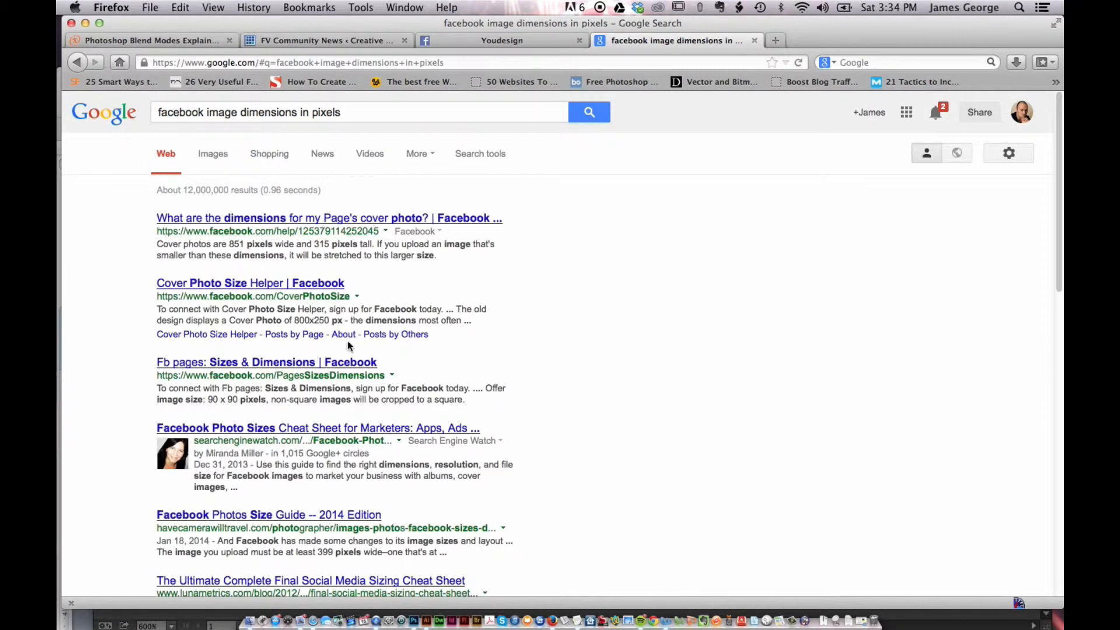
click(269, 218)
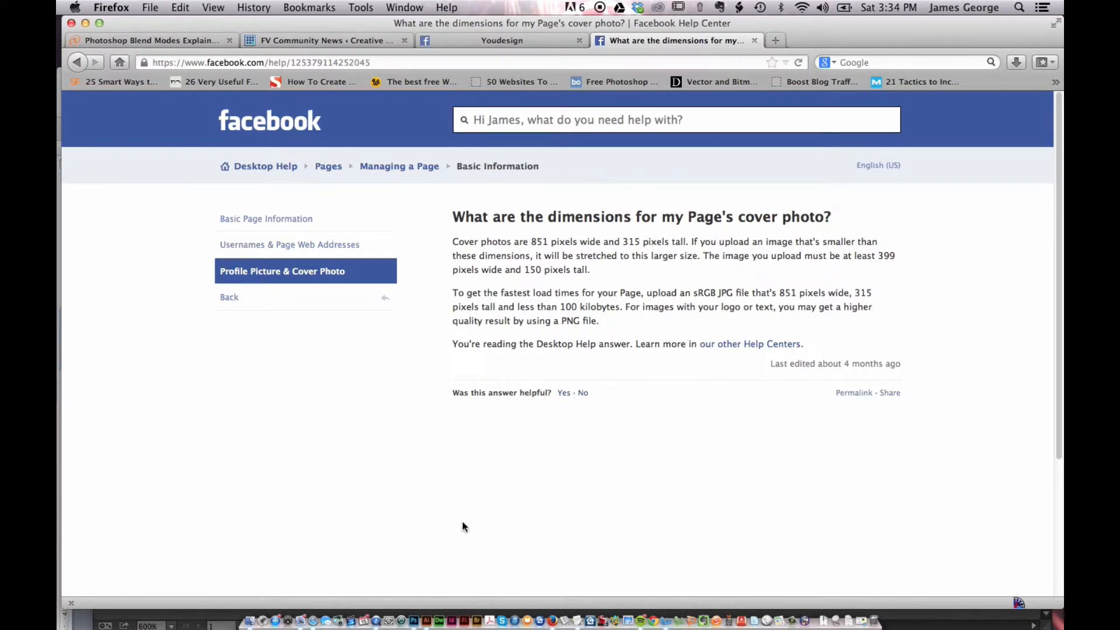
Switch to Photoshop and create a new document 851 pixels wide and 315 pixels tall
click(415, 609)
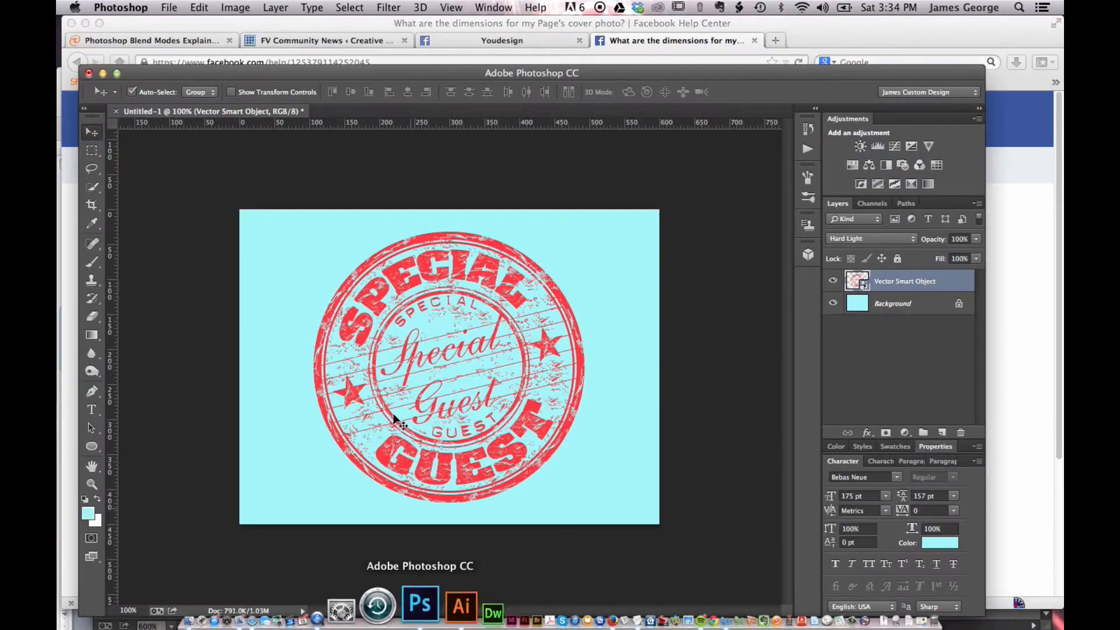
key(super+n)
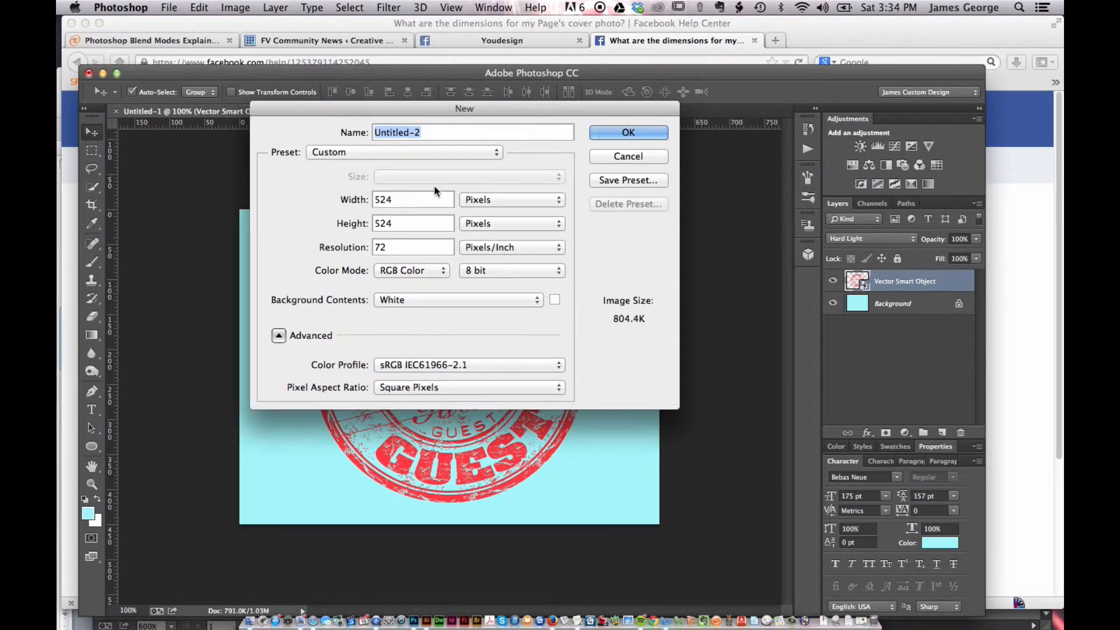
key(Tab)
text(851)
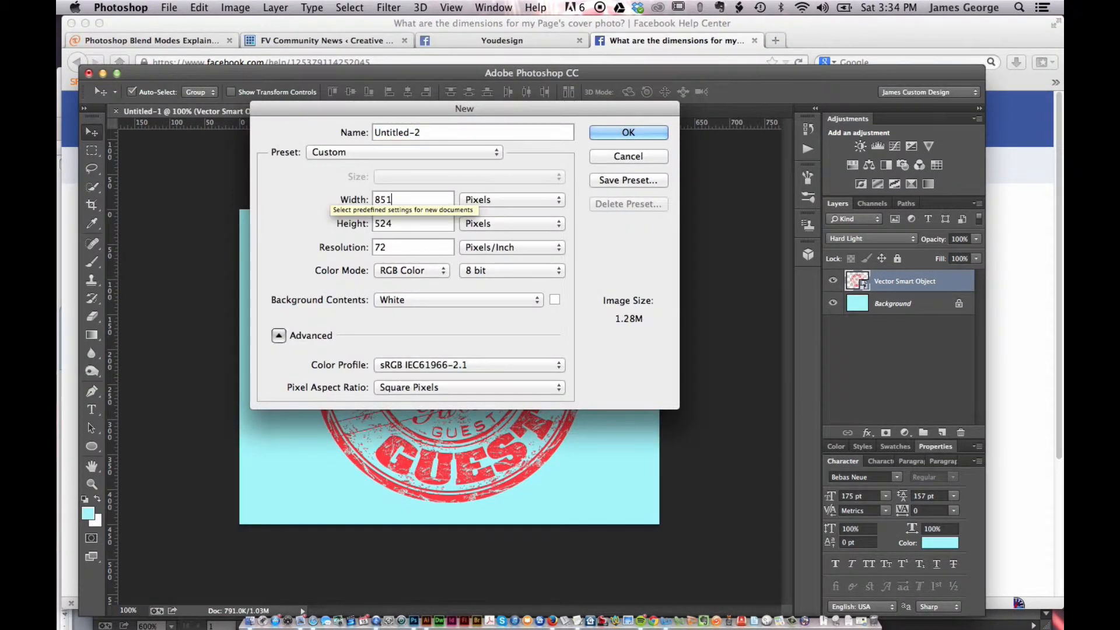
key(Tab)
key(super+Tab)
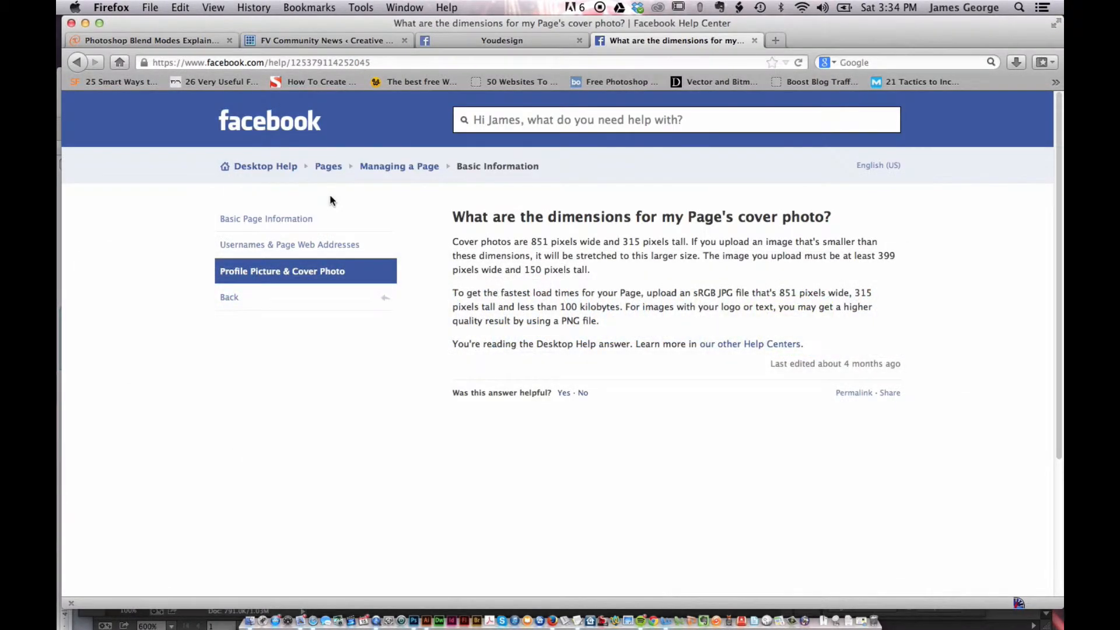
key(super+Tab)
key(Tab)
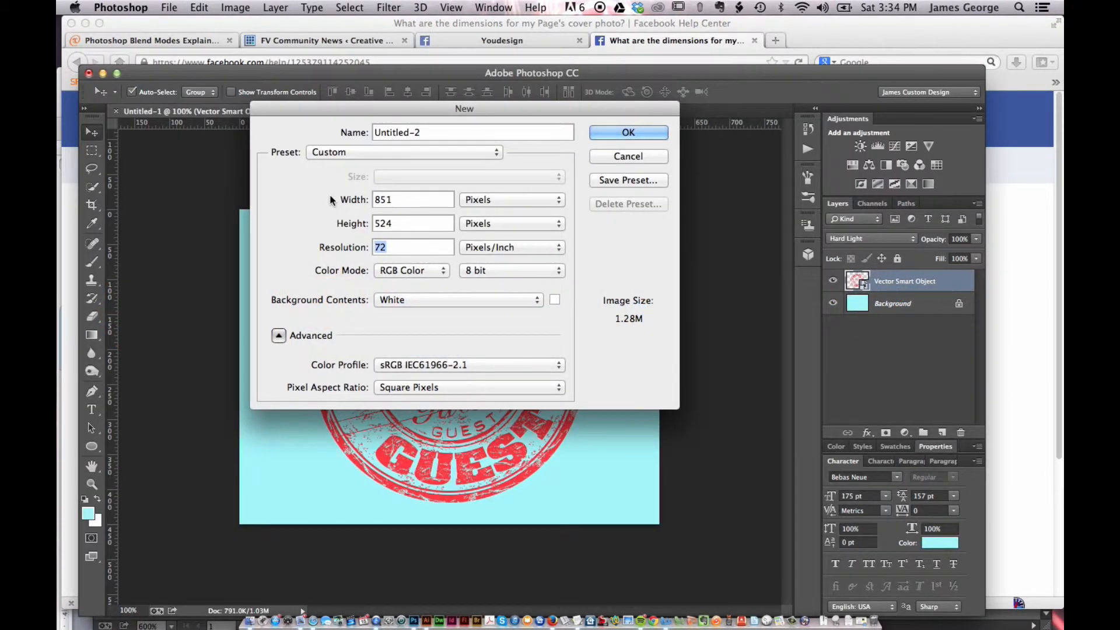
key(shift+Tab)
text(315)
key(Return)
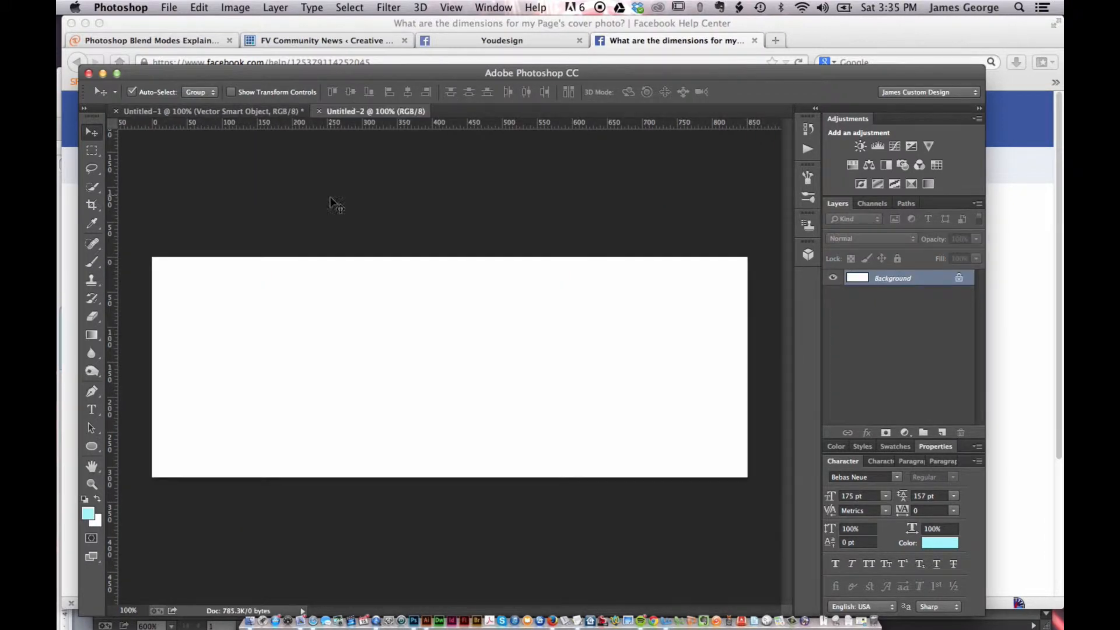
Place youdesignlogo.ai from the youdesign assets folder into the cover document as a smart object and enlarge it to about 145%
click(170, 8)
mouse_move(225, 275)
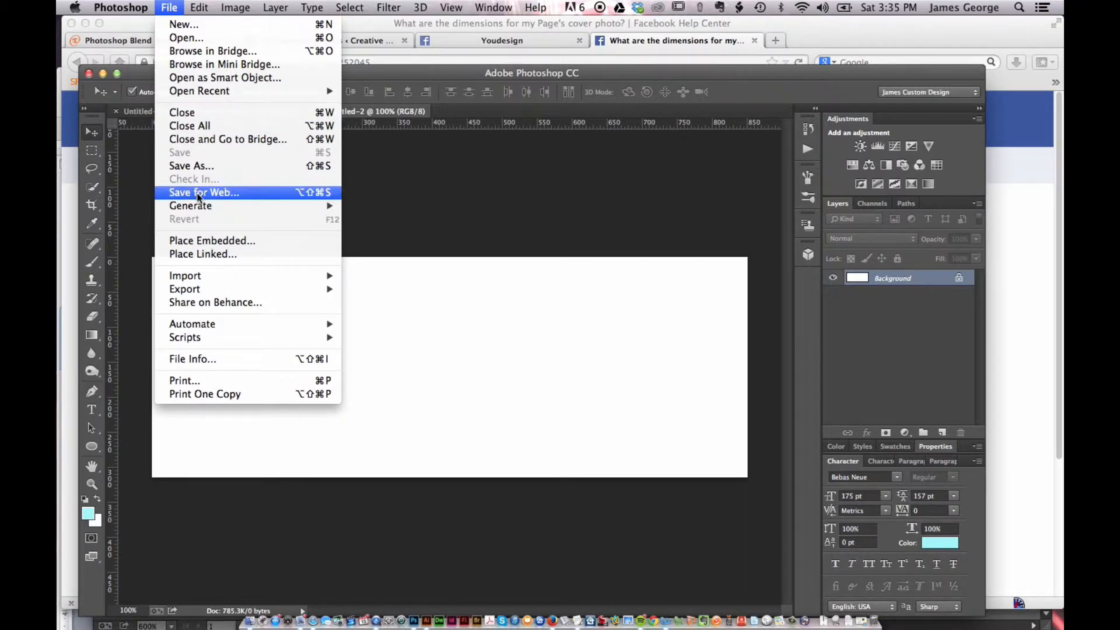
click(212, 254)
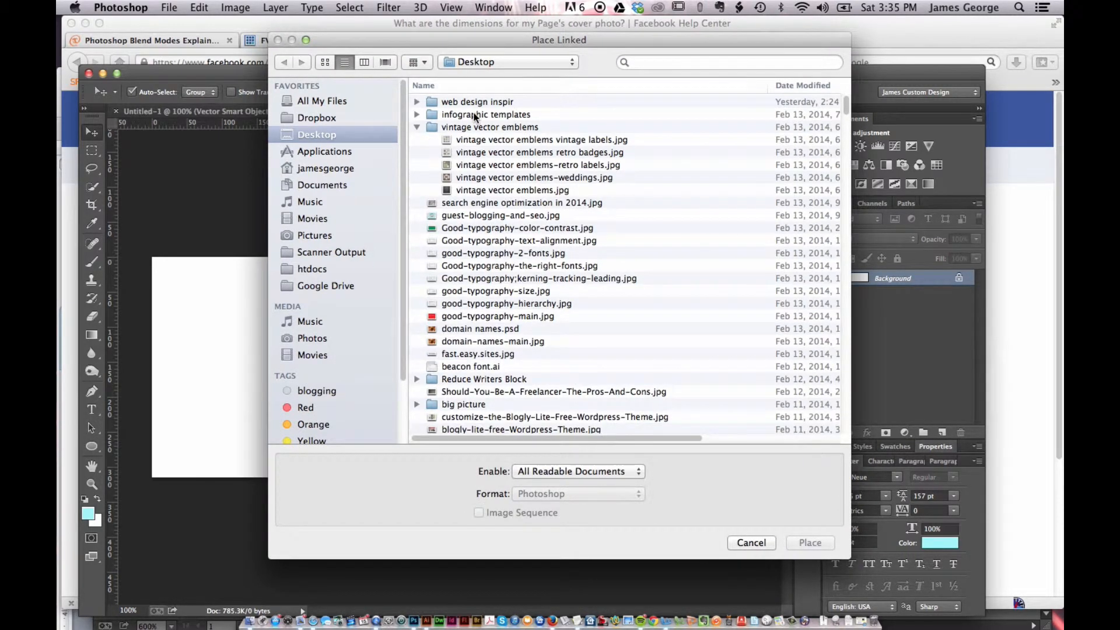
click(363, 117)
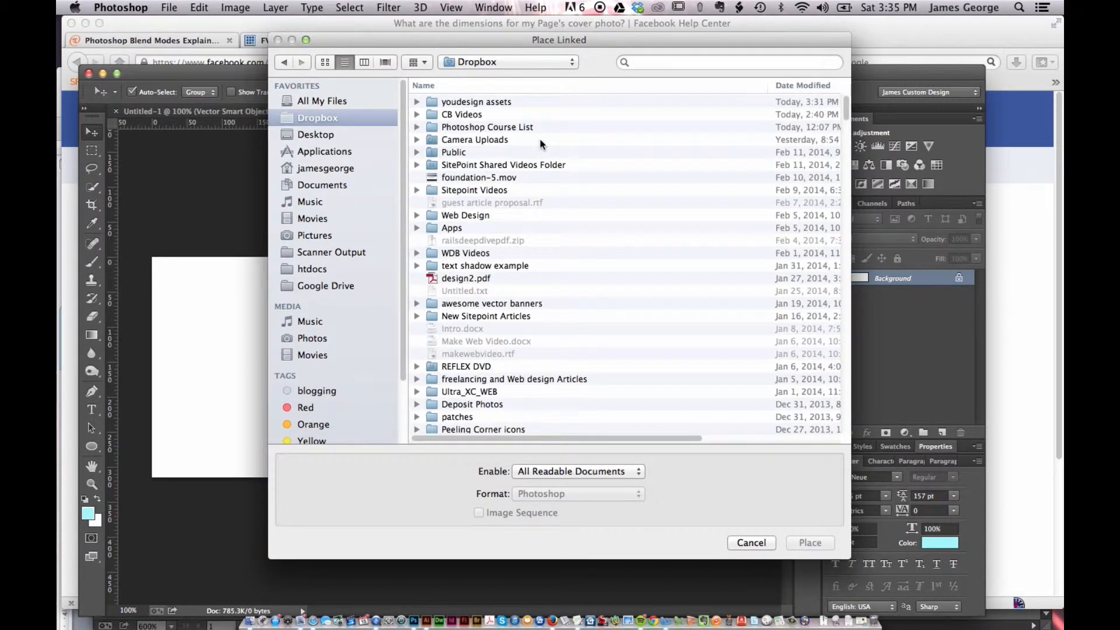
double_click(474, 103)
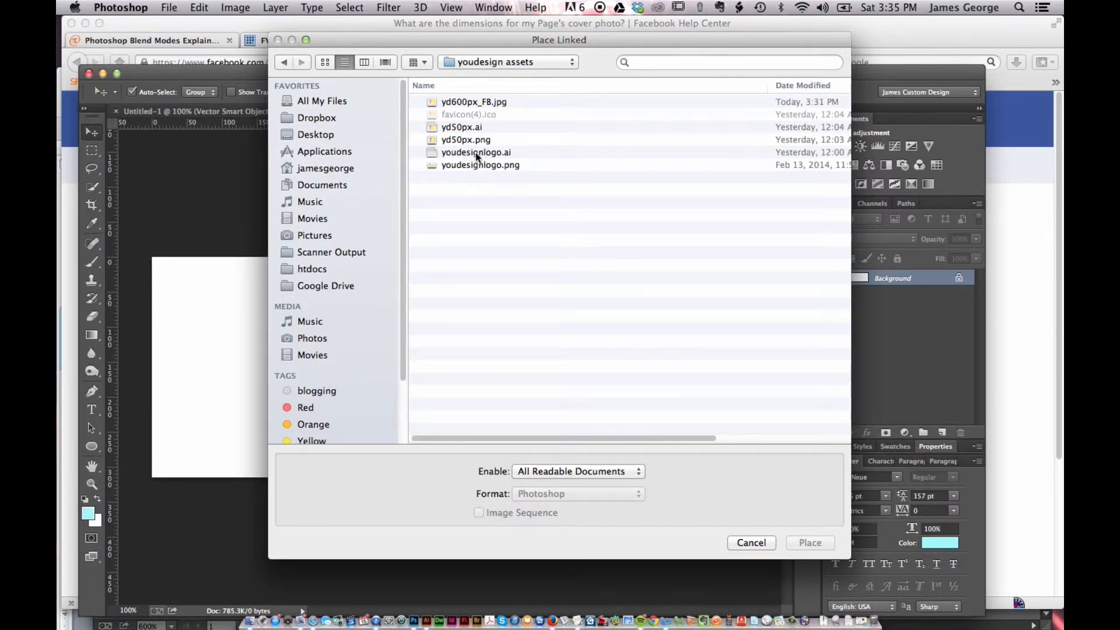
click(474, 152)
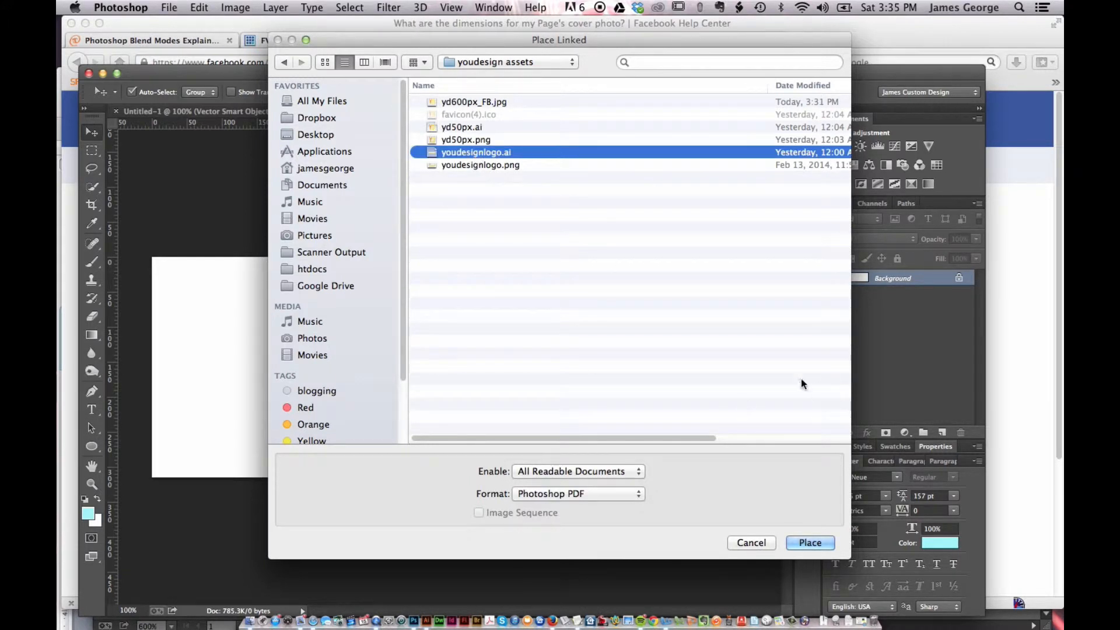
click(826, 545)
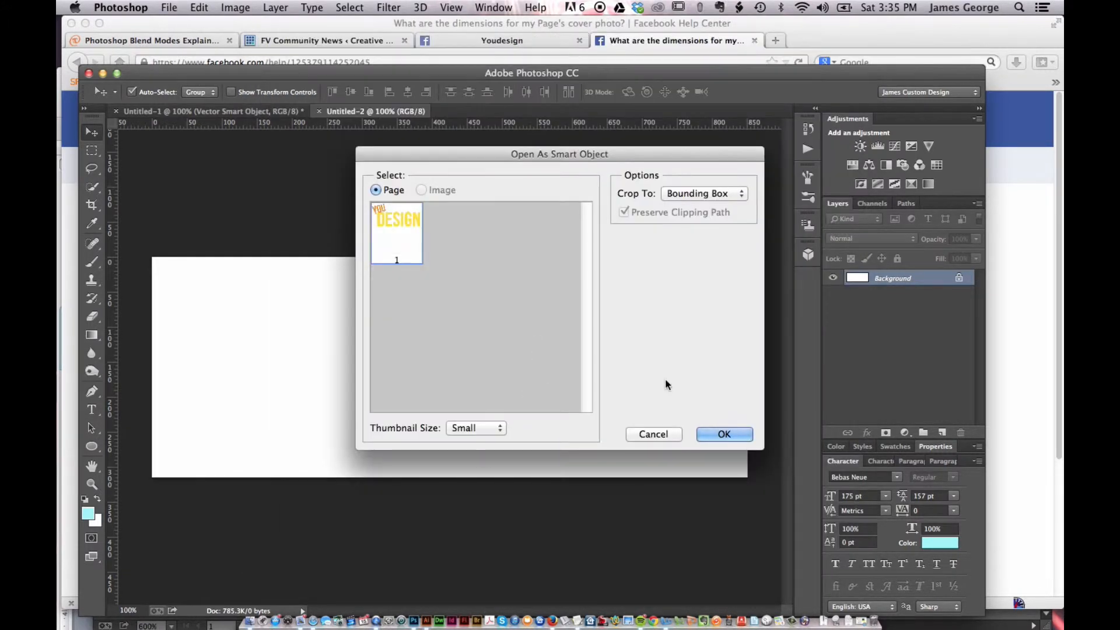
click(727, 433)
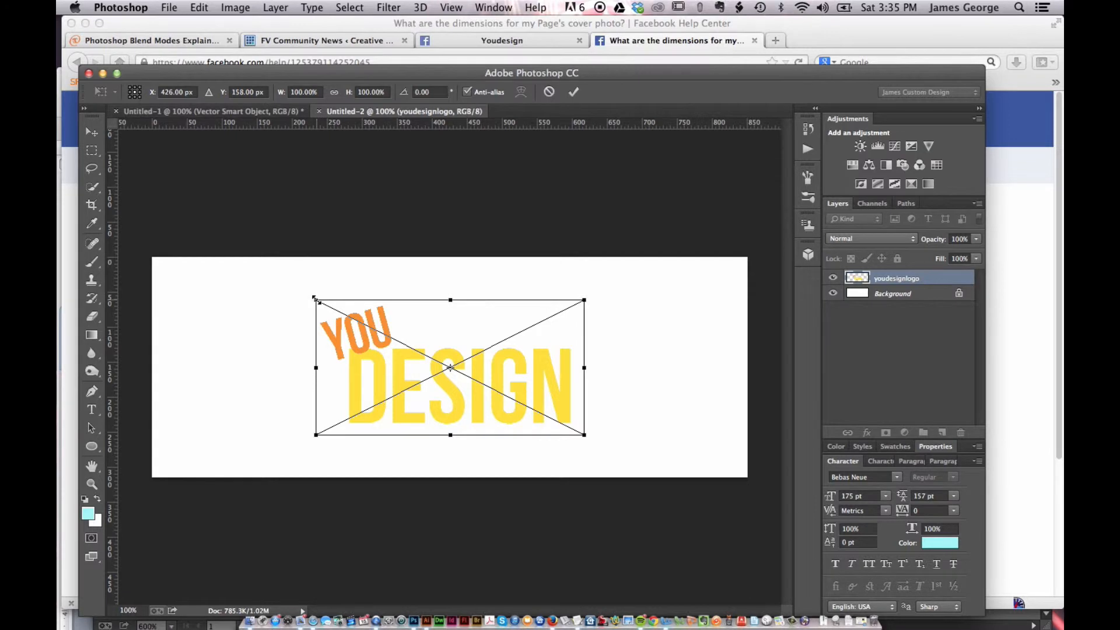
drag(317, 300, 250, 264)
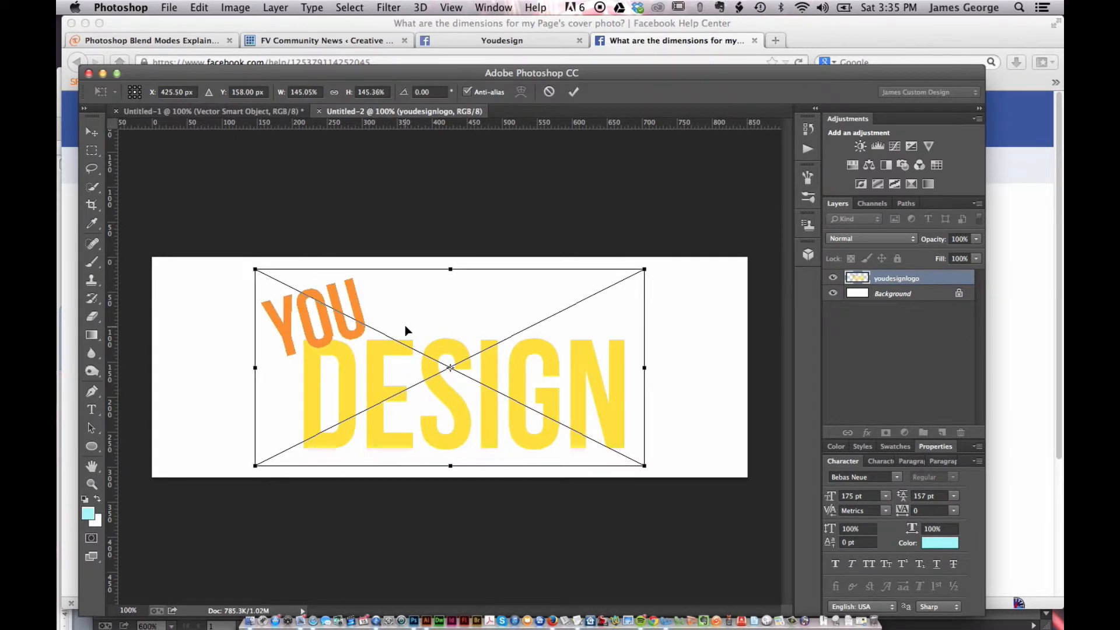
key(Return)
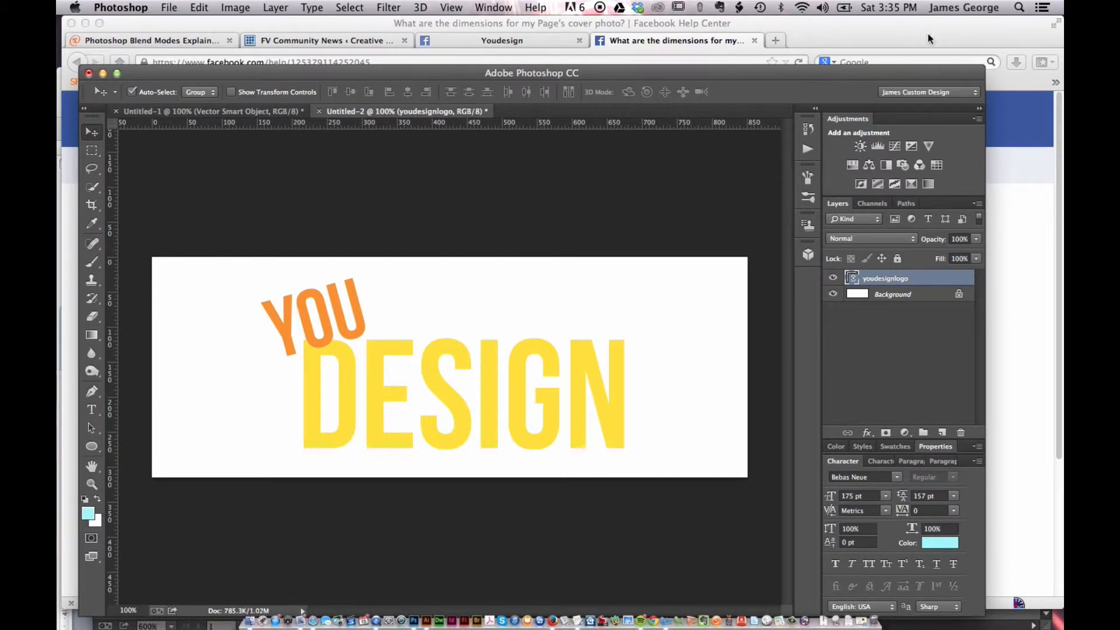
Search the Mac for deposit with Spotlight and show all results in Finder, limited to the Downloads folder
click(1020, 7)
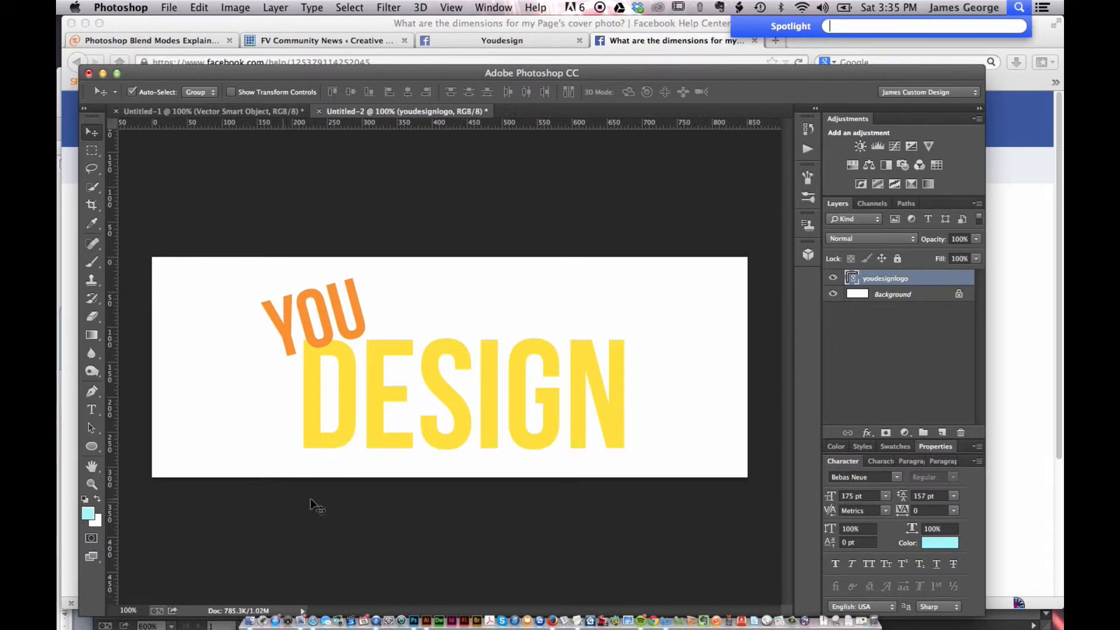
text(deposit)
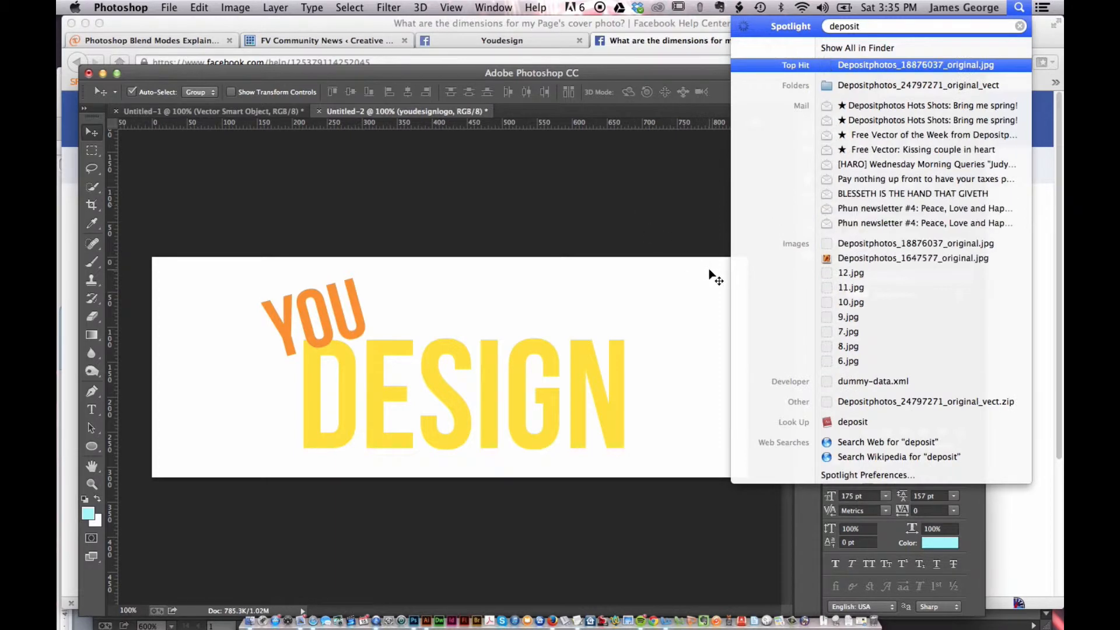
click(857, 47)
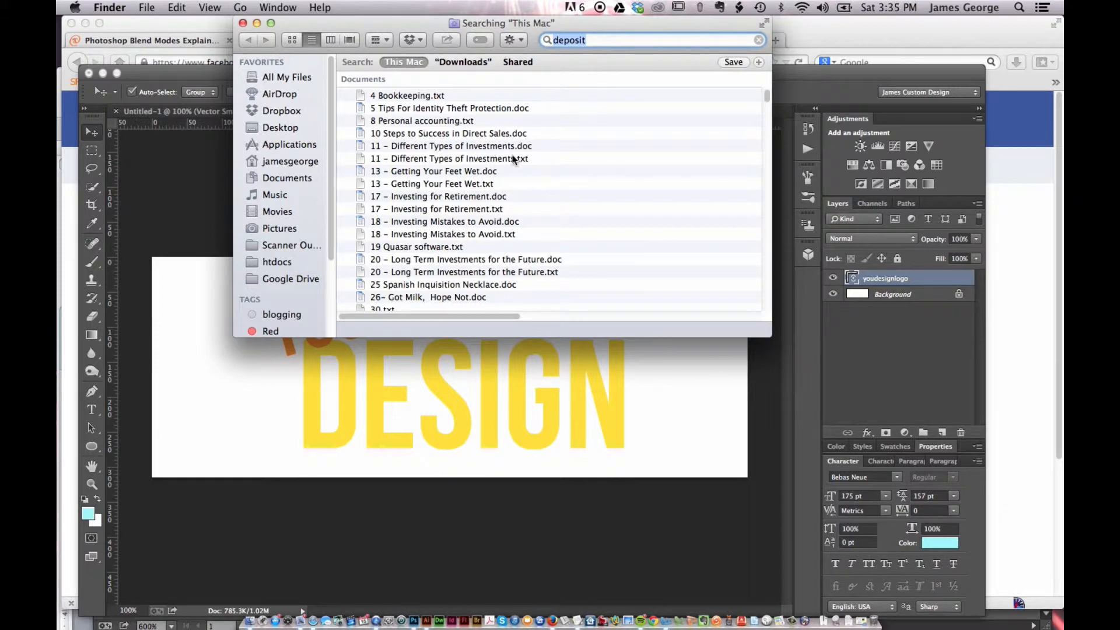
click(454, 62)
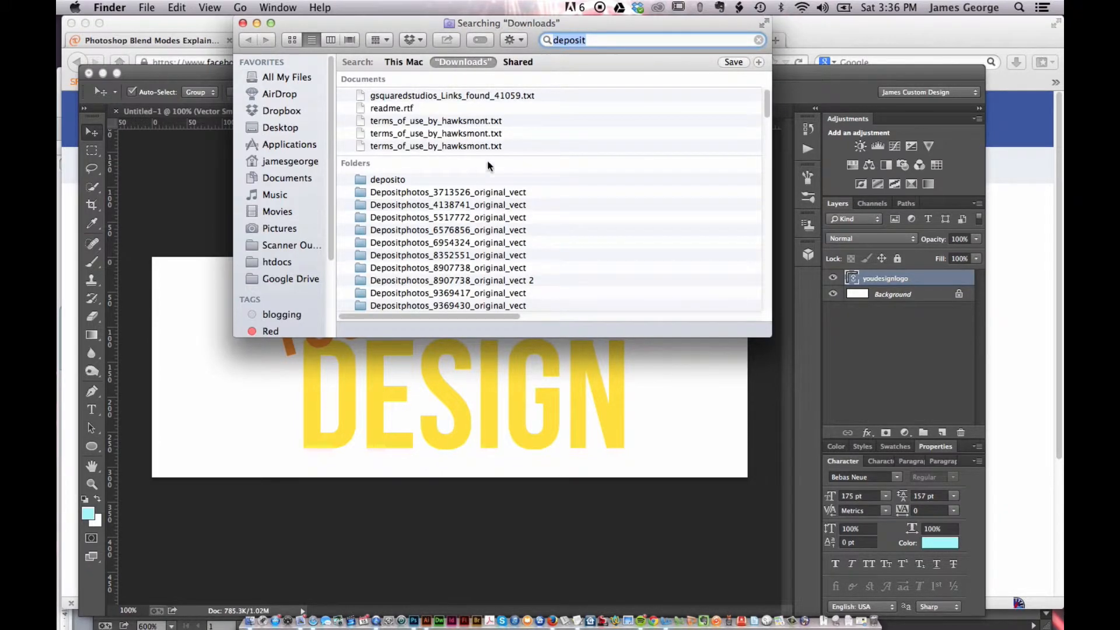
Preview the first Depositphotos image in the Downloads results with Quick Look
scroll(493, 155, down, 1)
scroll(493, 156, down, 15)
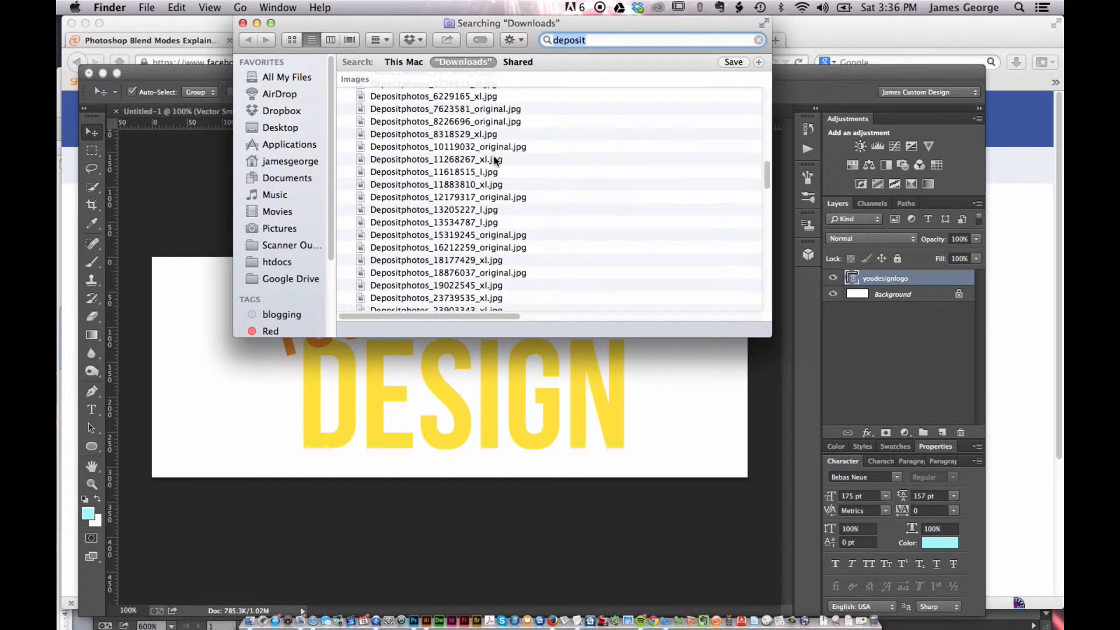
scroll(494, 156, up, 12)
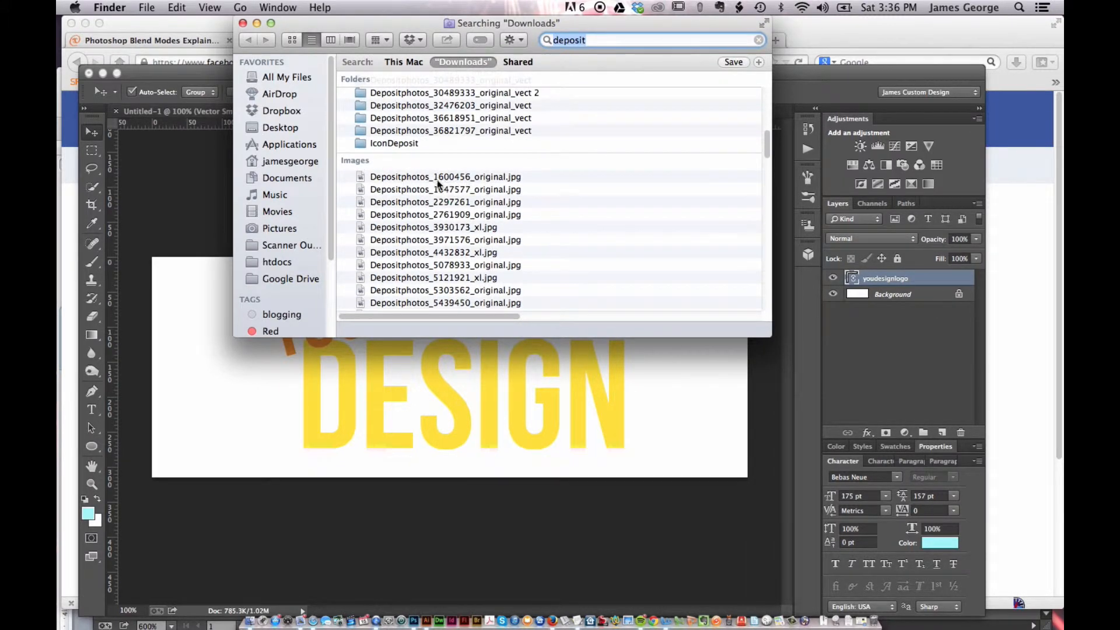
right_click(436, 177)
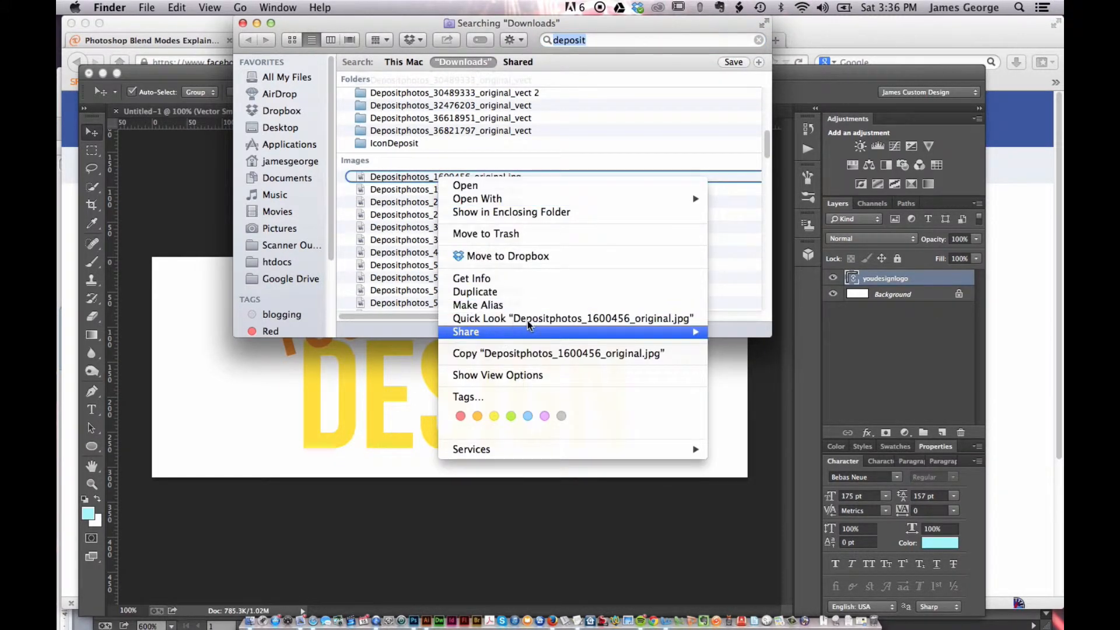
click(553, 319)
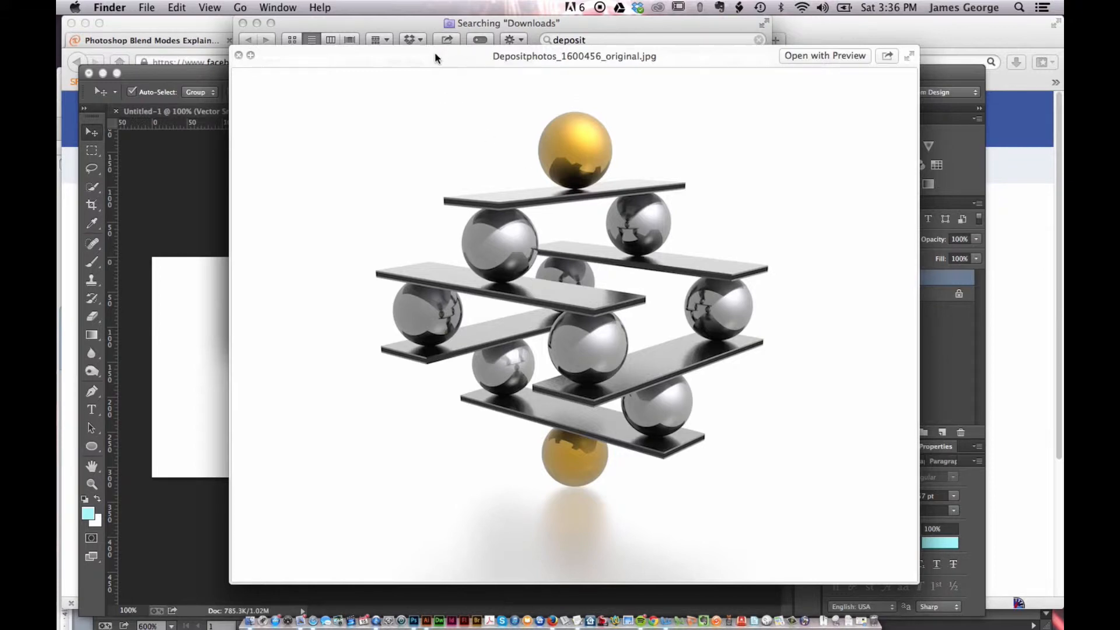
drag(434, 54, 625, 66)
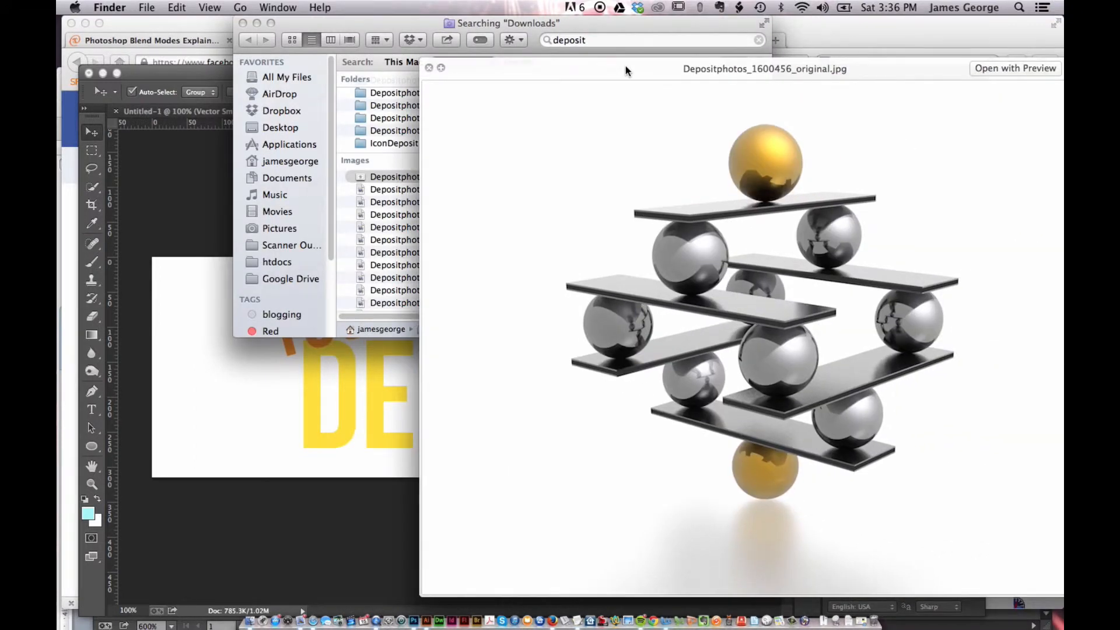
click(428, 68)
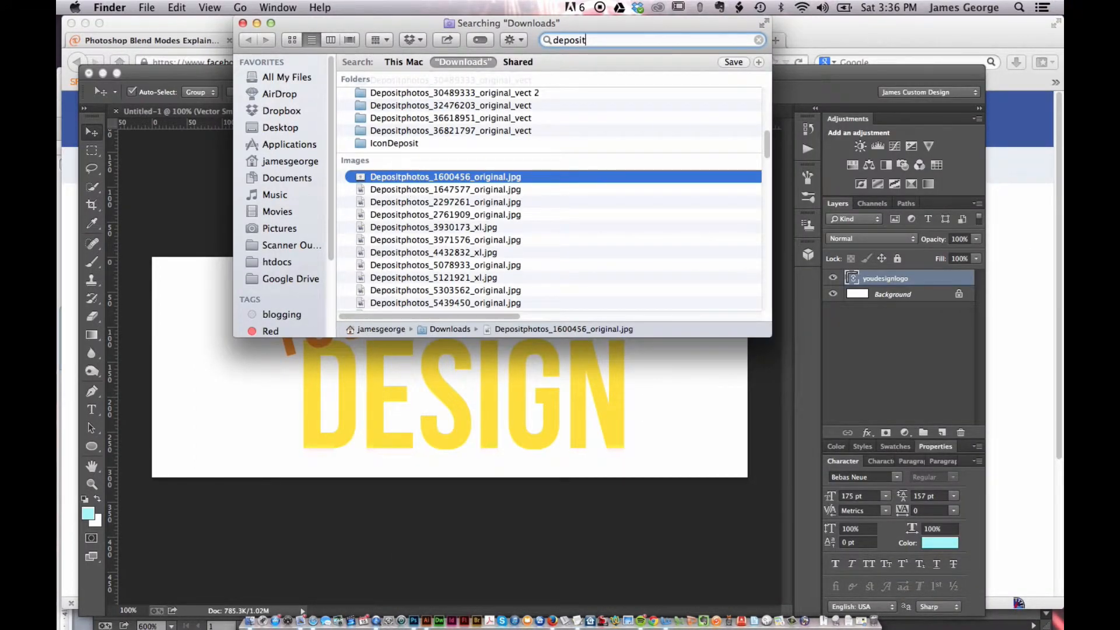
Leaf through the downloaded Depositphotos images one by one in Quick Look, then close the preview
click(412, 189)
right_click(412, 190)
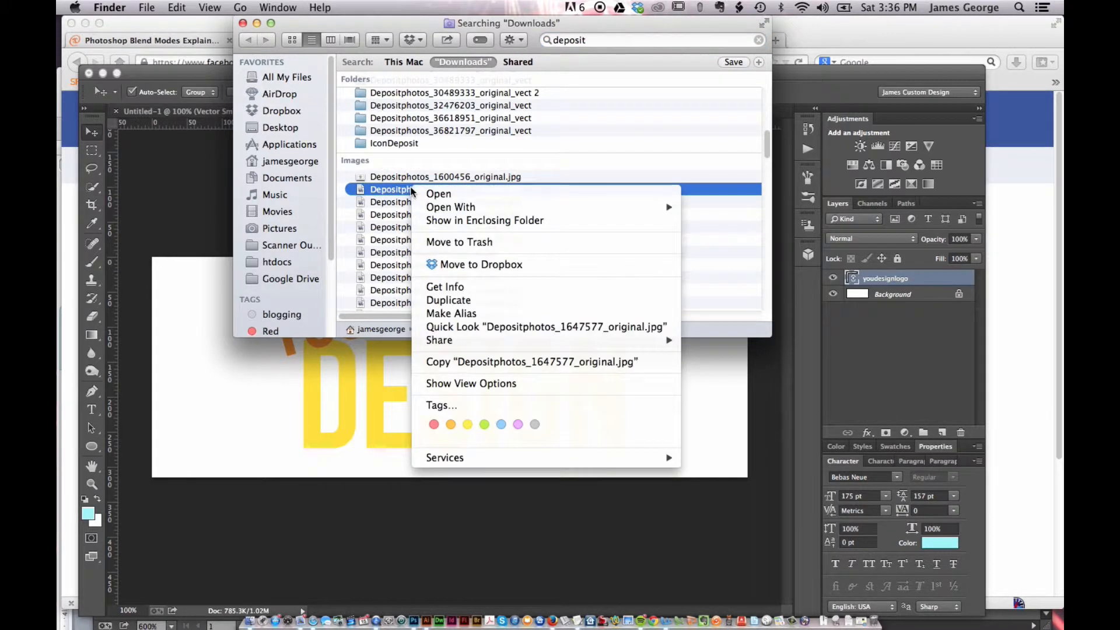
click(480, 327)
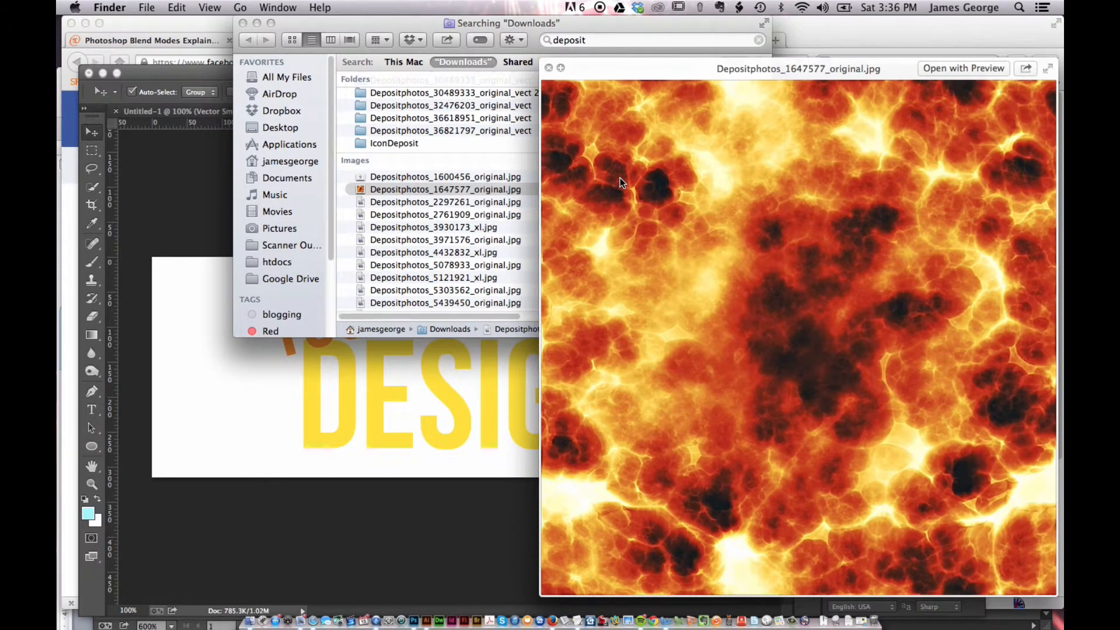
key(Down)
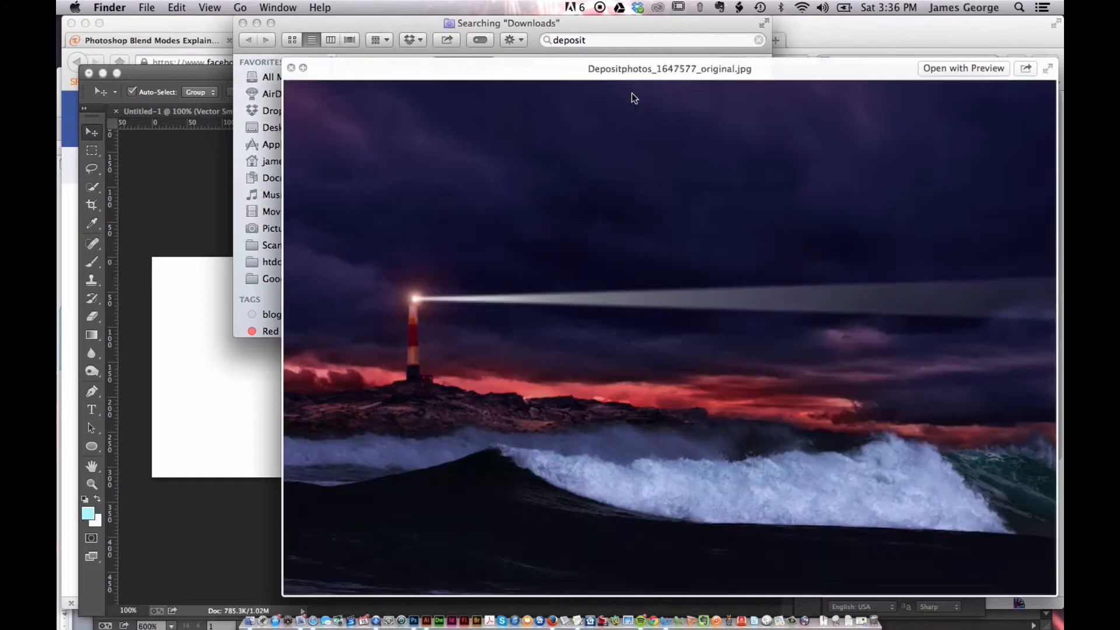
key(Down)
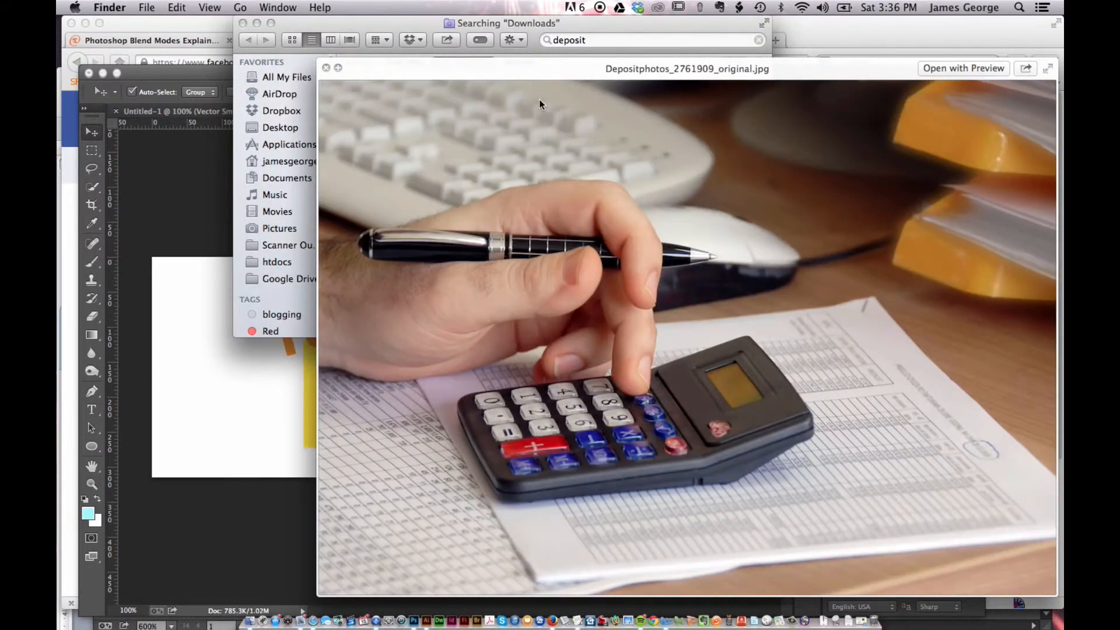
key(Down)
key(Down)
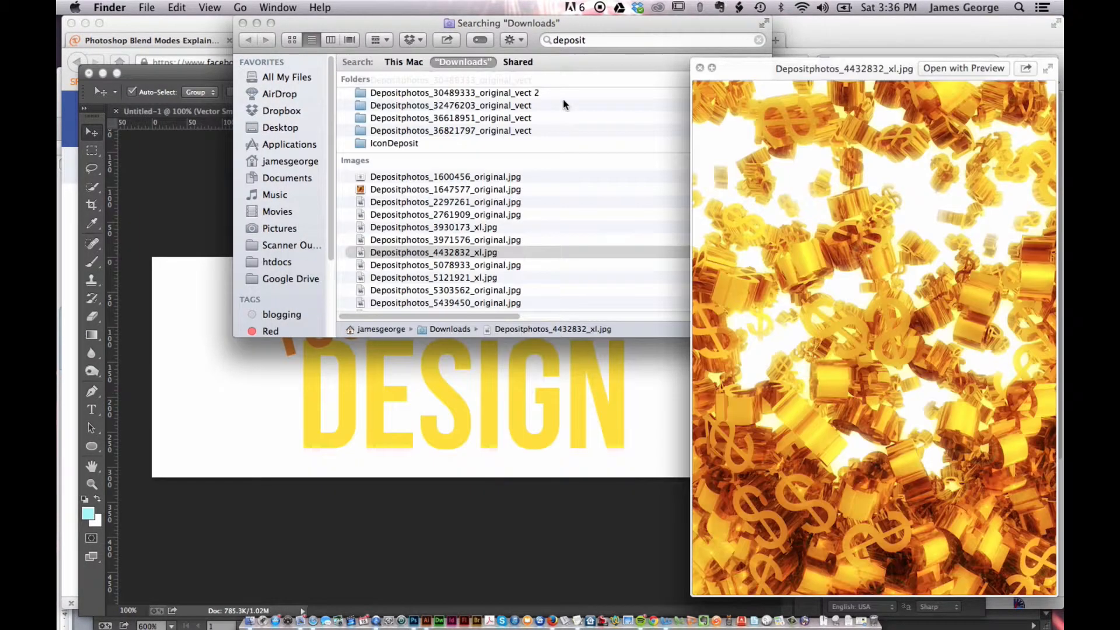
key(Down)
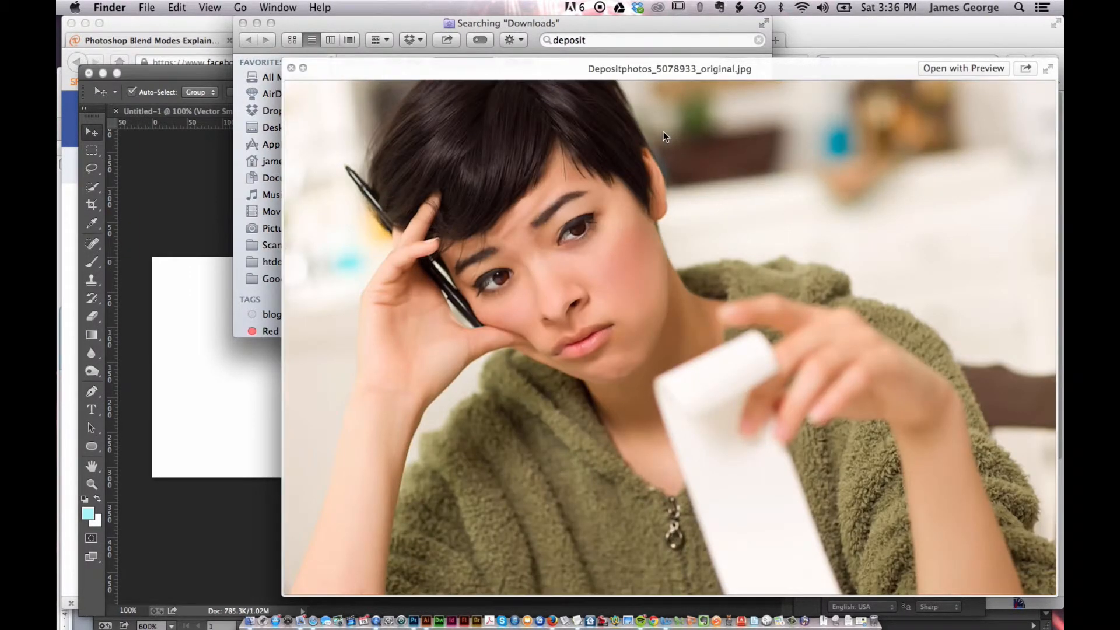
key(Down)
key(Down)
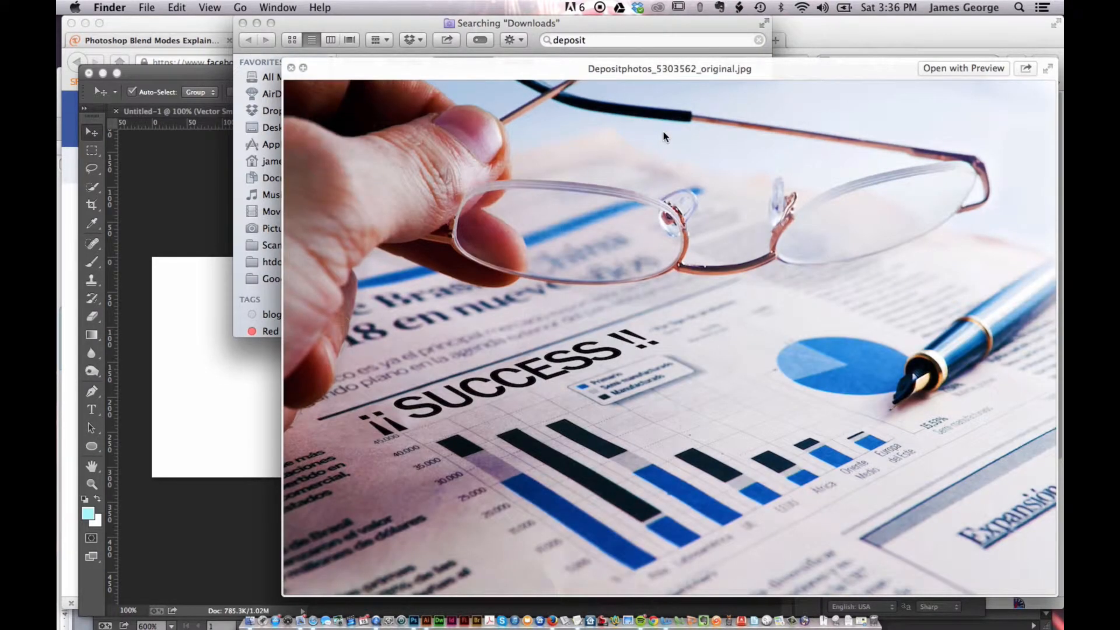
key(Down)
key(Down)
key(Down)
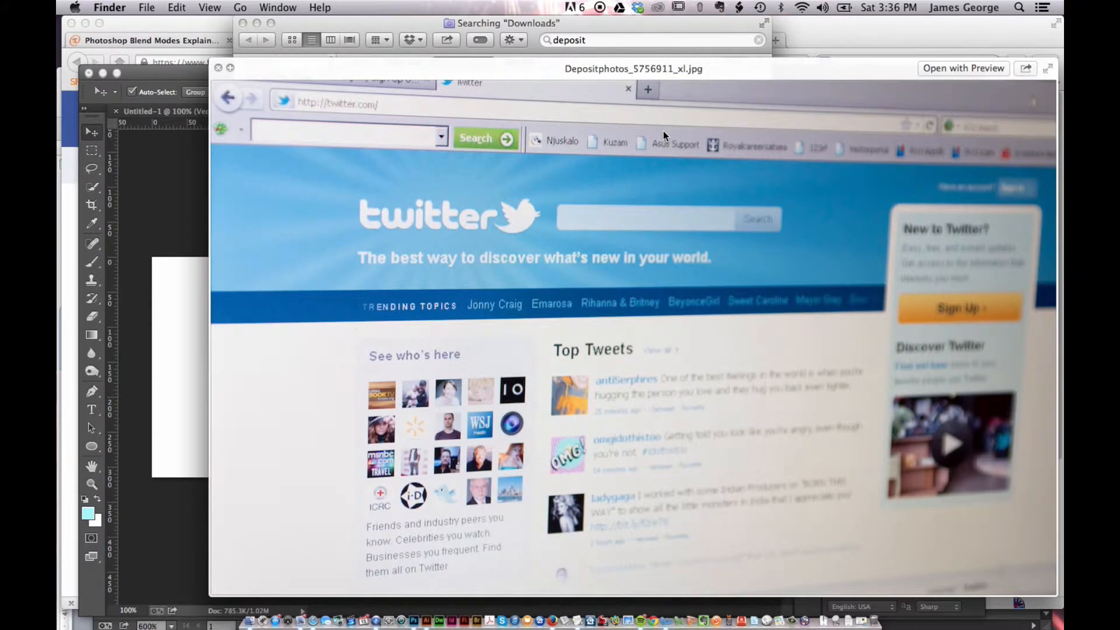
key(Down)
key(Down)
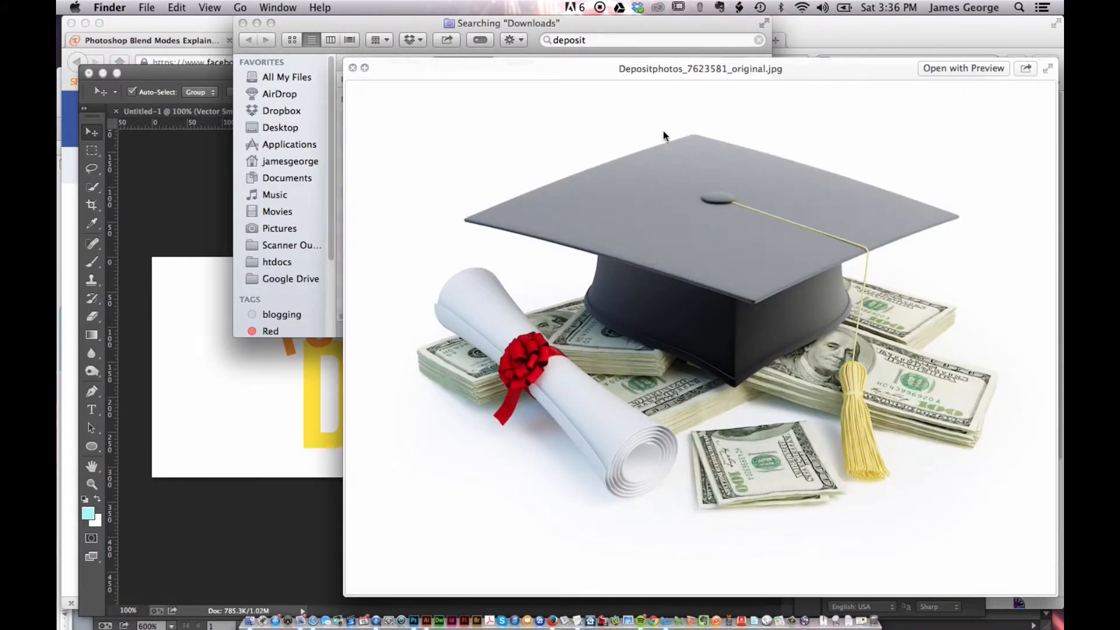
key(Down)
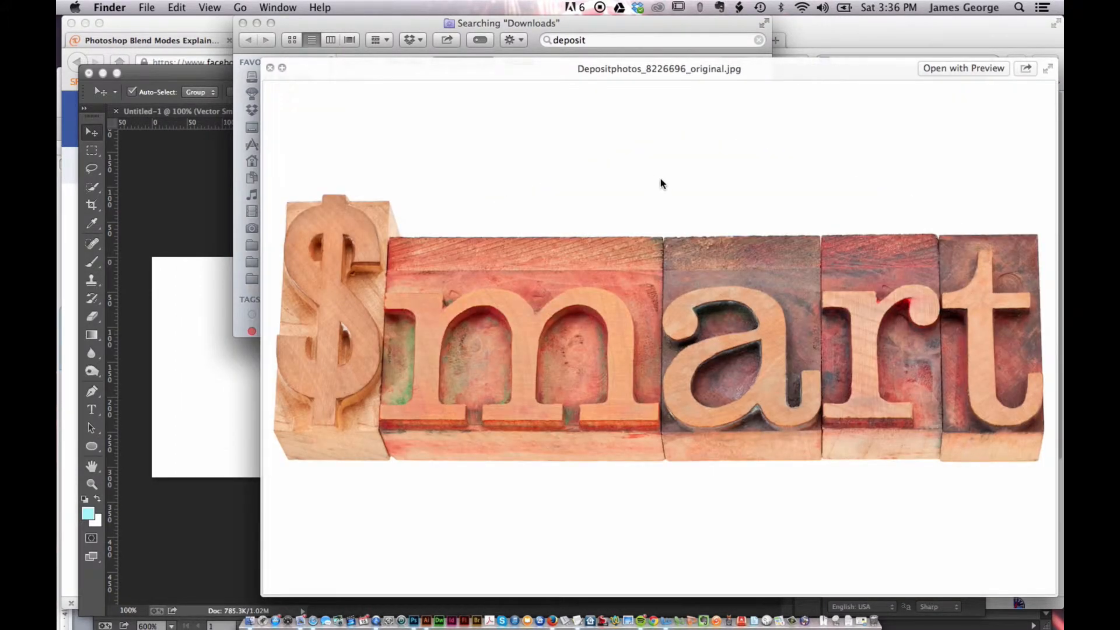
key(Down)
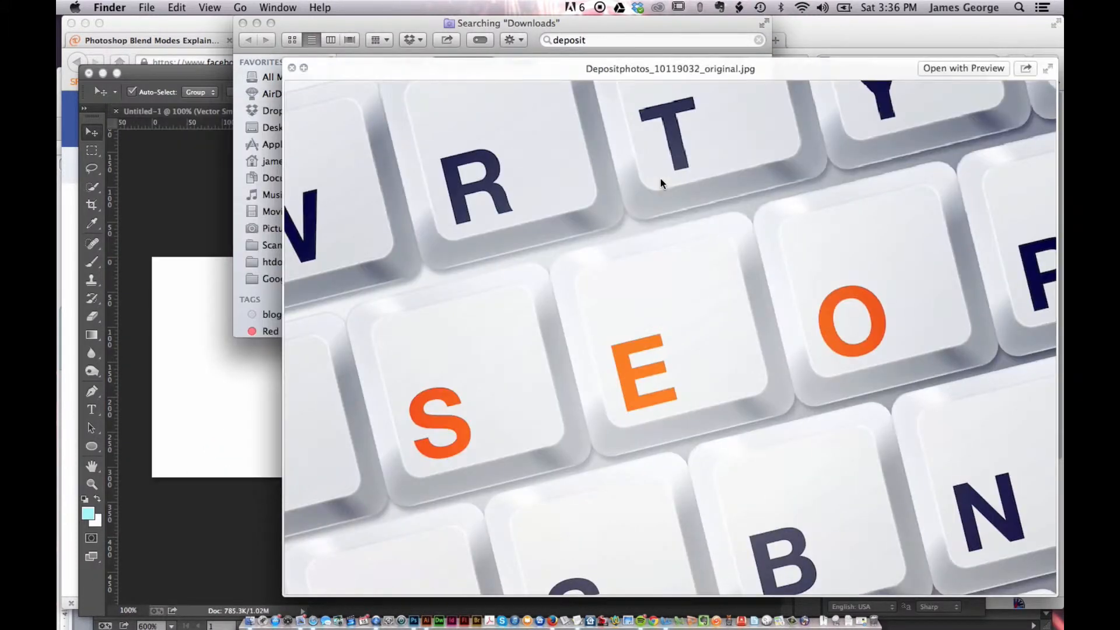
key(Down)
key(Down)
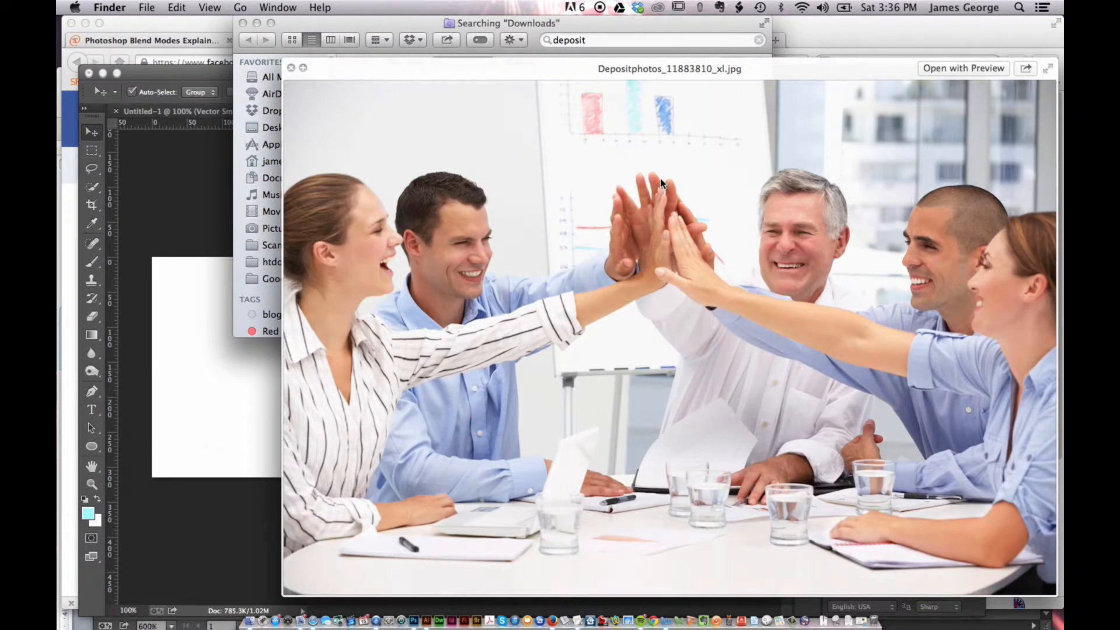
key(Down)
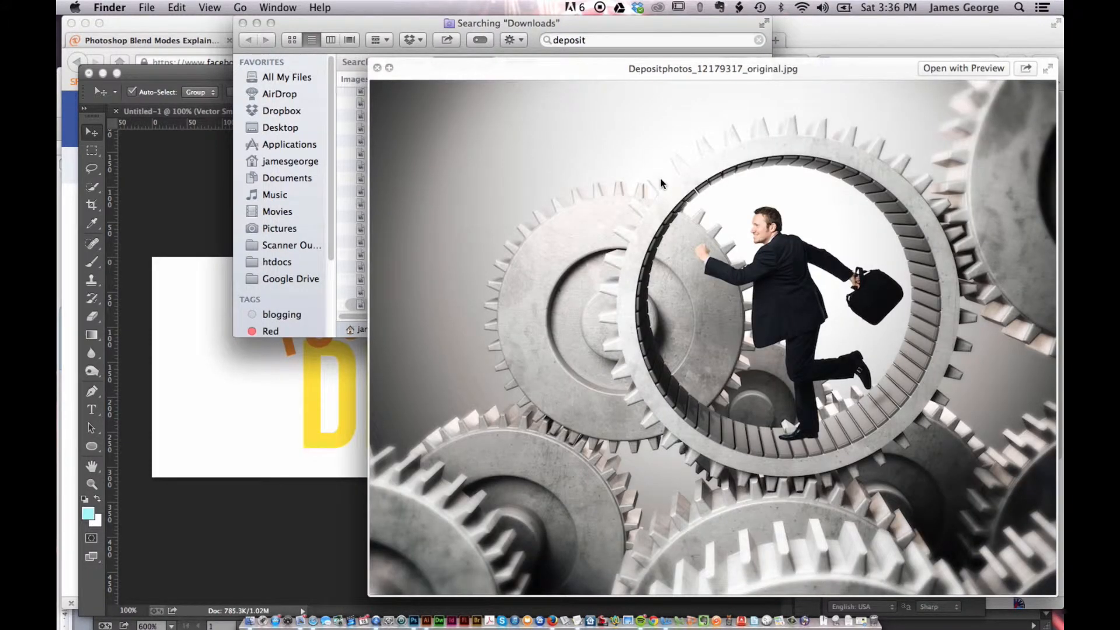
key(Down)
key(Down)
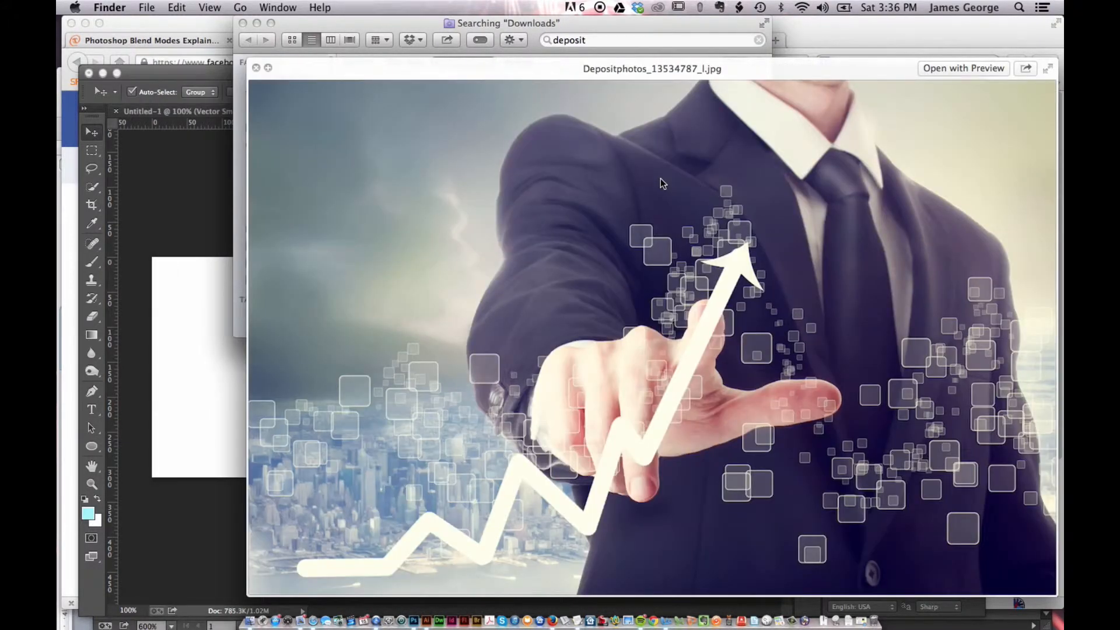
key(Down)
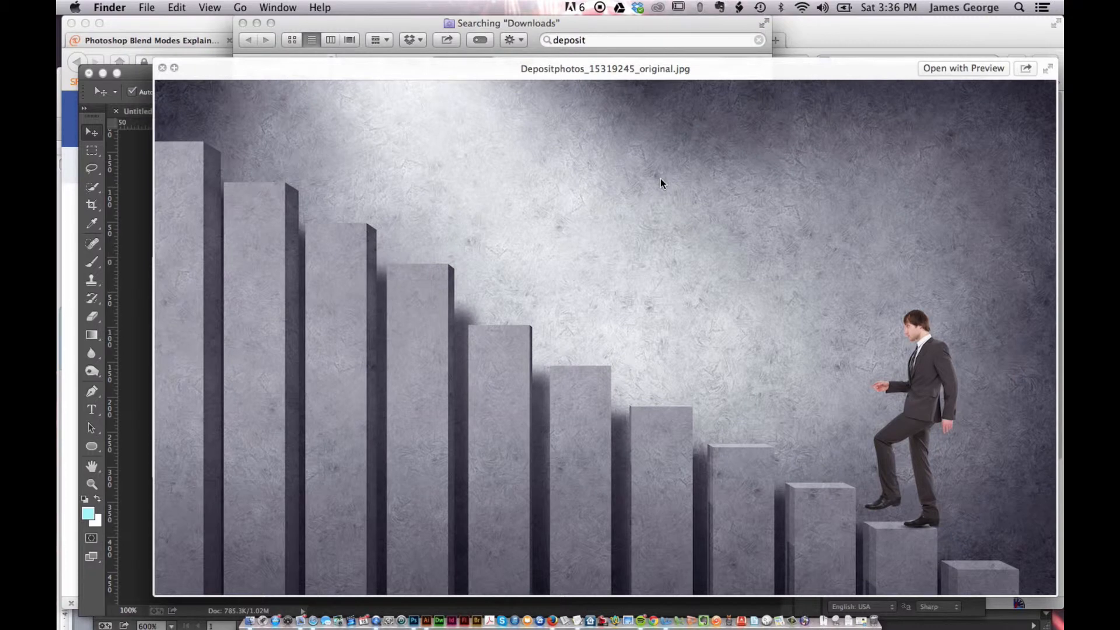
key(Down)
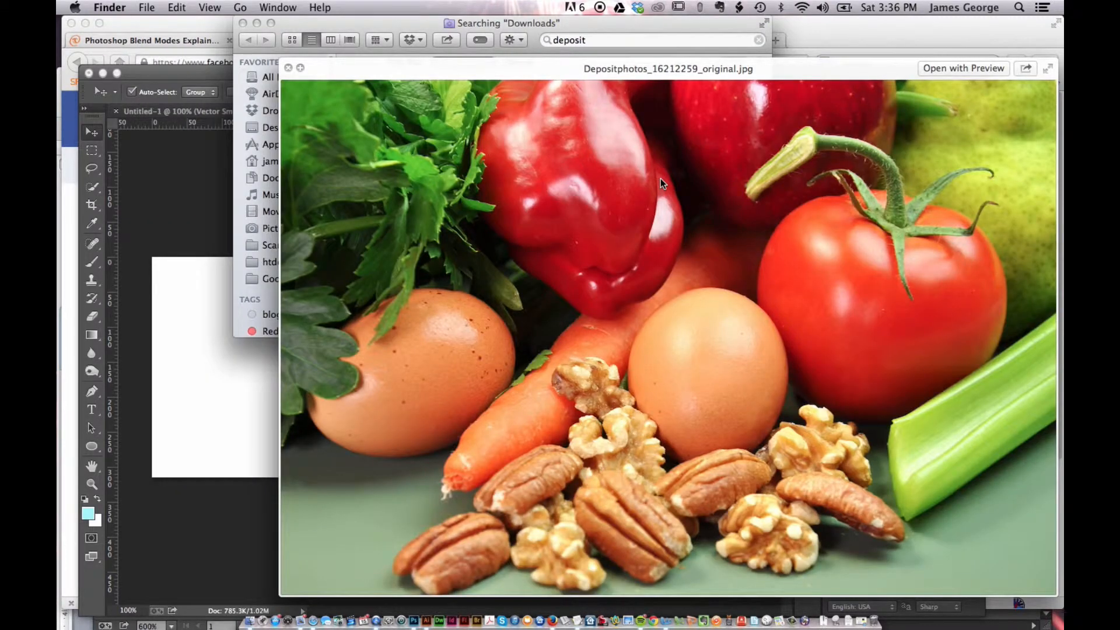
key(Down)
key(Down)
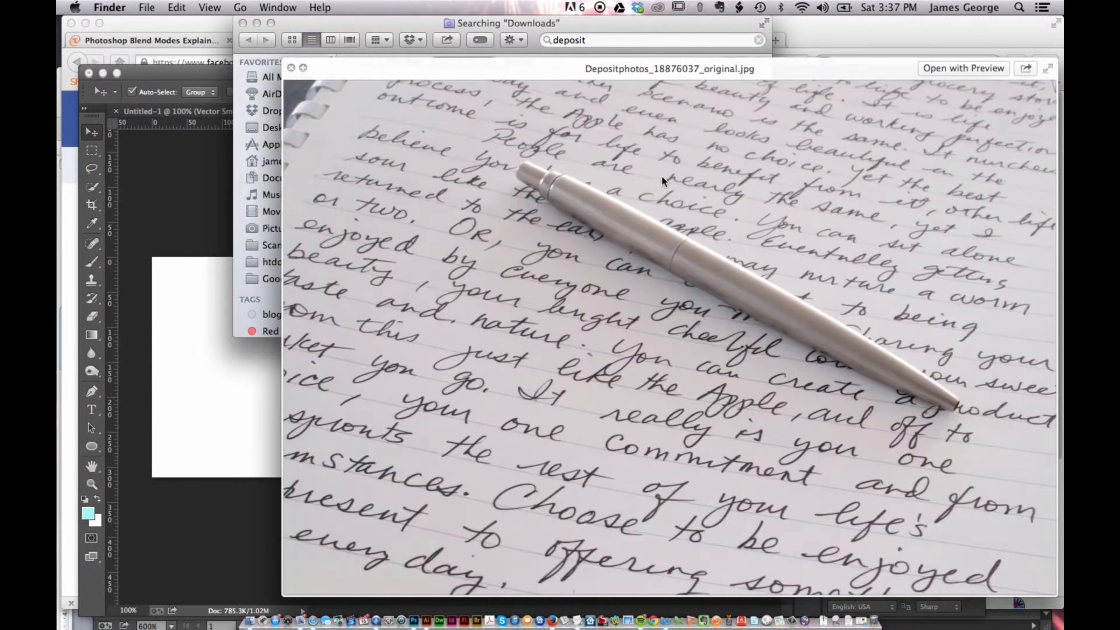
key(Up)
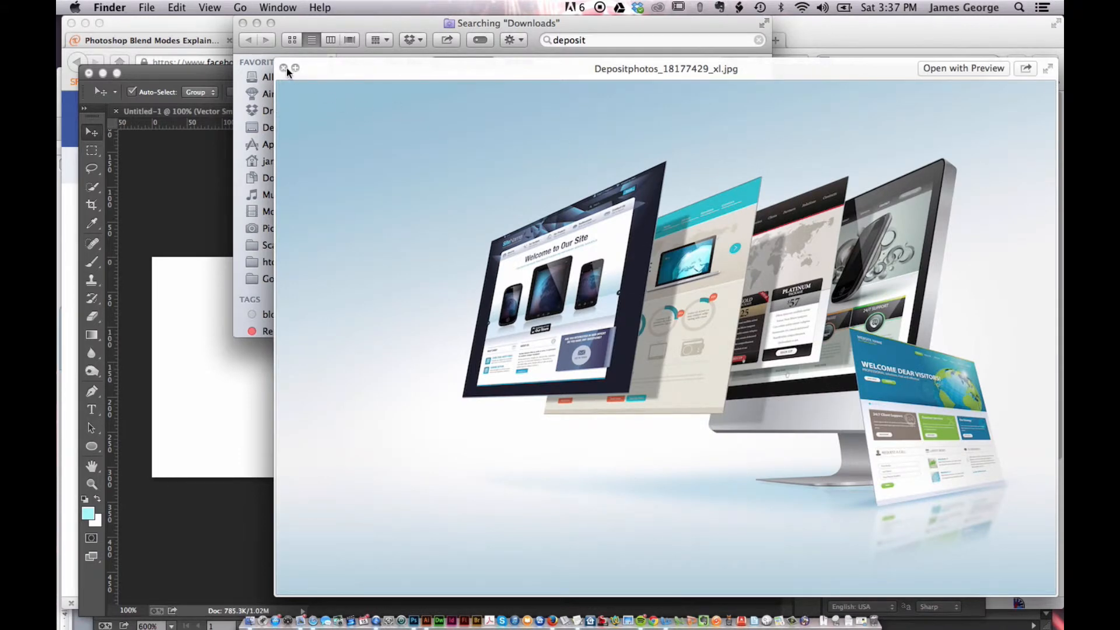
click(284, 68)
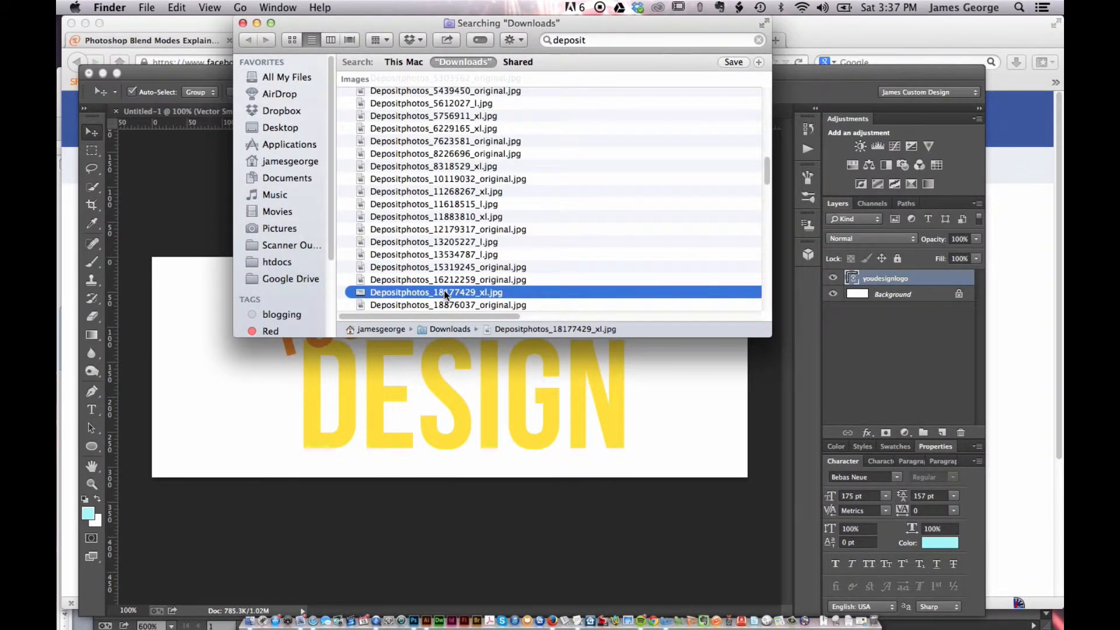
Open Depositphotos_18177429_xl.jpg in Photoshop and drag the photo into the 851 × 315 cover document
drag(440, 297, 418, 607)
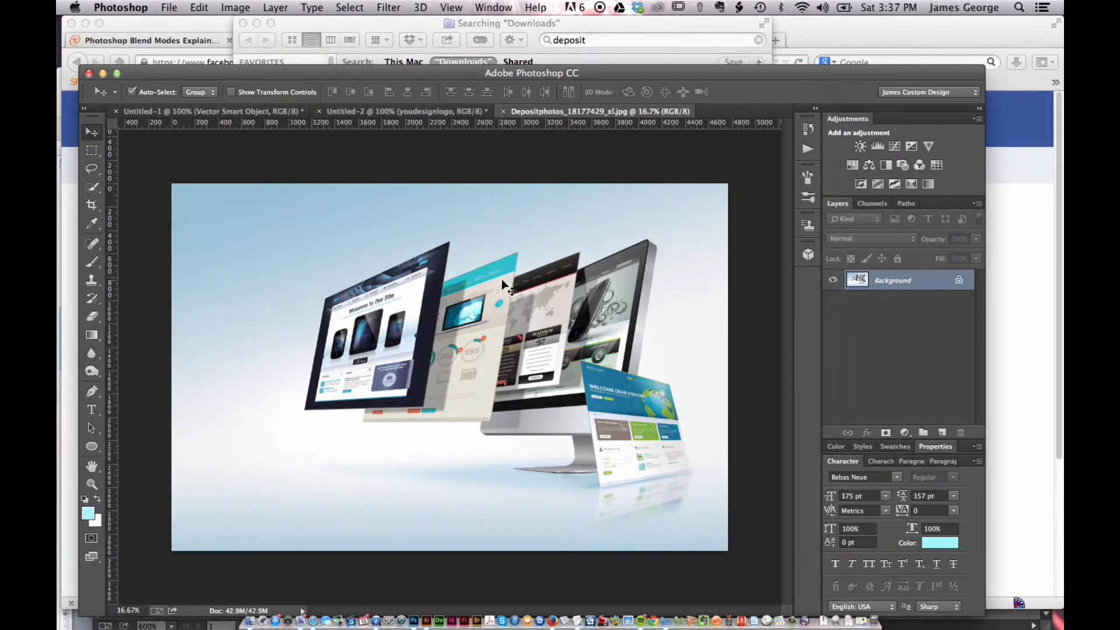
drag(502, 284, 385, 115)
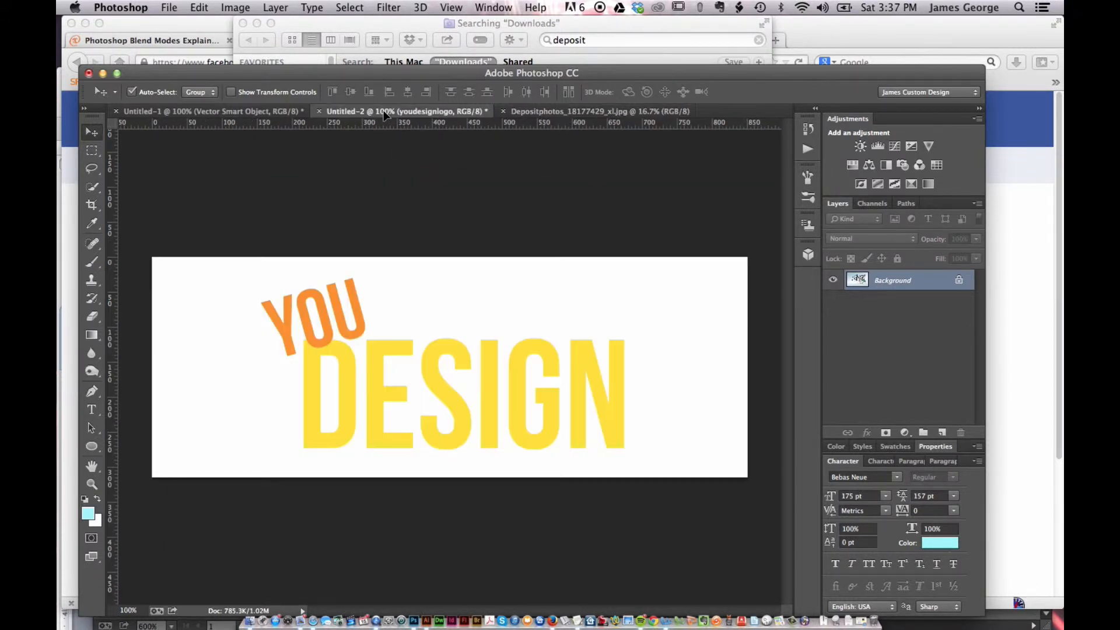
drag(451, 319, 452, 319)
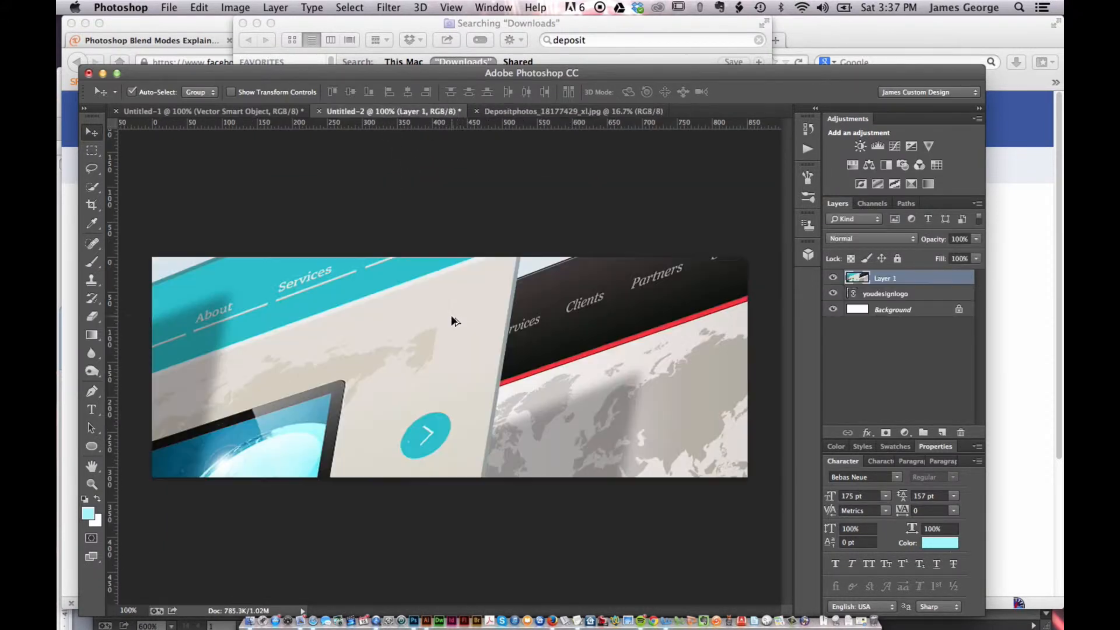
Scale the photo layer down to about 18.6% with Free Transform so it fits the cover
key(super+t)
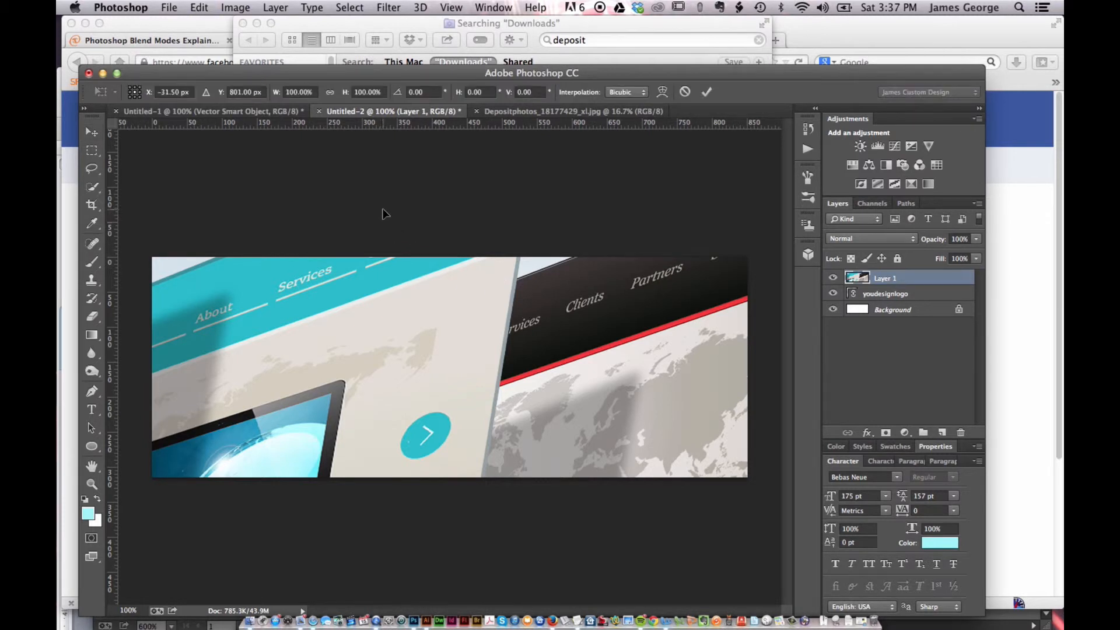
key(super+0)
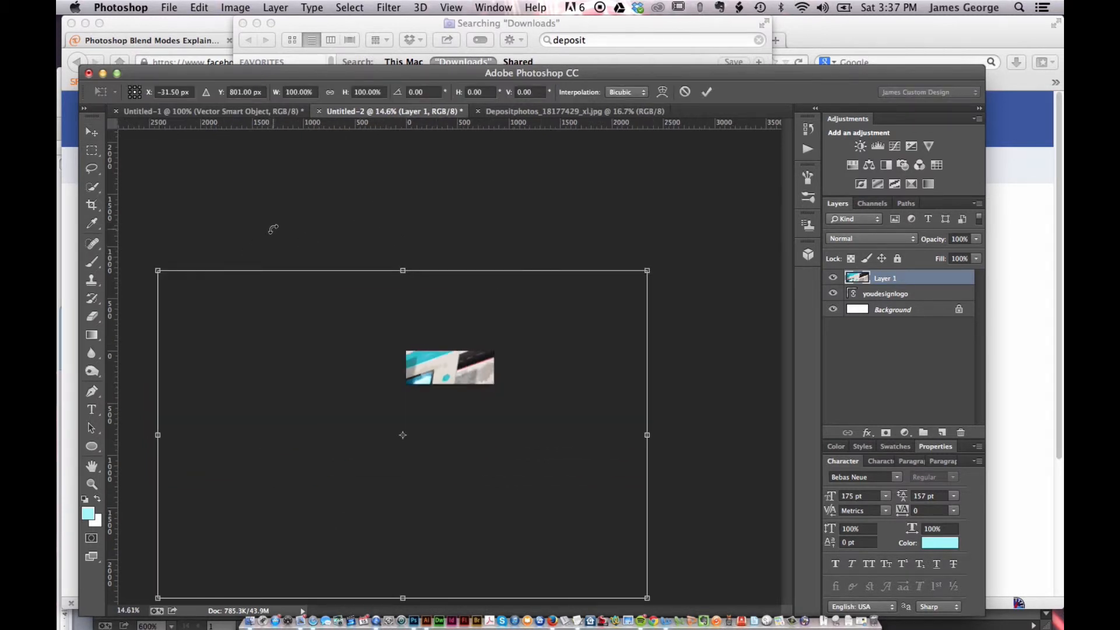
drag(159, 269, 379, 349)
drag(389, 412, 403, 343)
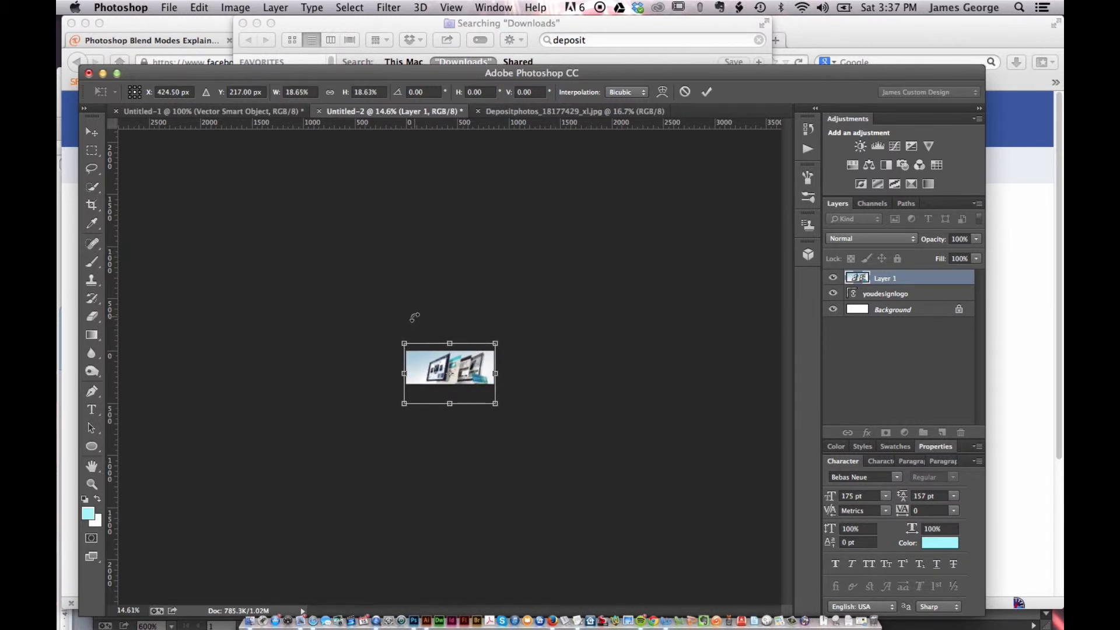
key(Return)
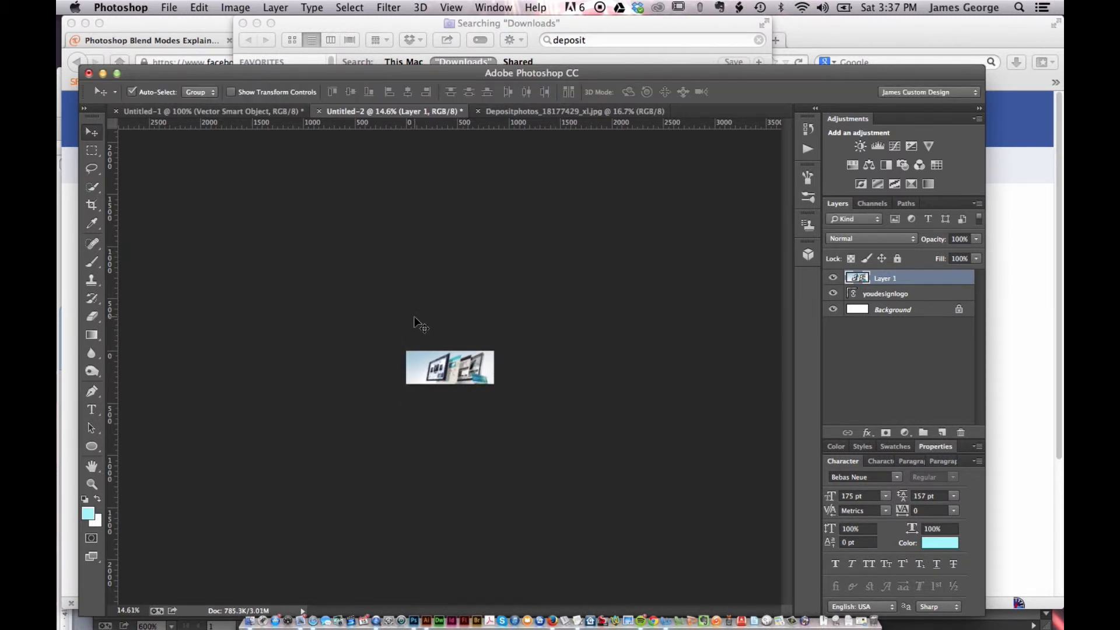
Move the youdesignlogo layer above the photo layer
key(super+minus)
key(super+minus)
key(super+plus)
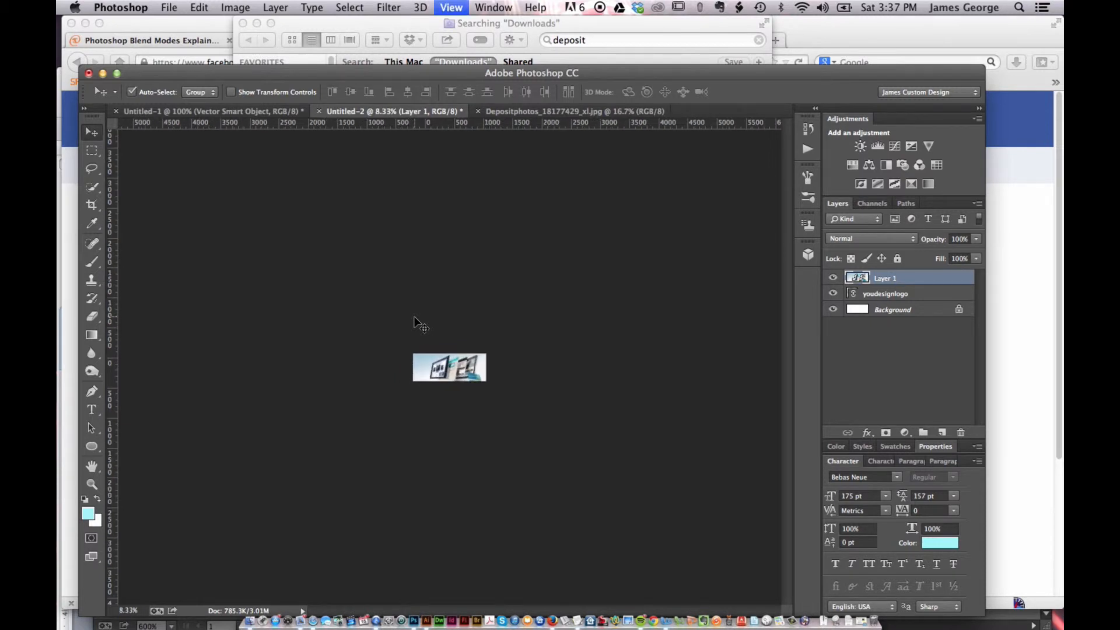
key(super+0)
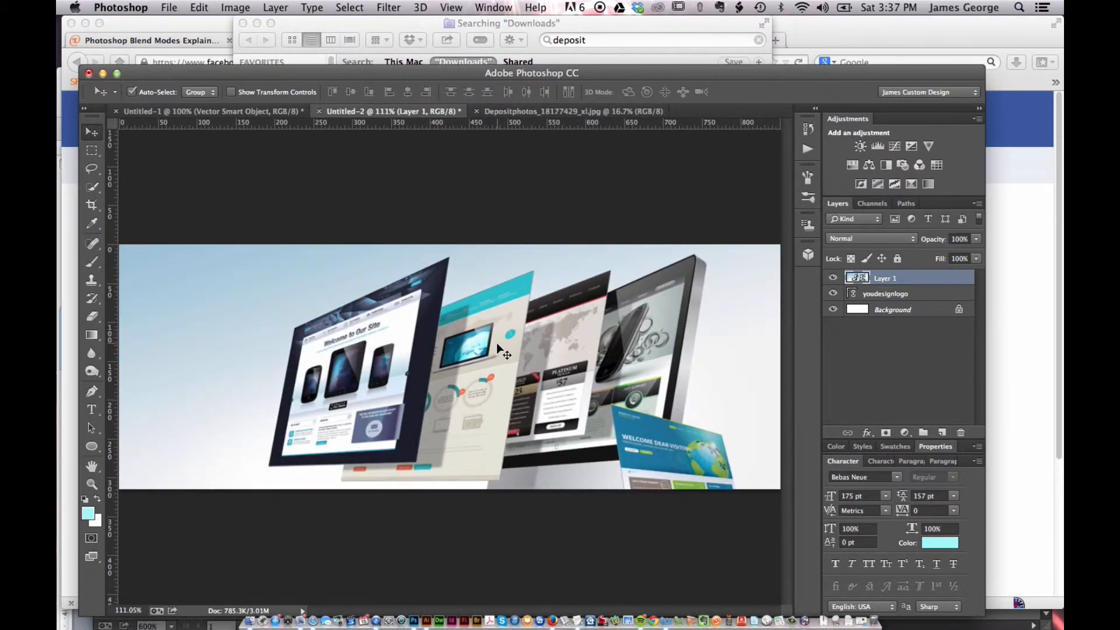
key(super+1)
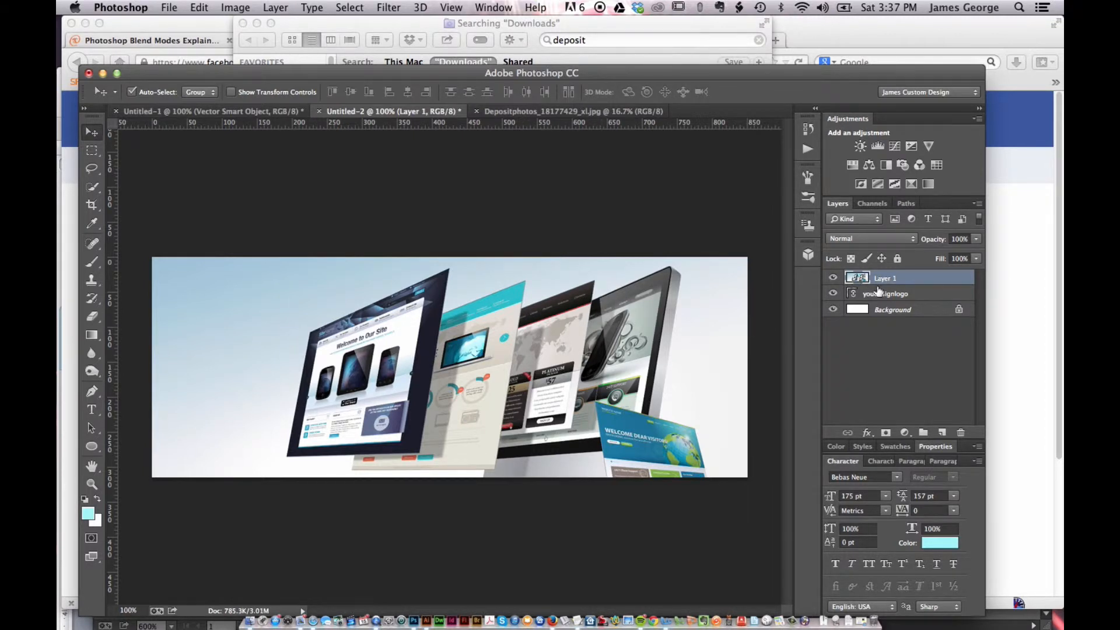
drag(884, 295, 879, 273)
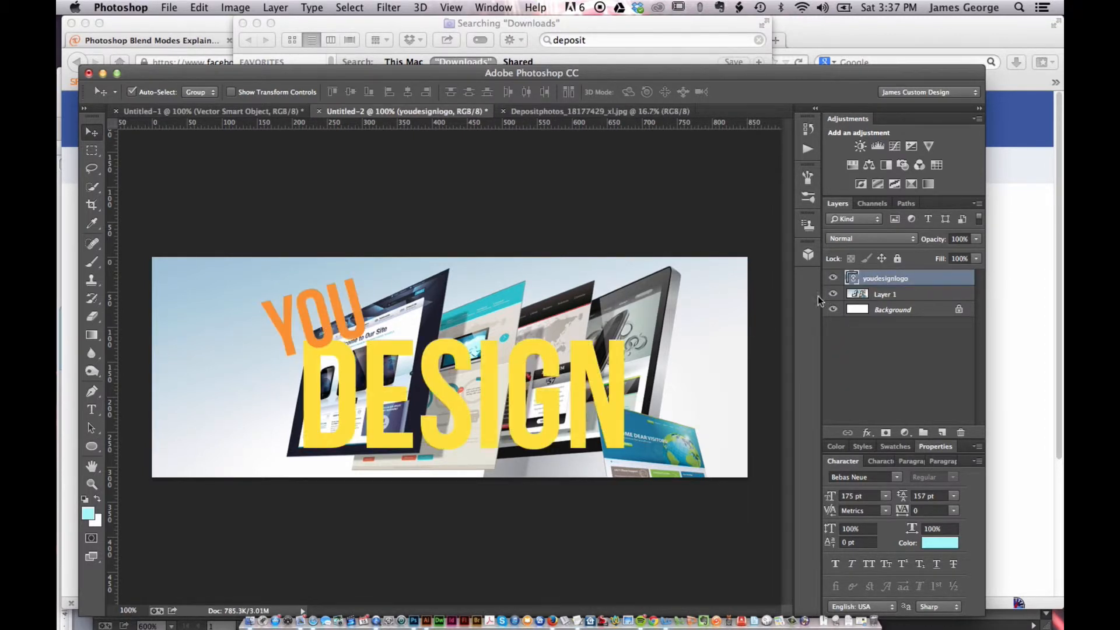
Scale the logo down to about 62% and move it to the cover's upper-left corner
click(895, 295)
click(900, 281)
key(ctrl+t)
drag(644, 467, 528, 406)
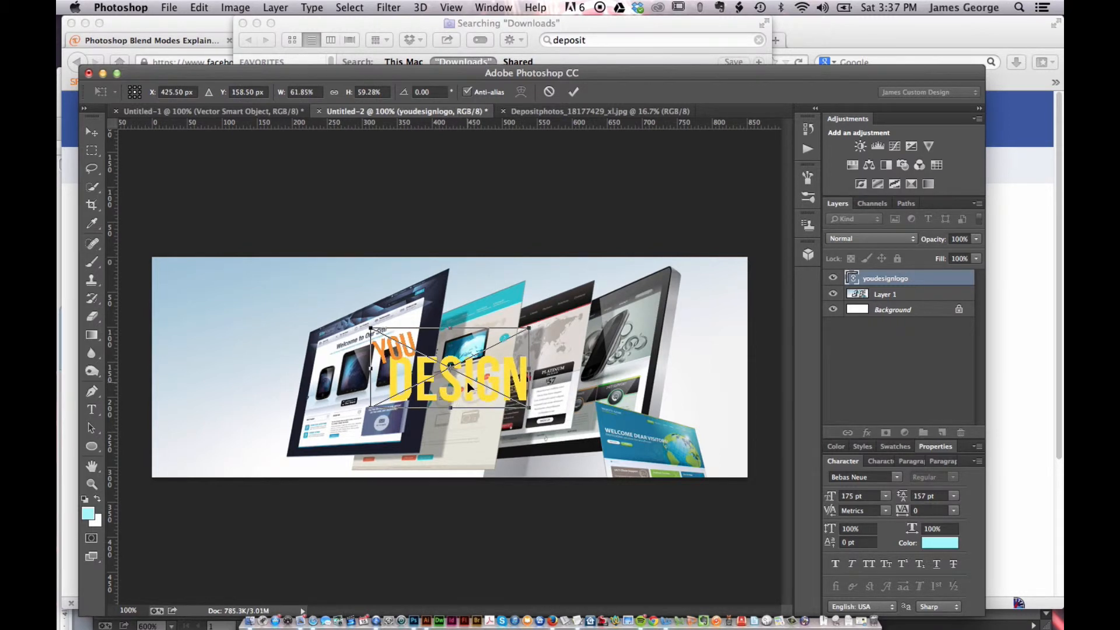
drag(470, 386, 270, 330)
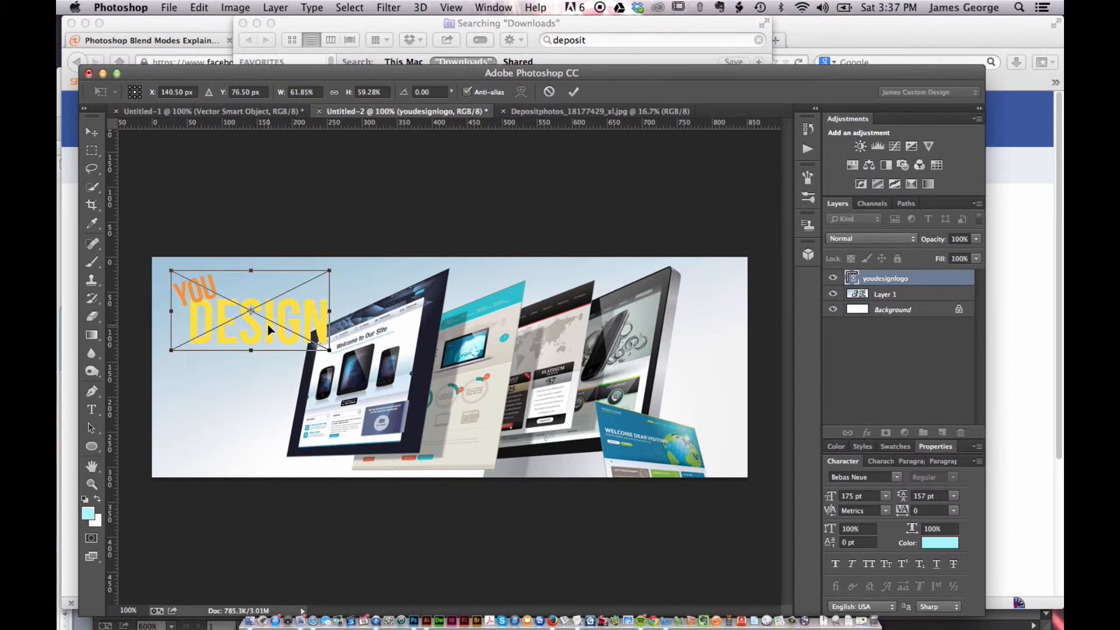
key(Return)
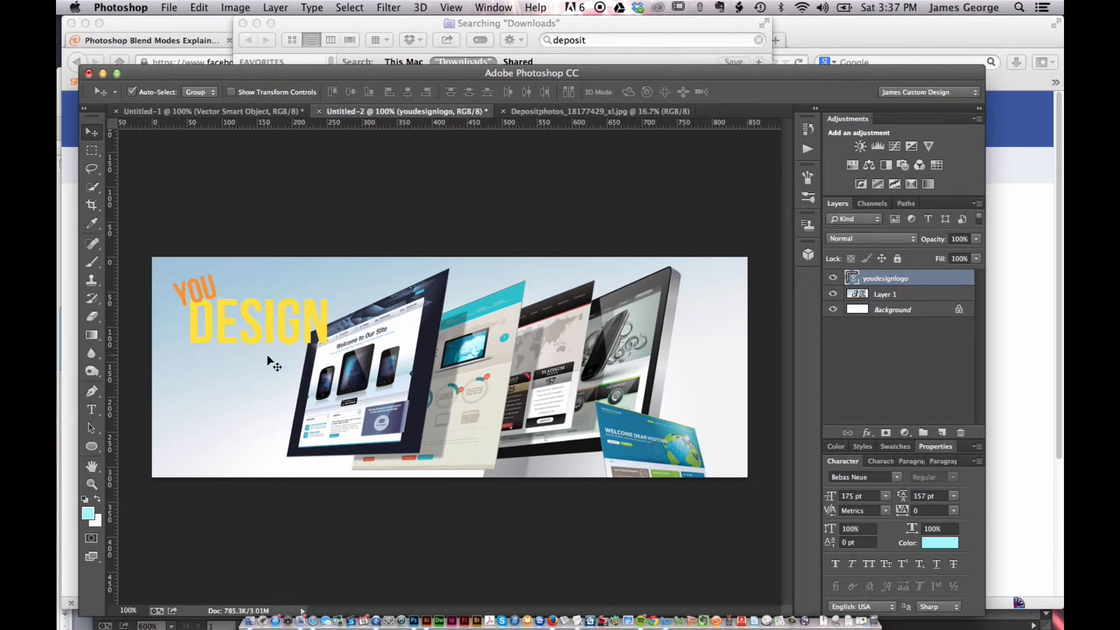
Add a Drop Shadow to the youdesignlogo layer at 75% opacity and 120° angle, with distance about 3 px and size 0 px
double_click(946, 280)
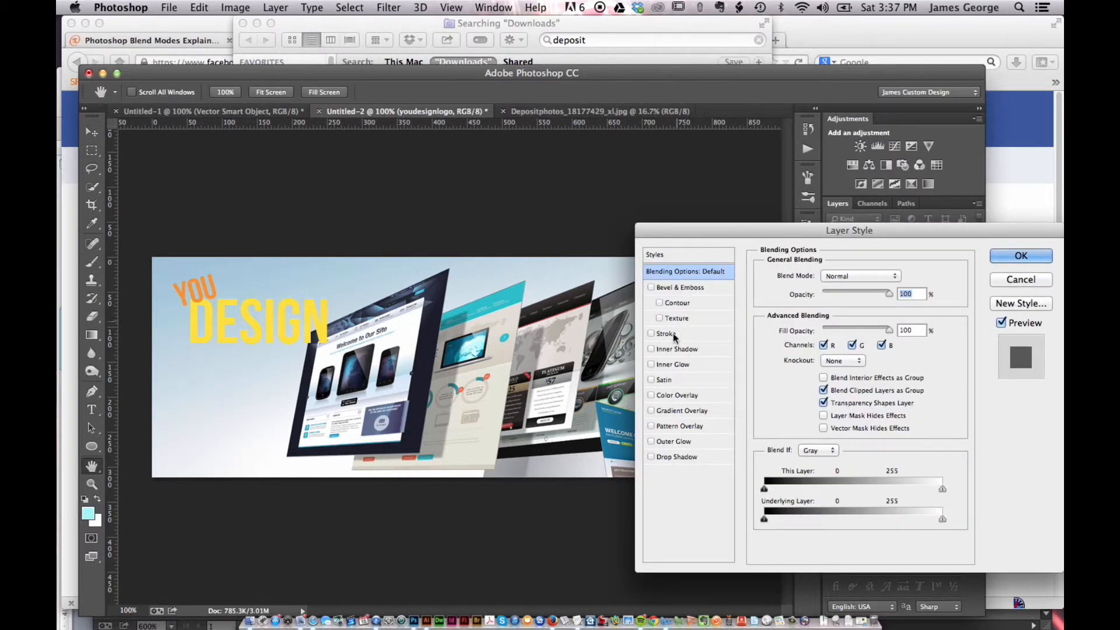
click(670, 457)
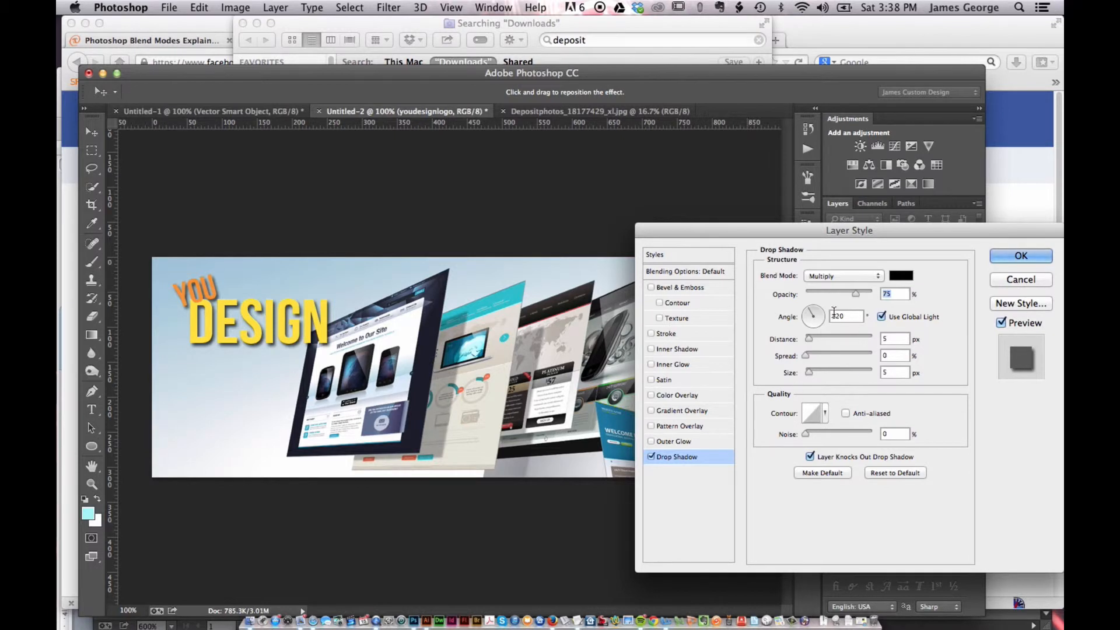
drag(808, 341, 802, 342)
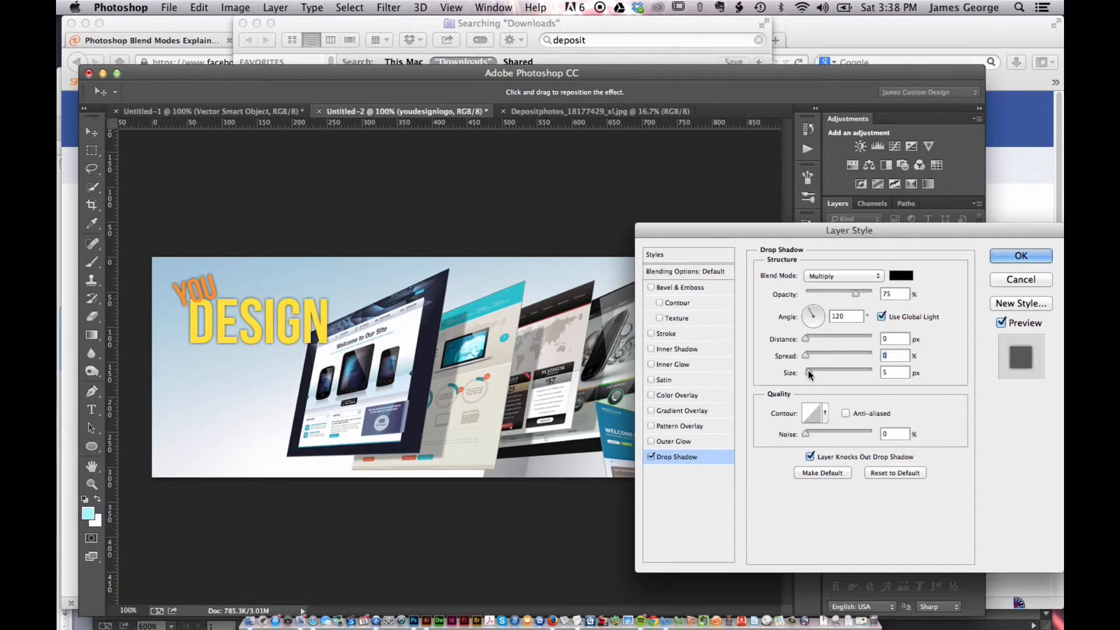
drag(809, 374, 810, 343)
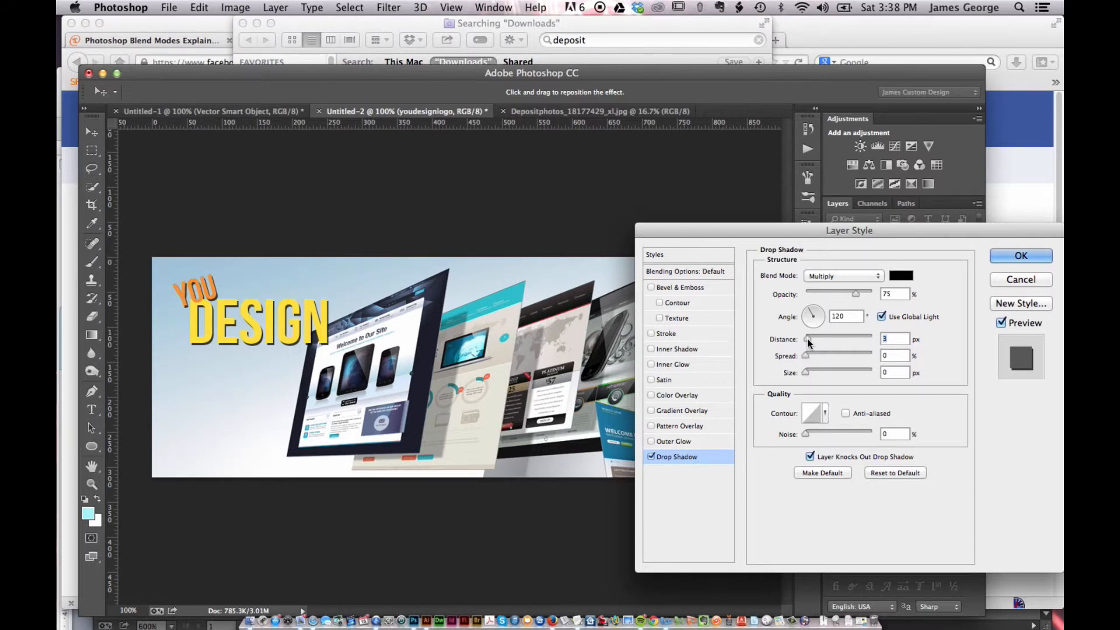
click(1021, 255)
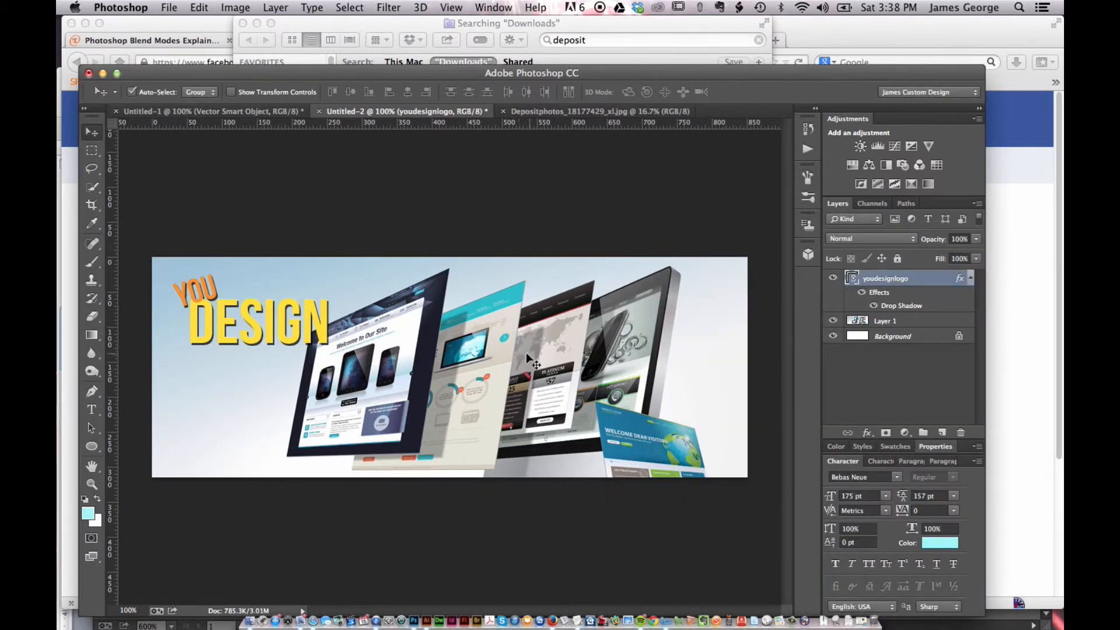
Save the cover for the web as a JPEG Medium quality 30 file named ydfbcover.jpg on the Desktop
key(super+alt+shift+s)
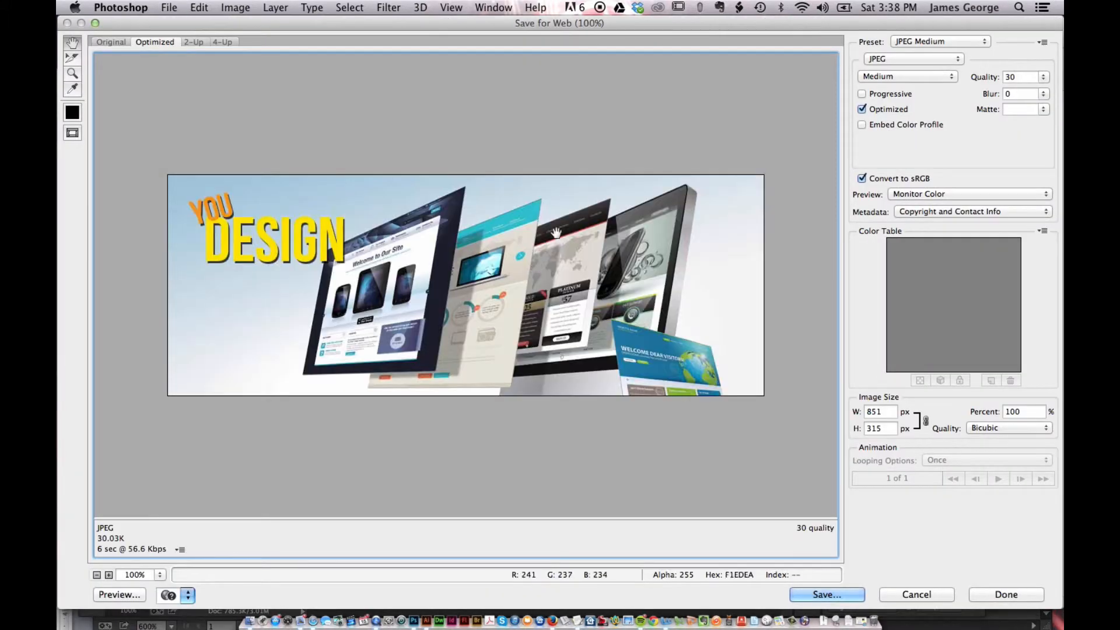
key(Return)
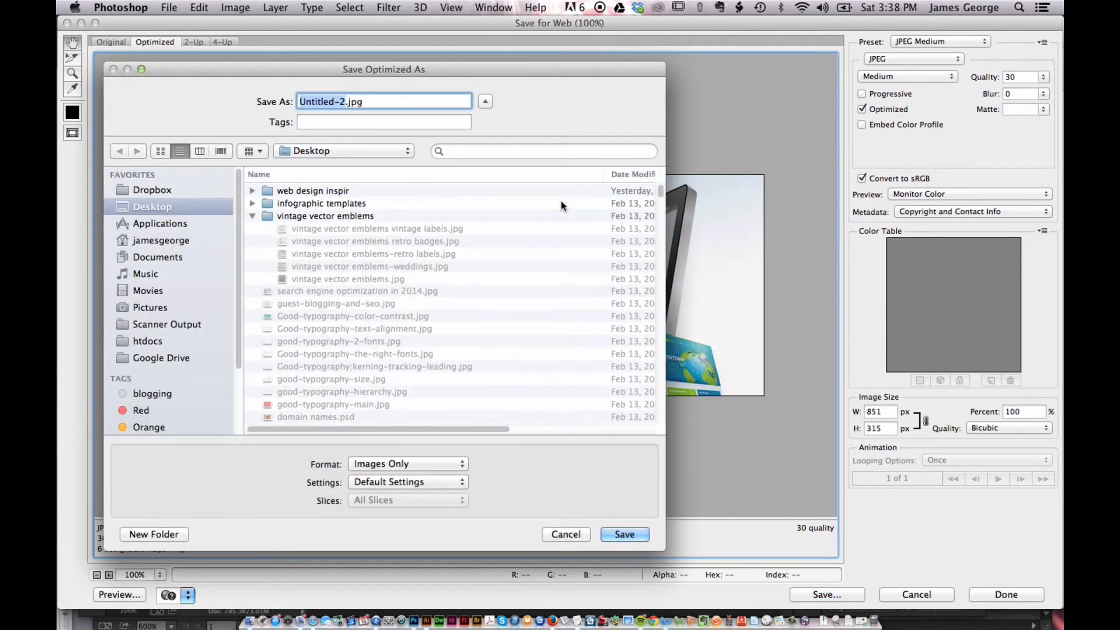
text(ydfb)
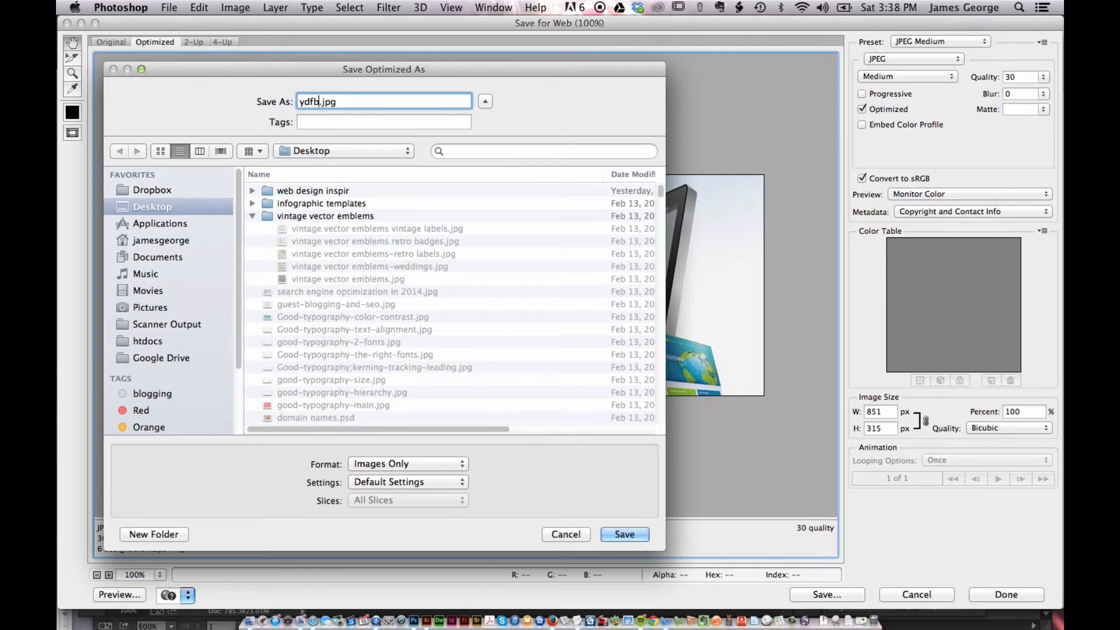
text(cover)
key(Return)
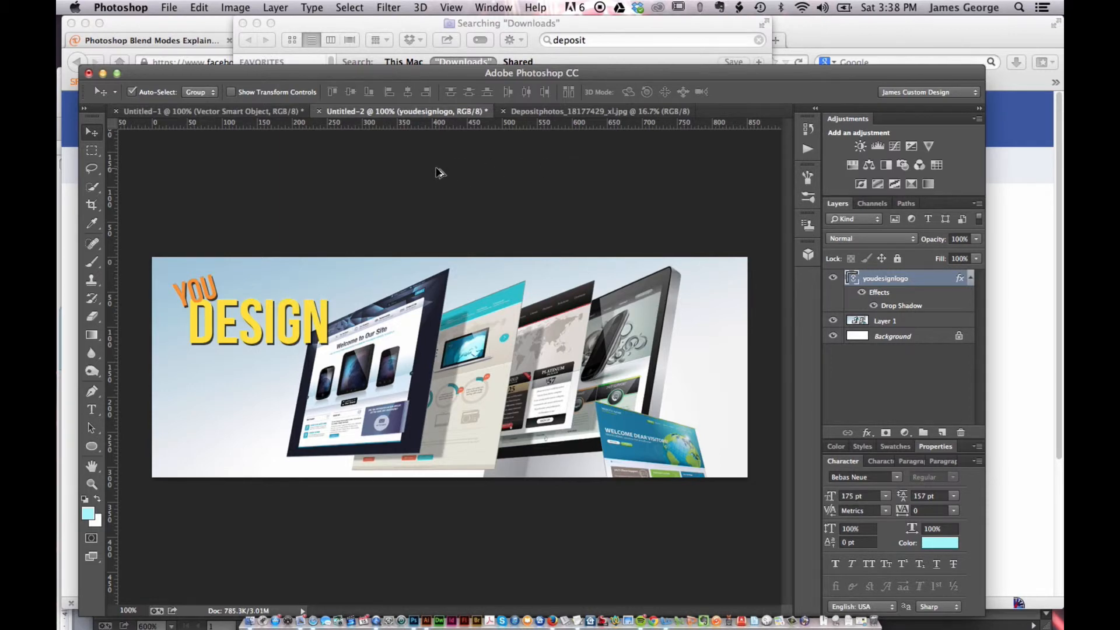
key(super+alt+shift+s)
click(820, 594)
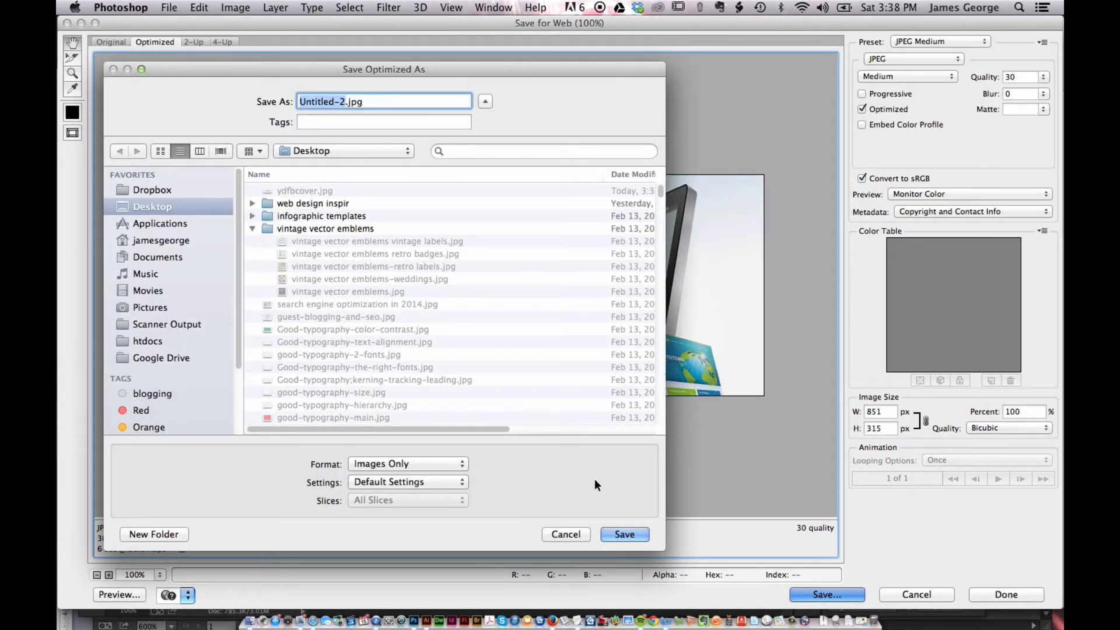
click(566, 530)
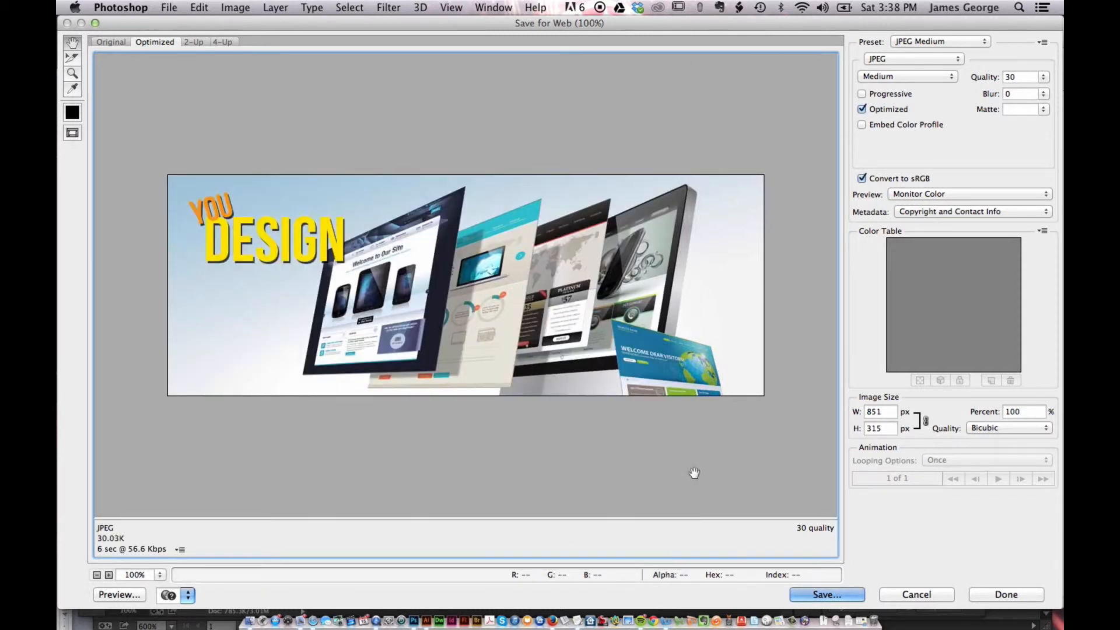
click(949, 602)
Switch to the Youdesign Facebook page in Firefox, upload ydfbcover.jpg from the Desktop as the cover photo, and save the changes
key(super+Tab)
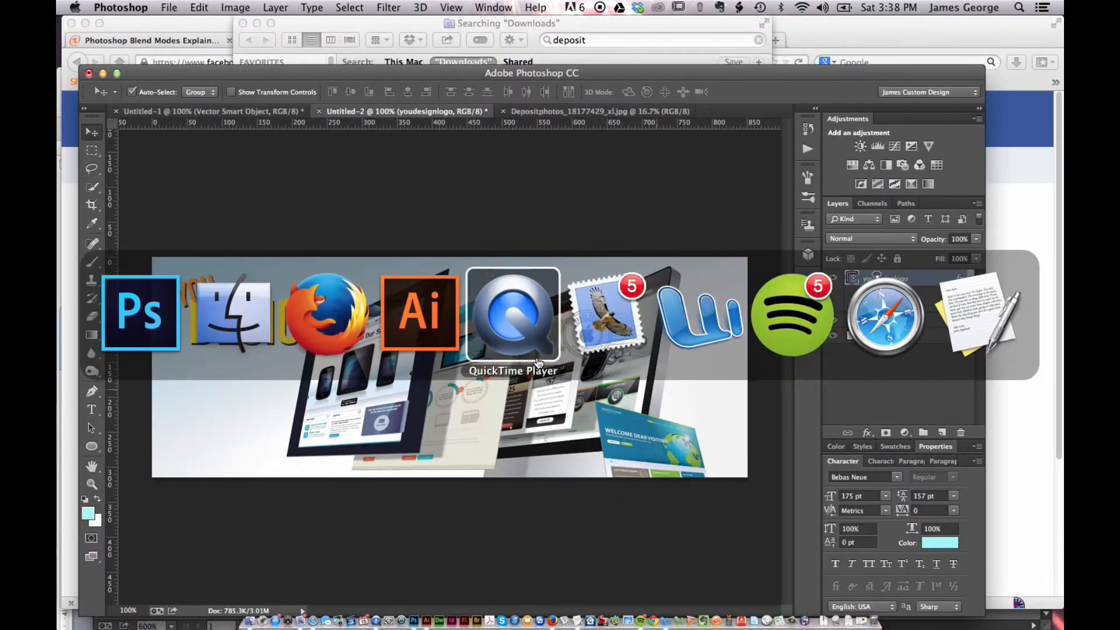
click(325, 304)
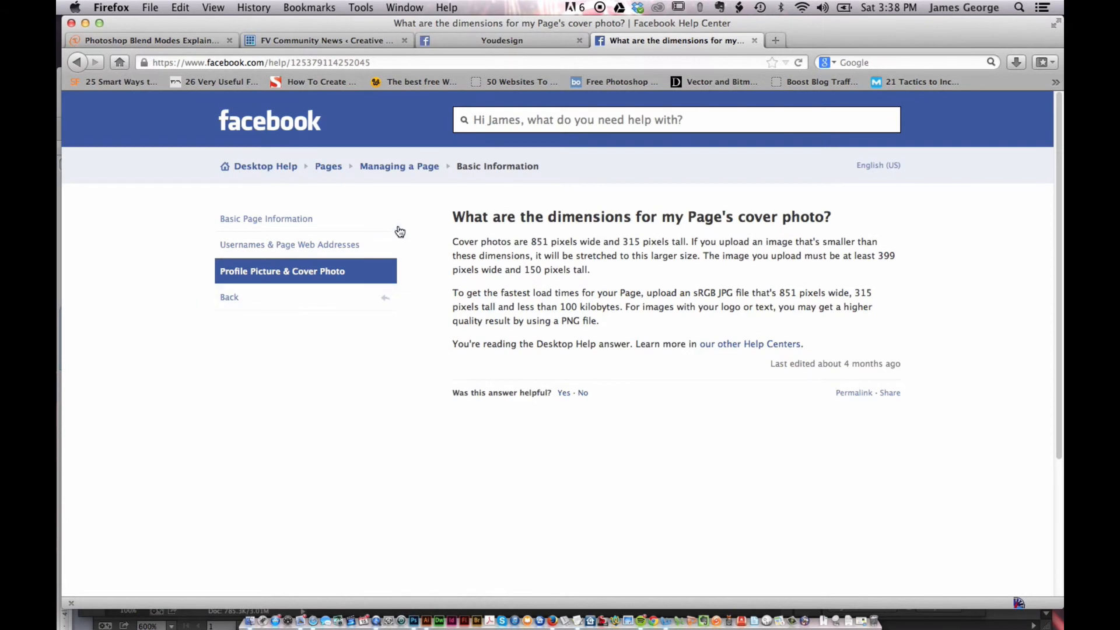
click(518, 42)
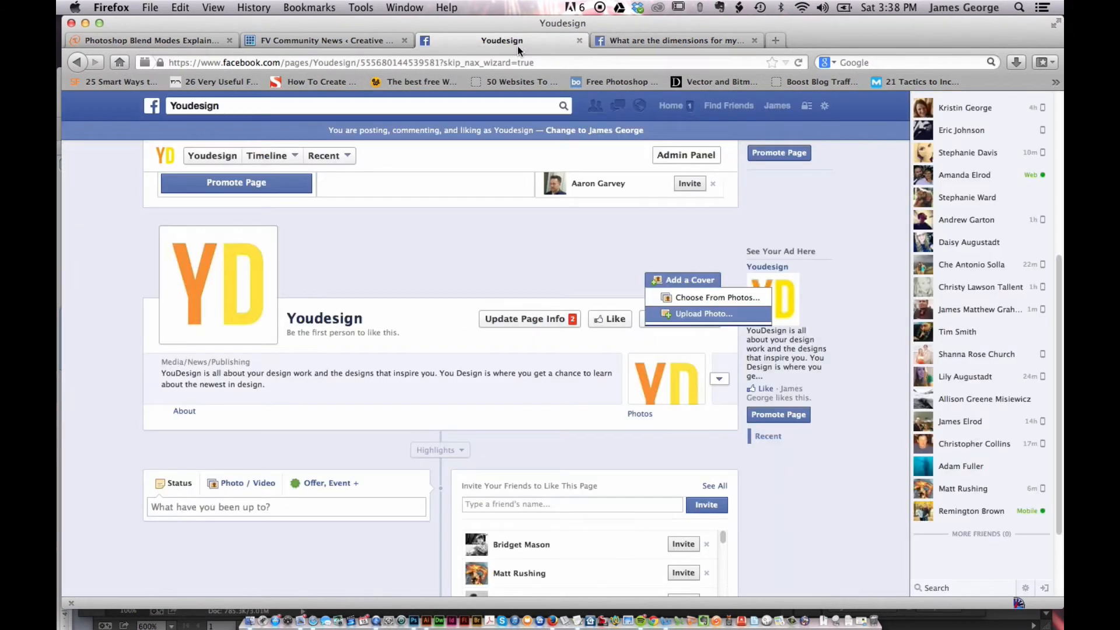
click(685, 315)
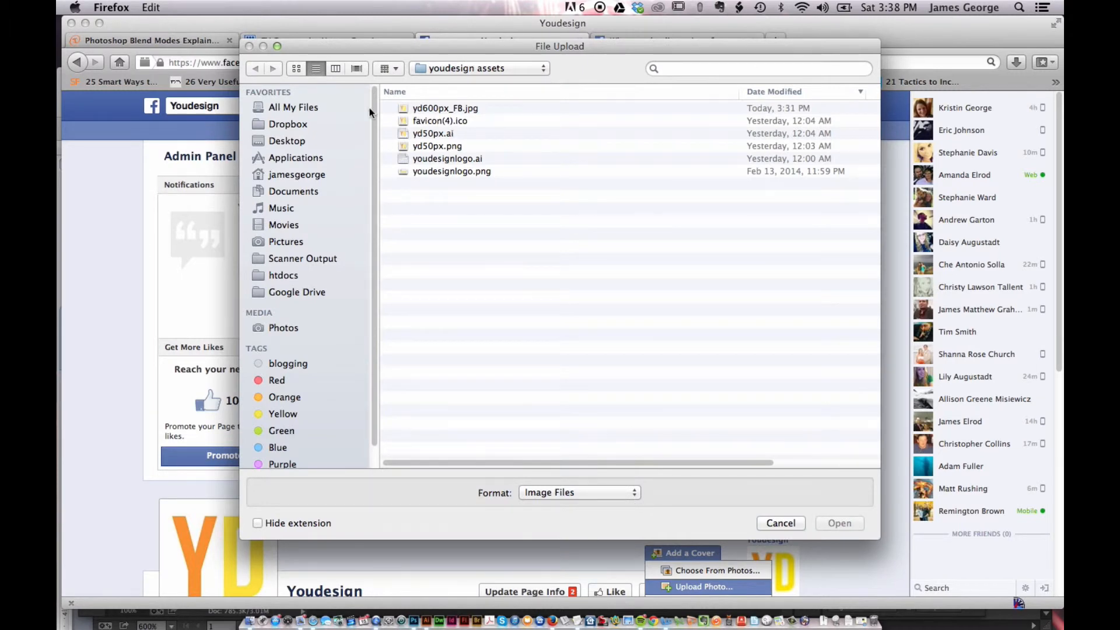
click(280, 140)
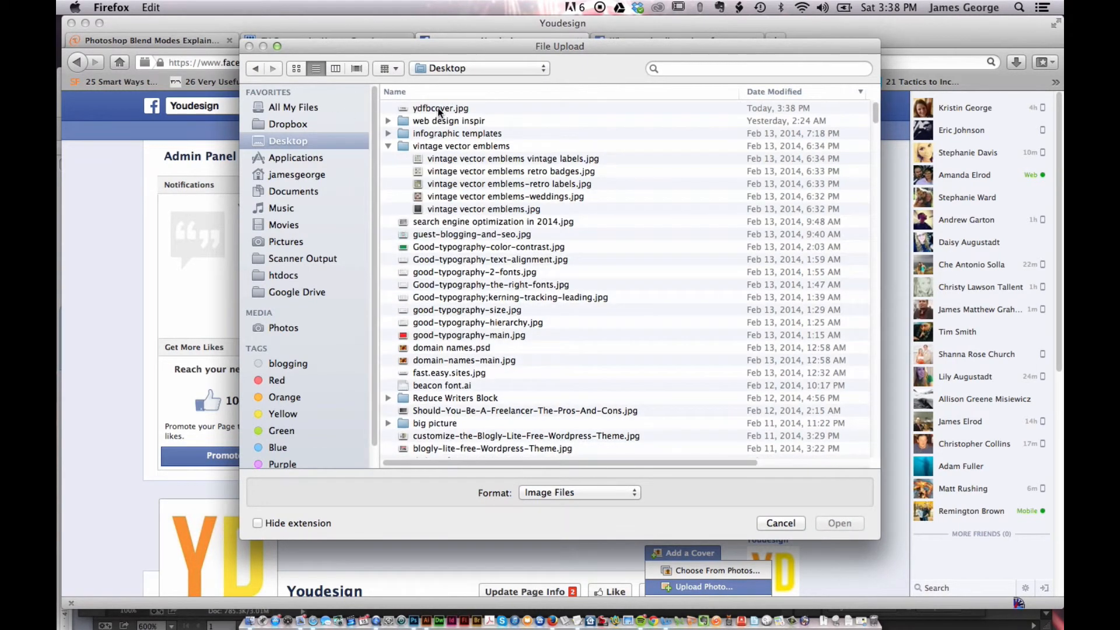
double_click(437, 107)
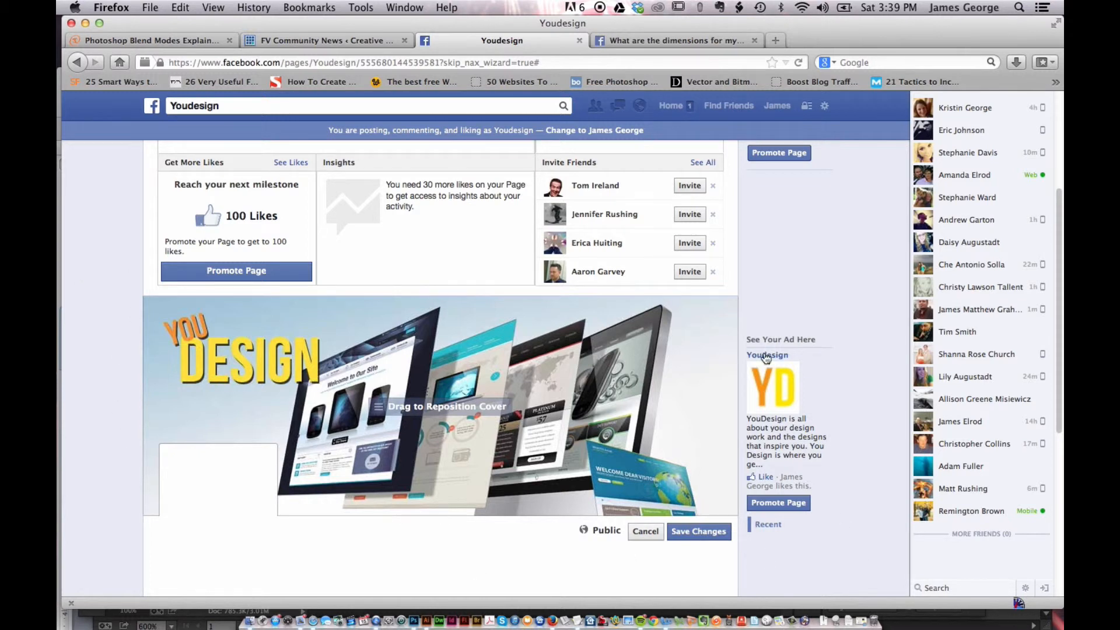
click(700, 531)
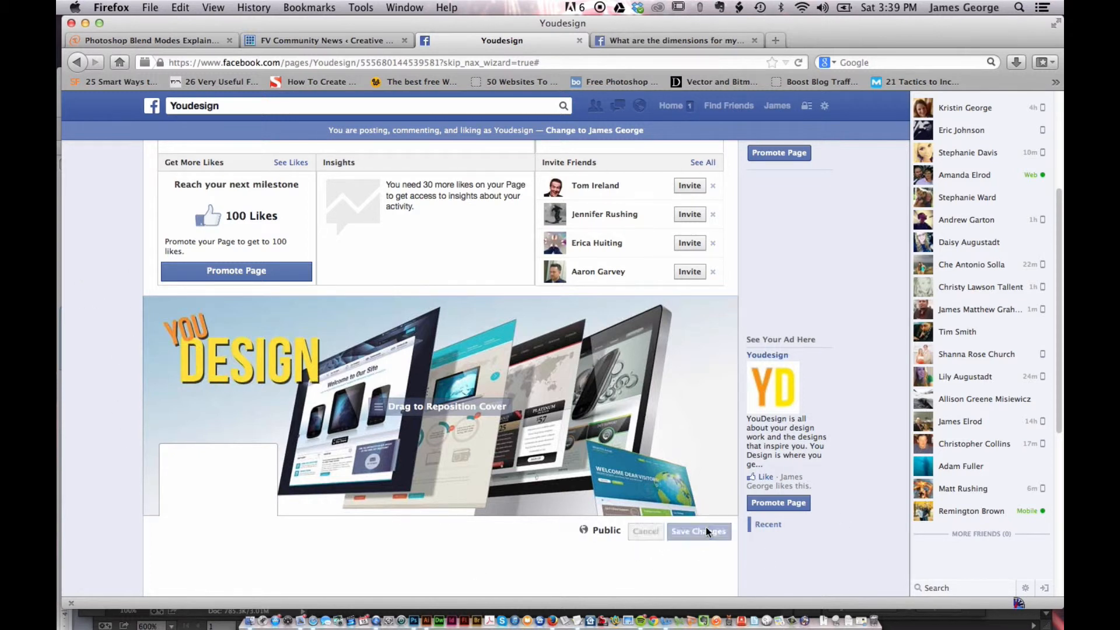
Scroll through the Youdesign page to review the new cover photo, profile picture and admin panel options
scroll(121, 303, down, 5)
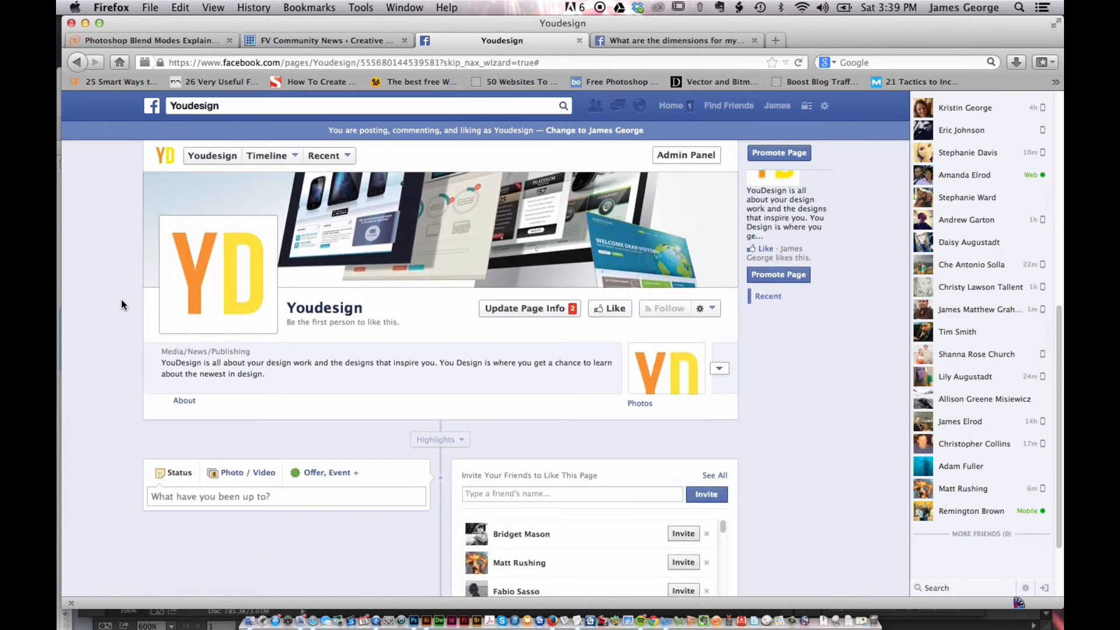
scroll(122, 304, up, 2)
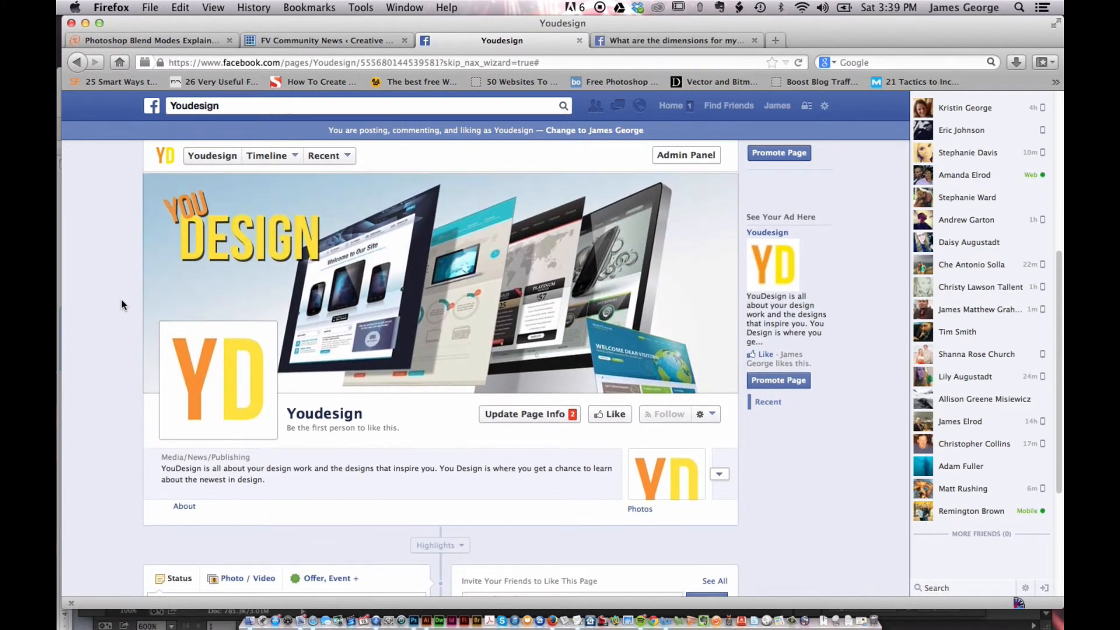
mouse_move(193, 361)
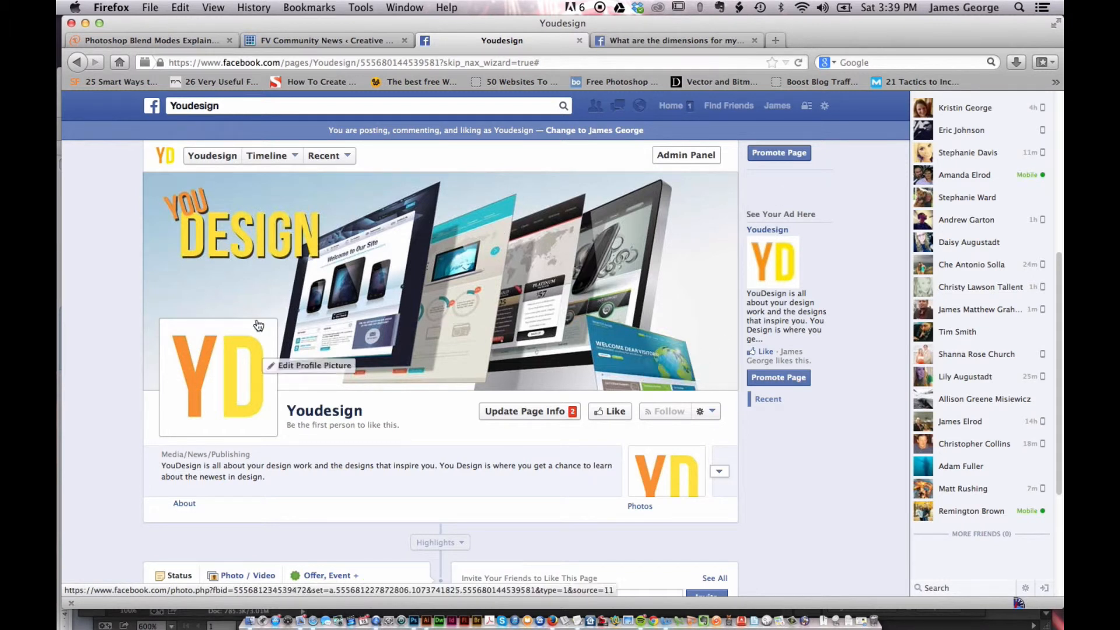
scroll(124, 344, down, 3)
scroll(127, 344, down, 3)
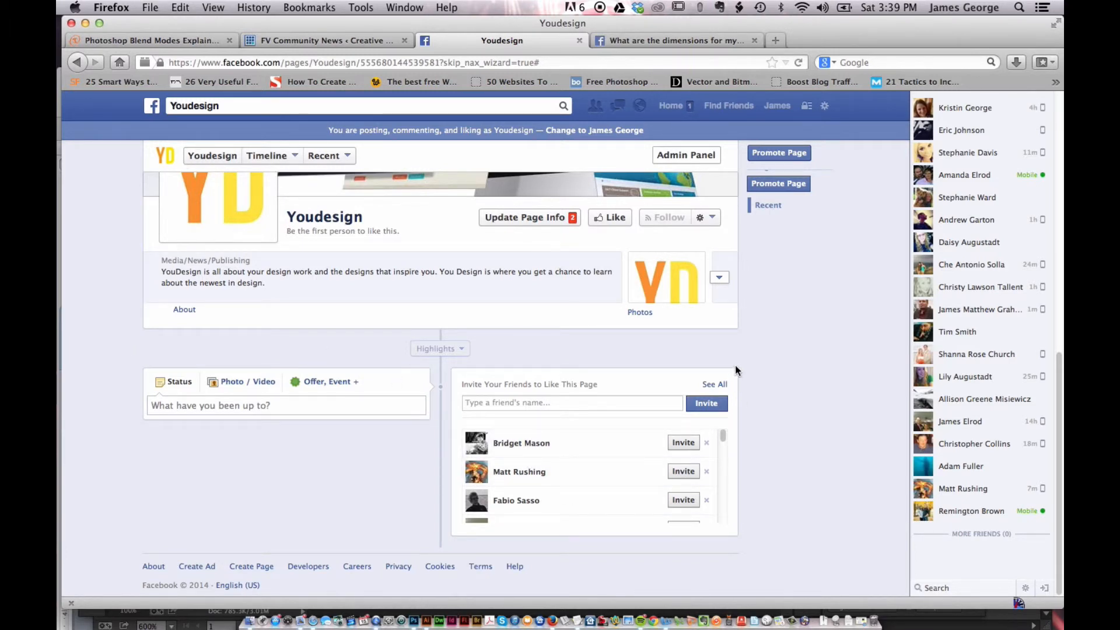
scroll(800, 299, up, 10)
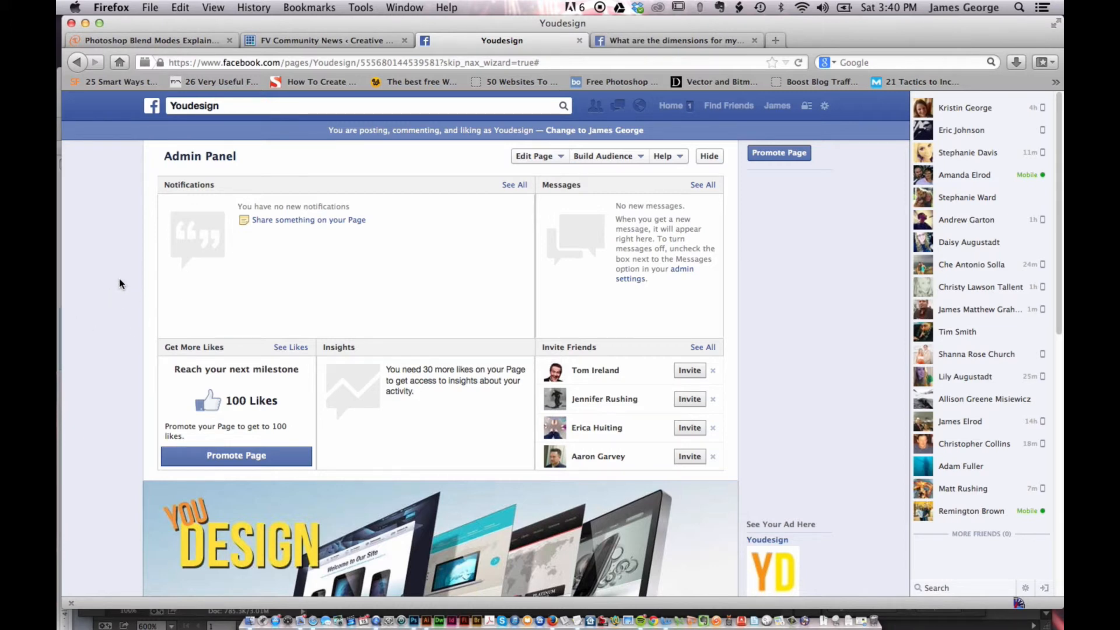
scroll(118, 278, down, 10)
click(629, 156)
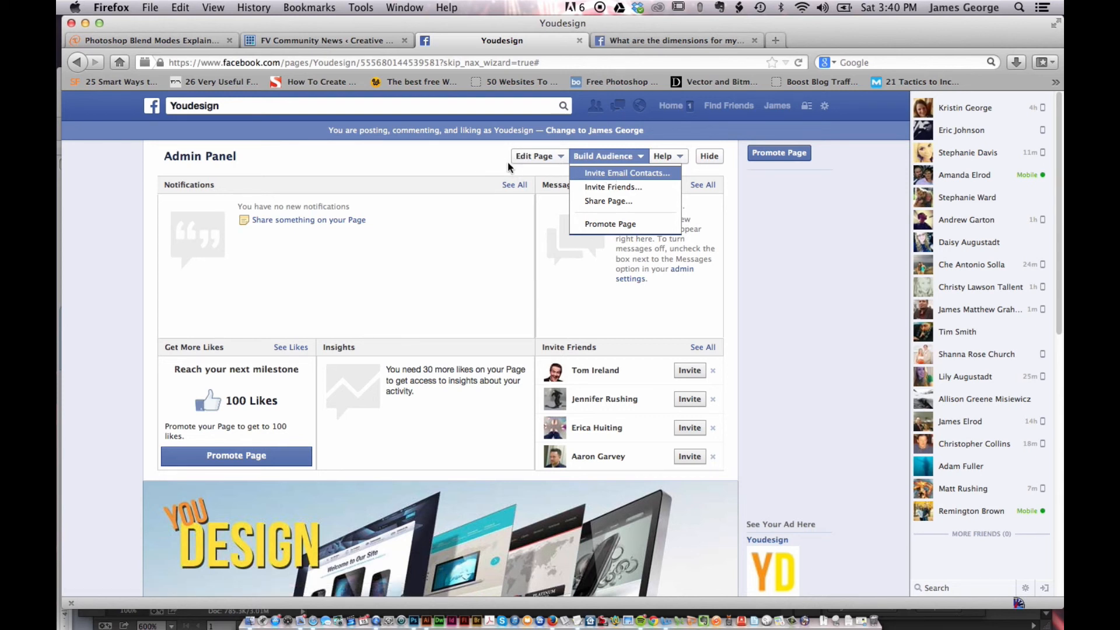
click(436, 169)
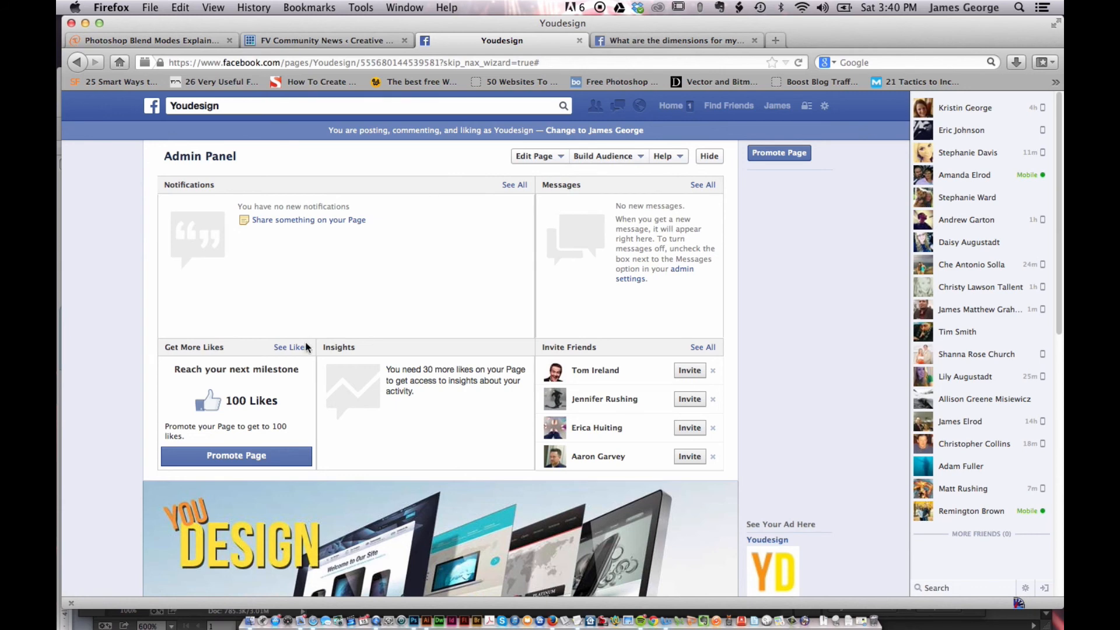
scroll(119, 235, down, 6)
scroll(119, 236, down, 3)
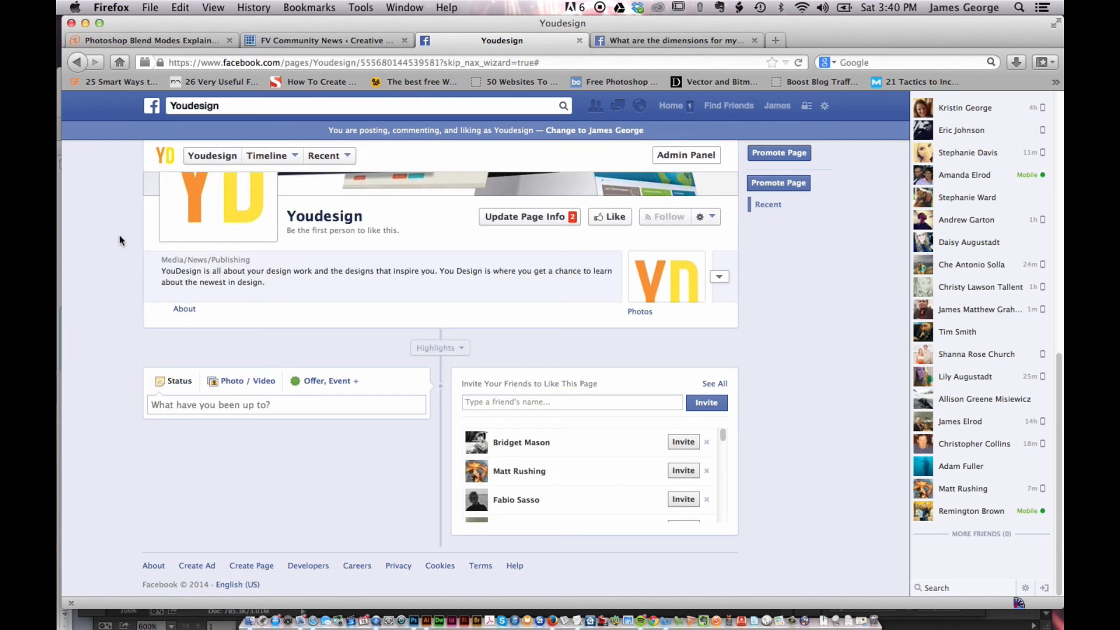
scroll(119, 235, up, 8)
scroll(119, 235, up, 2)
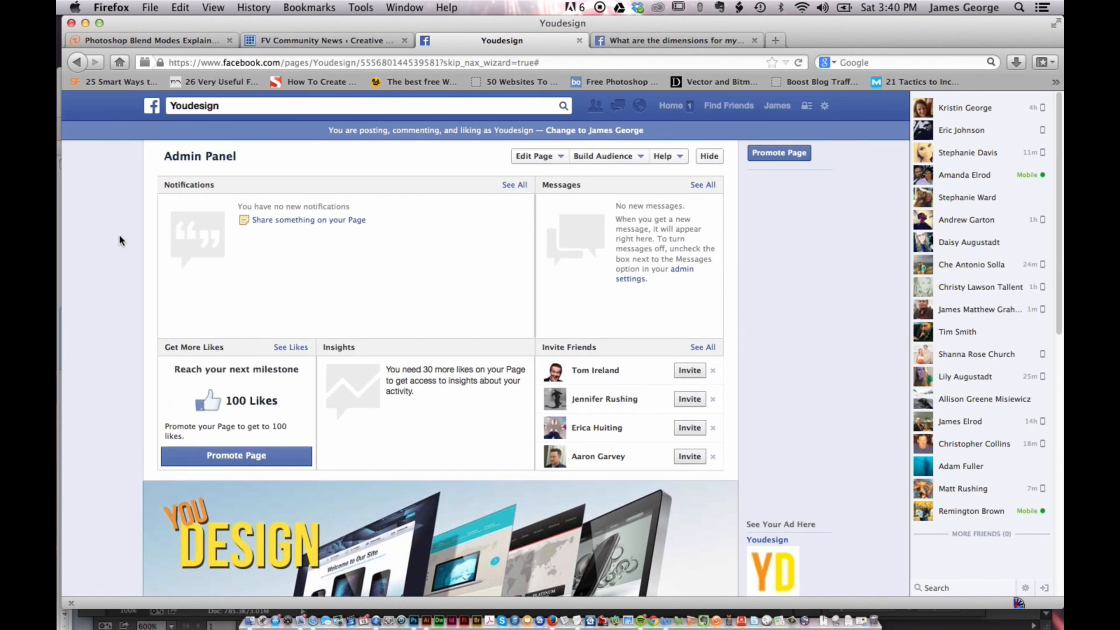